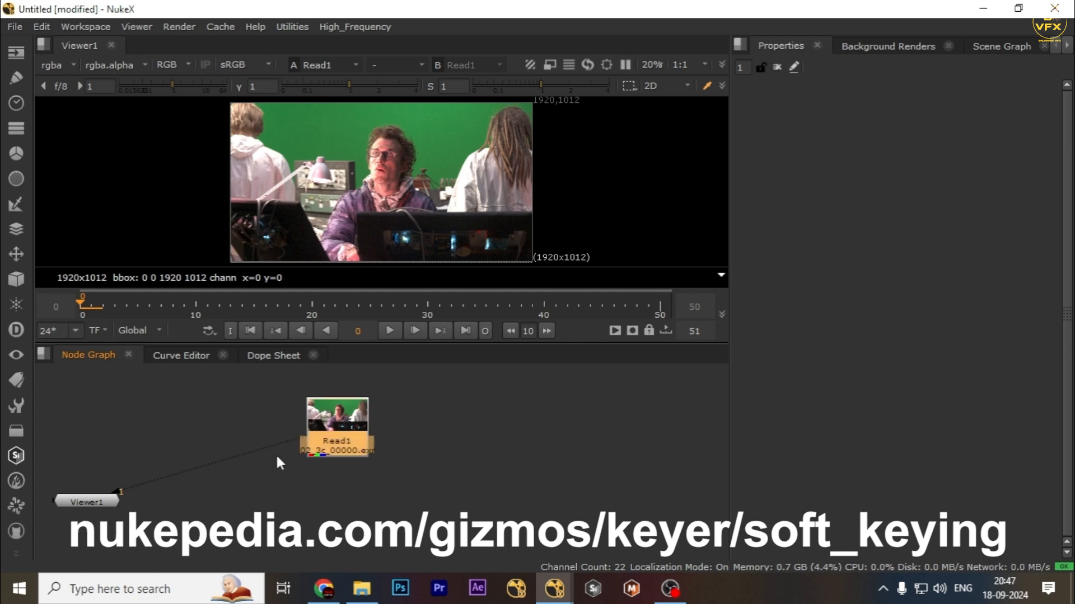
# Add the SOFT_KEYING toolset node to the node graph below Read1.
pyautogui.press('Tab')
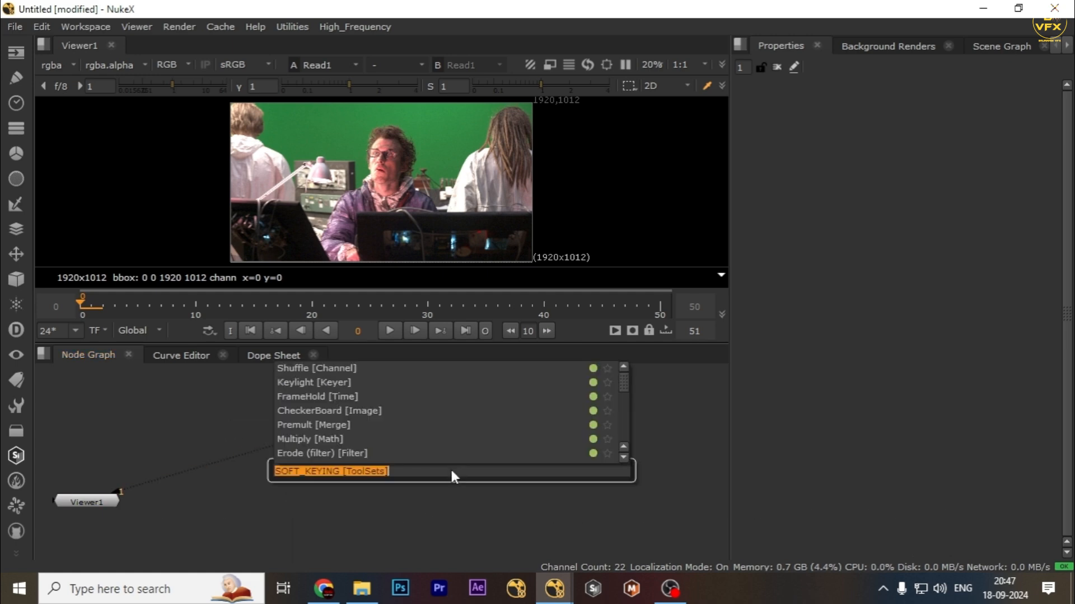
pyautogui.press('Return')
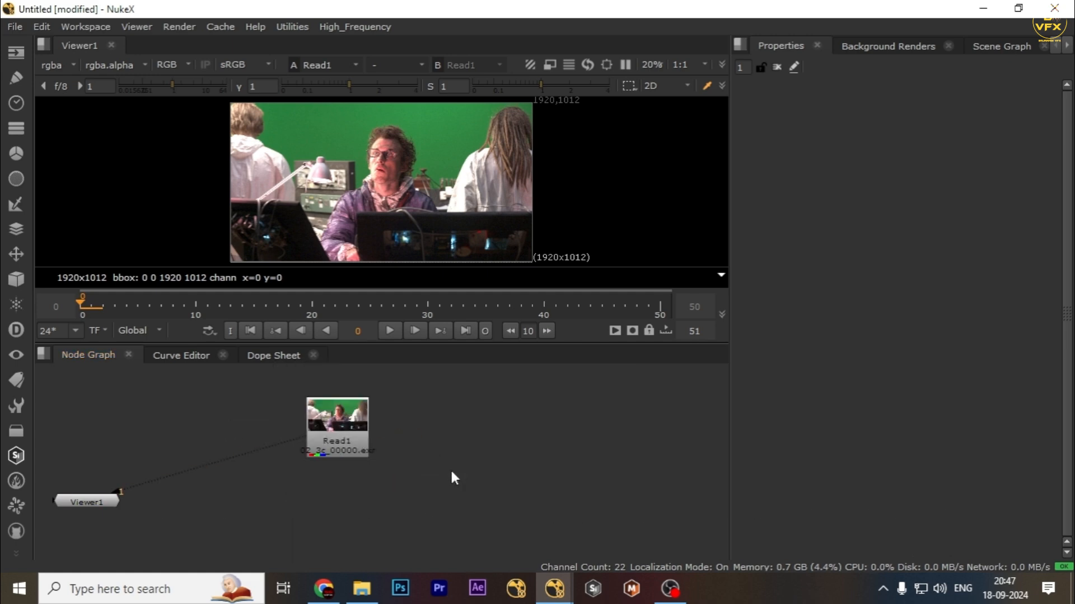
pyautogui.moveTo(404, 476); pyautogui.dragTo(399, 516)
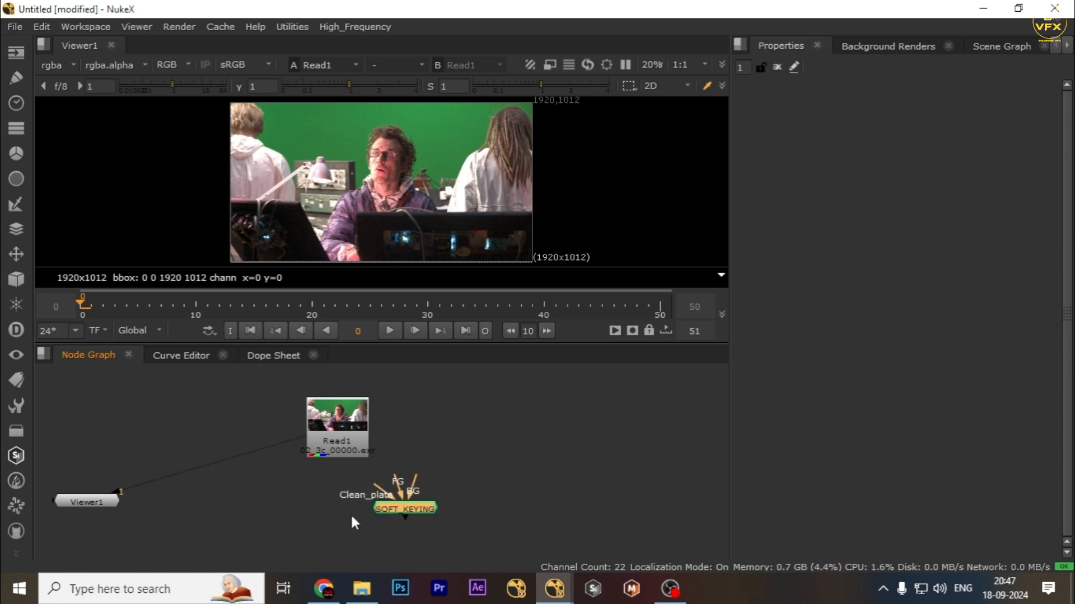
pyautogui.scroll(2, 482, 449)
pyautogui.moveTo(483, 450); pyautogui.dragTo(259, 514)
pyautogui.moveTo(137, 463); pyautogui.dragTo(495, 543)
pyautogui.click(403, 490)
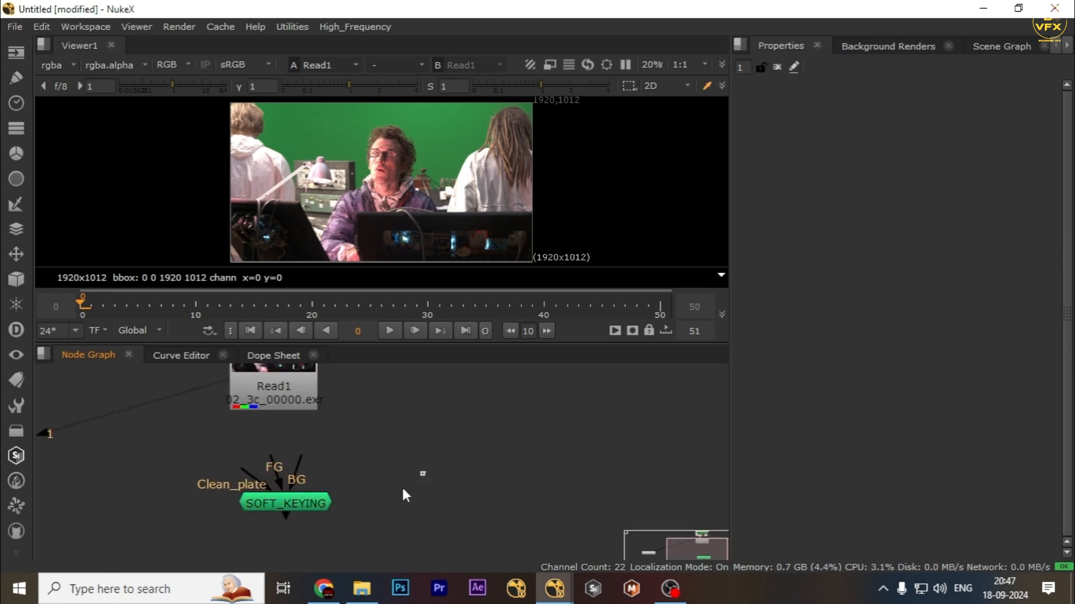
pyautogui.moveTo(369, 476); pyautogui.dragTo(156, 560)
pyautogui.moveTo(320, 503); pyautogui.dragTo(256, 517)
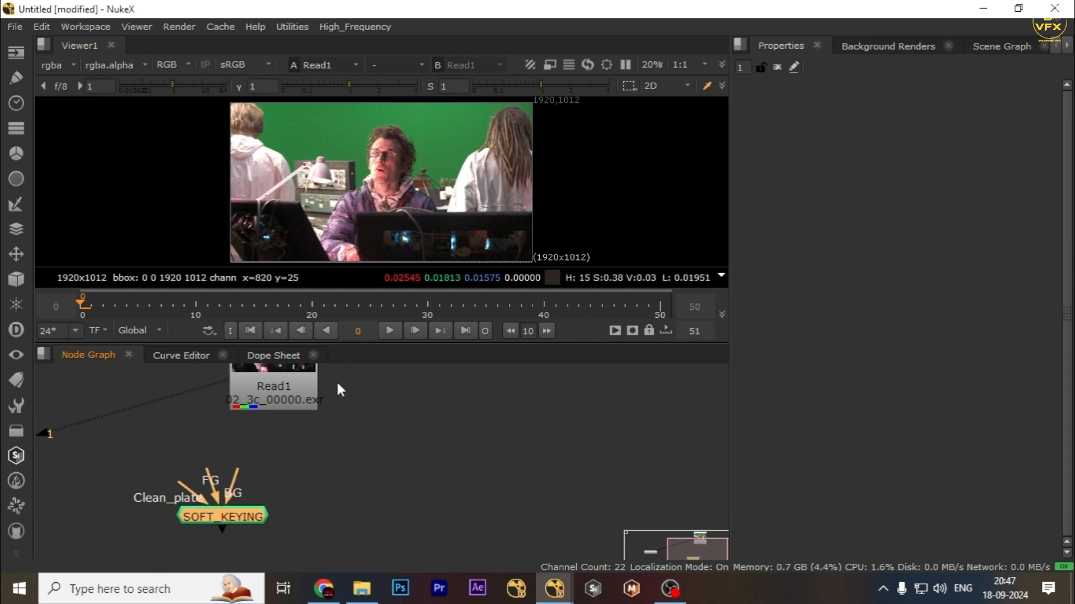
pyautogui.click(343, 470)
pyautogui.moveTo(343, 470); pyautogui.dragTo(155, 546)
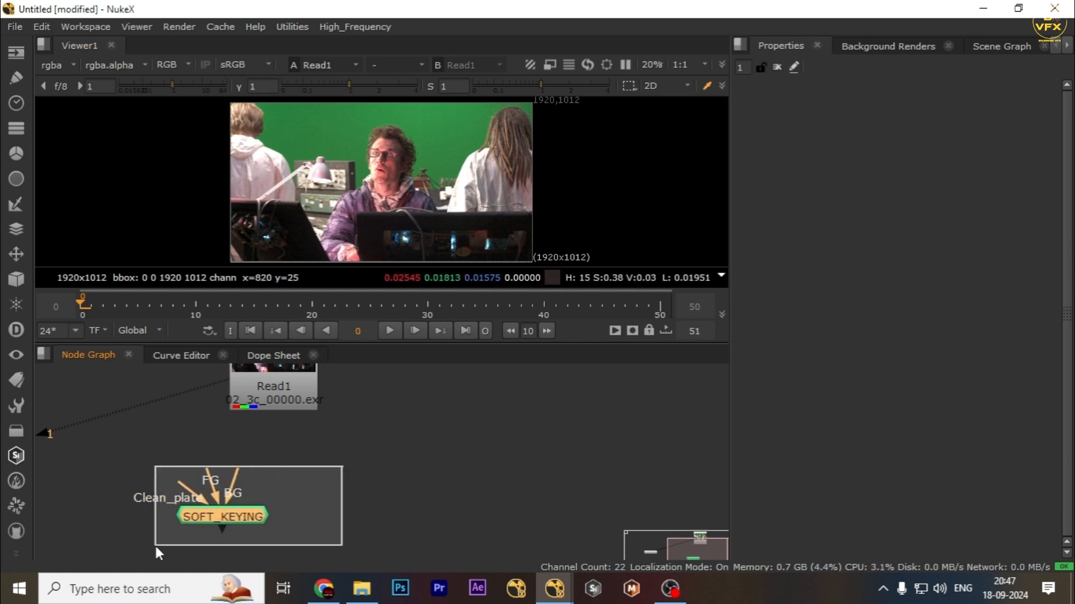
pyautogui.moveTo(292, 508); pyautogui.dragTo(347, 492)
pyautogui.scroll(3, 347, 493)
pyautogui.moveTo(389, 456); pyautogui.dragTo(170, 522)
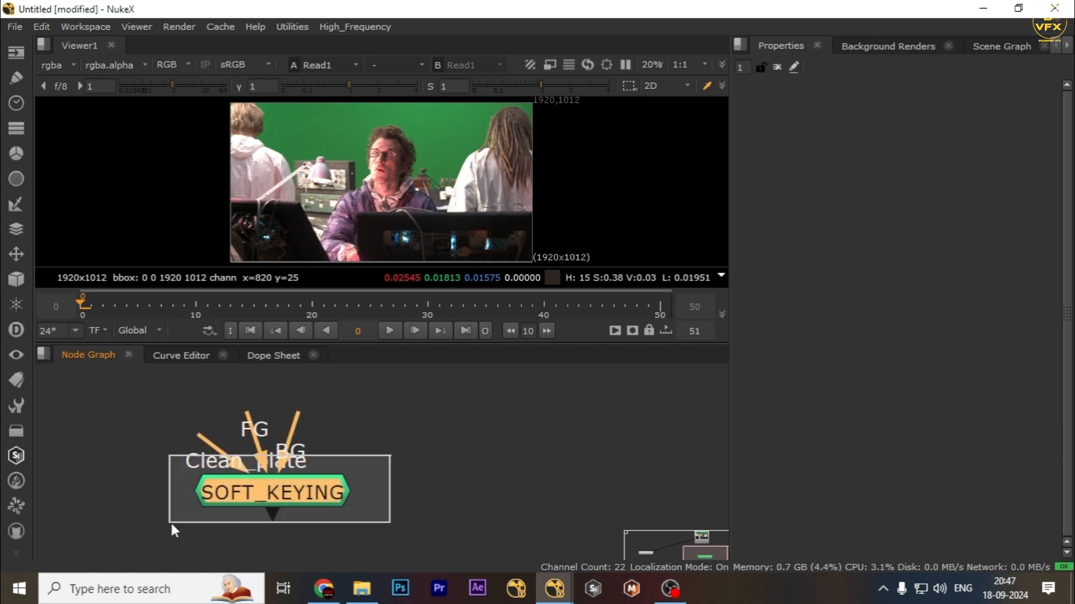
pyautogui.scroll(-3, 297, 452)
pyautogui.moveTo(274, 476); pyautogui.dragTo(260, 501)
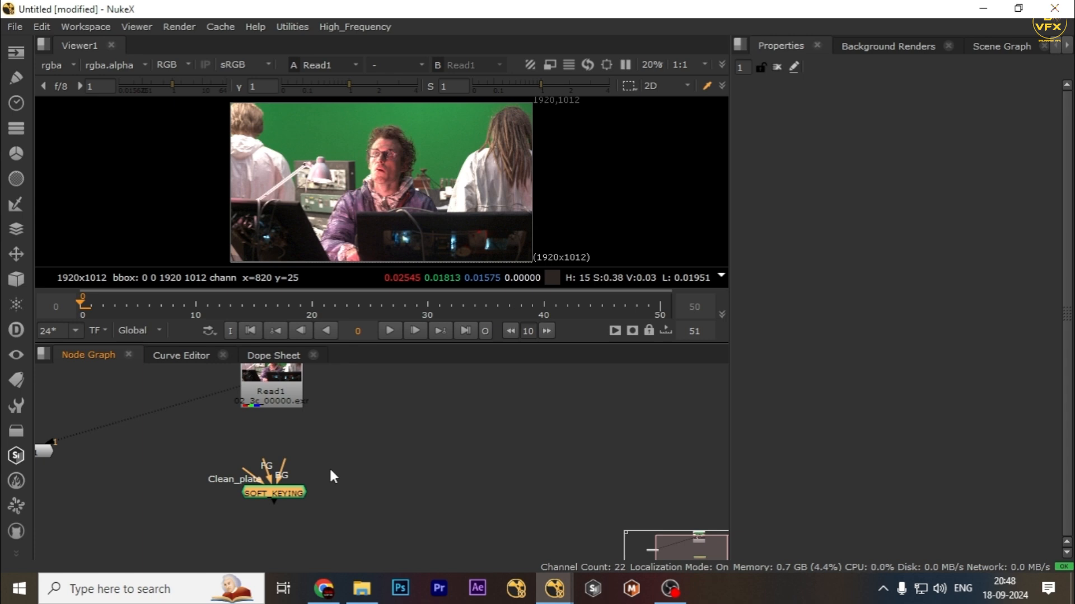
pyautogui.press('1')
pyautogui.click(358, 465)
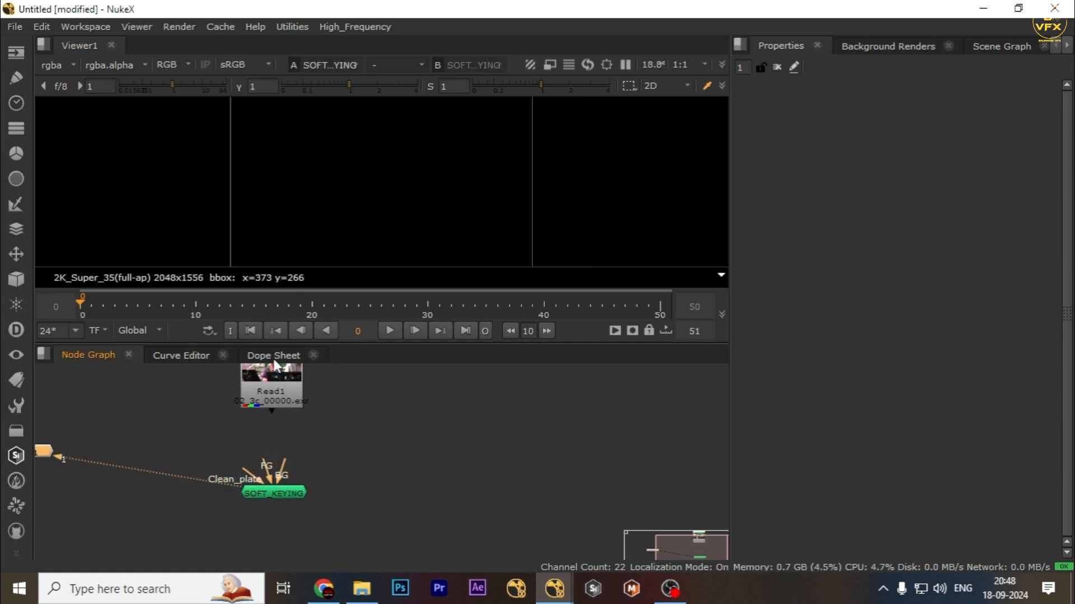
pyautogui.moveTo(276, 382); pyautogui.dragTo(275, 390)
pyautogui.press('1')
pyautogui.click(431, 387)
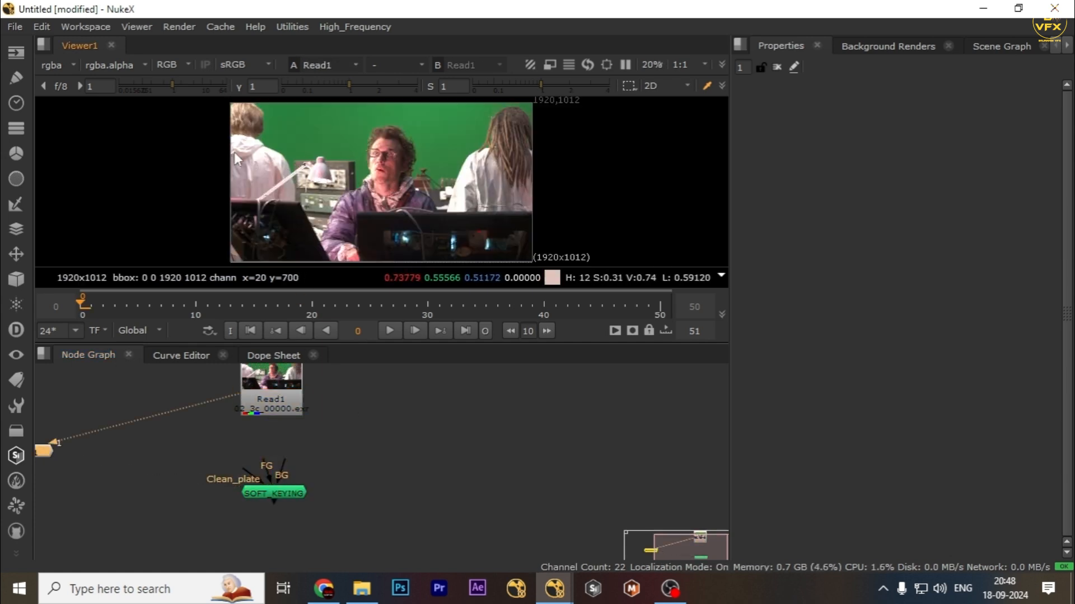
# Create a CheckerBoard node by searching for it in the node search.
pyautogui.press('Tab')
pyautogui.write('heck')
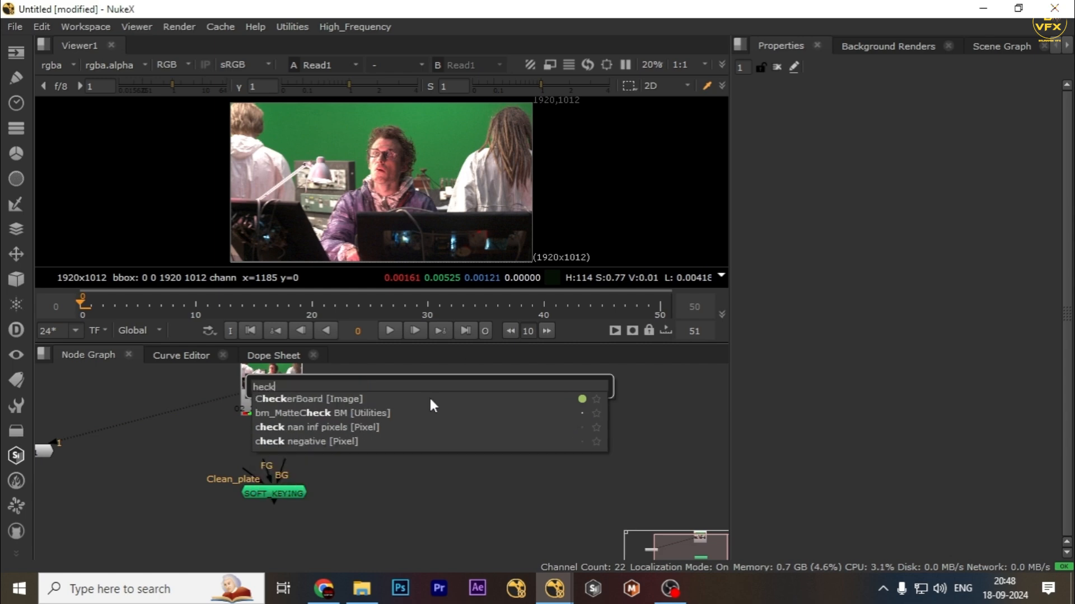
pyautogui.click(431, 400)
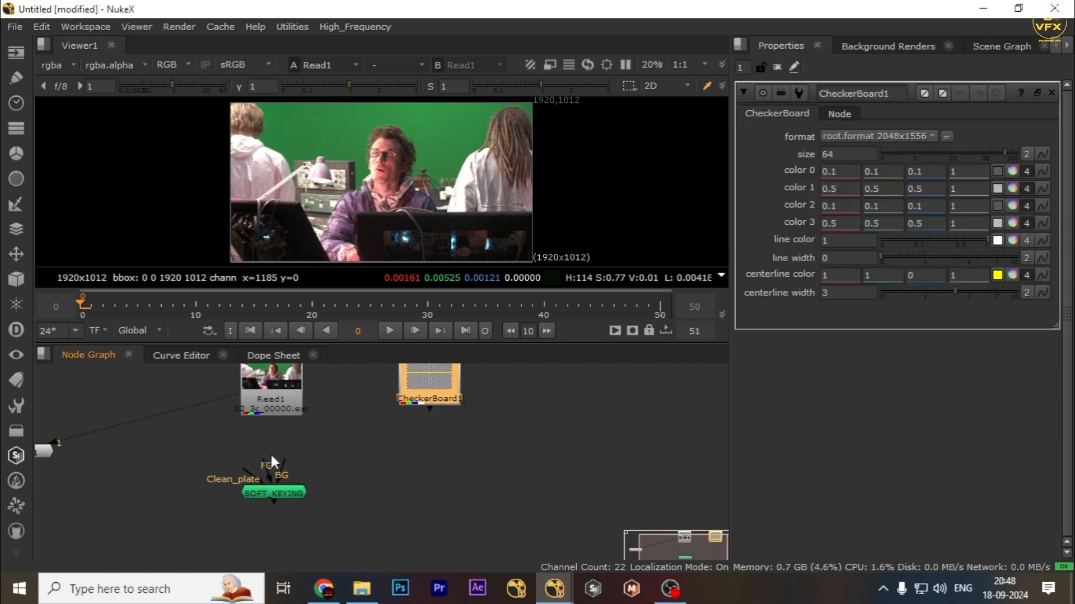
# Connect the SOFT_KEYING node's FG input to Read1 and open Read1's properties.
pyautogui.scroll(-1, 271, 468)
pyautogui.moveTo(265, 503); pyautogui.dragTo(380, 499, button='middle')
pyautogui.scroll(2, 381, 499)
pyautogui.moveTo(397, 478); pyautogui.dragTo(402, 508)
pyautogui.scroll(-1, 400, 478)
pyautogui.moveTo(397, 479); pyautogui.dragTo(340, 484, button='middle')
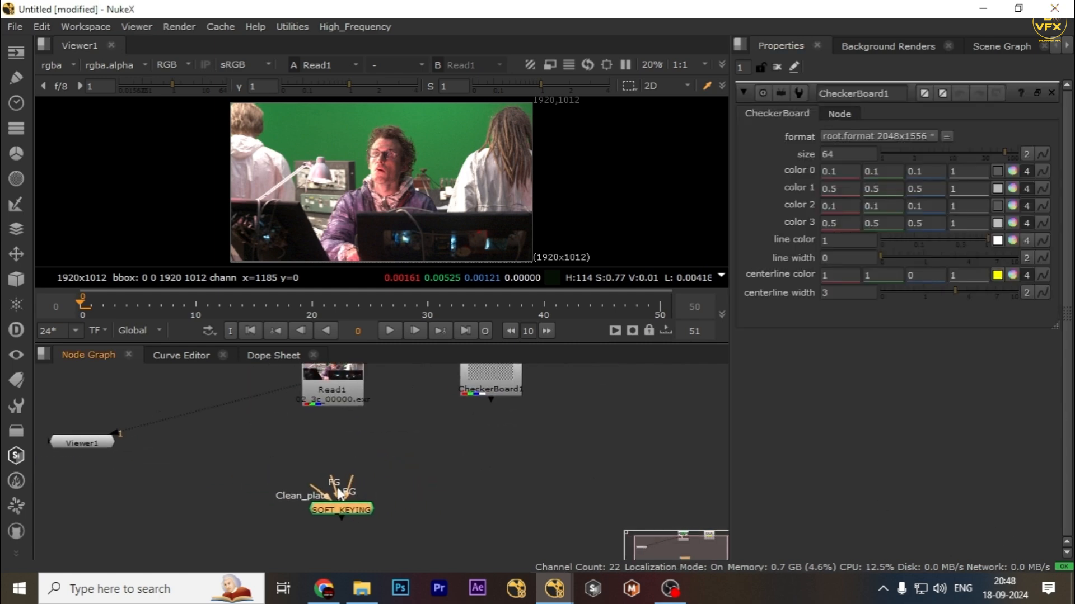
pyautogui.moveTo(361, 480); pyautogui.dragTo(329, 401)
pyautogui.doubleClick(334, 398)
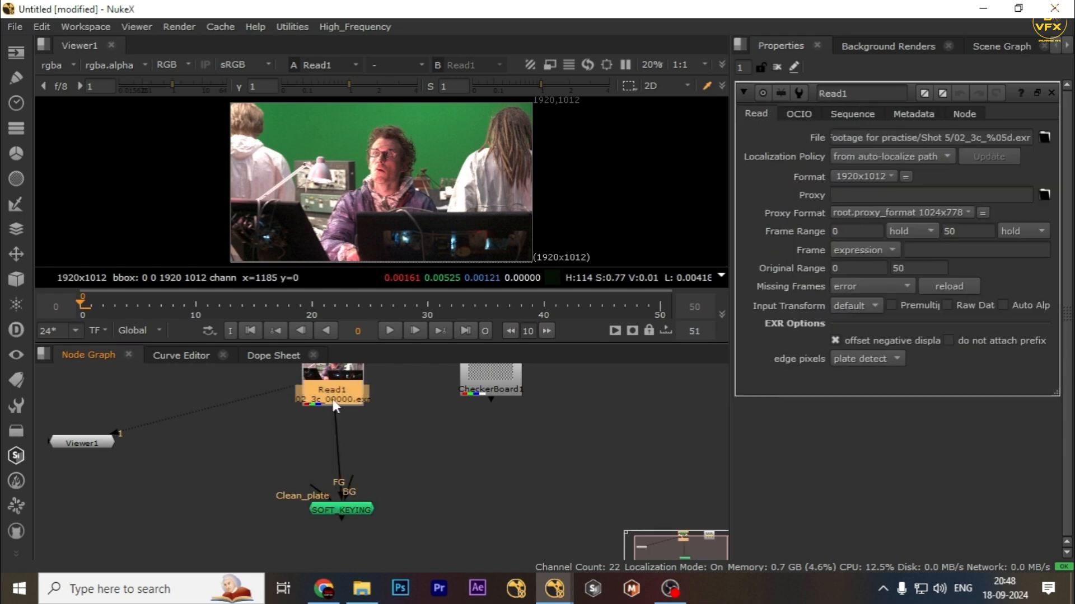
# Set the project settings' full size format to 1920x1012.
pyautogui.click(536, 469)
pyautogui.press('s')
pyautogui.click(876, 425)
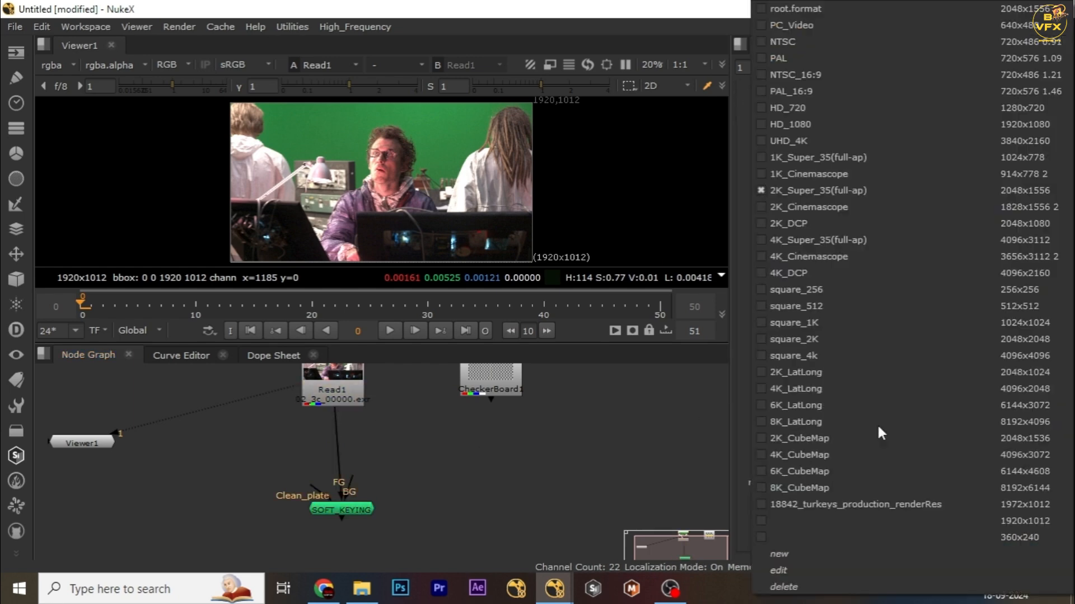
pyautogui.click(814, 523)
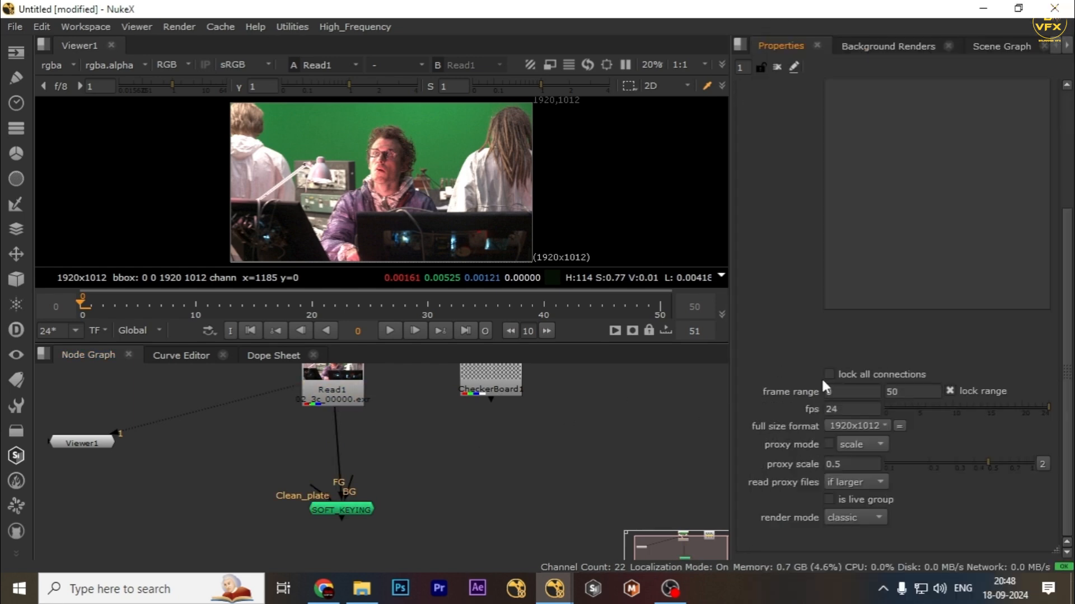
pyautogui.click(901, 392)
# Connect the SOFT_KEYING BG input to the CheckerBoard node and move the Viewer node aside.
pyautogui.moveTo(351, 478); pyautogui.dragTo(560, 437)
pyautogui.click(284, 448)
pyautogui.scroll(-3, 203, 422)
pyautogui.moveTo(203, 422); pyautogui.dragTo(319, 431, button='middle')
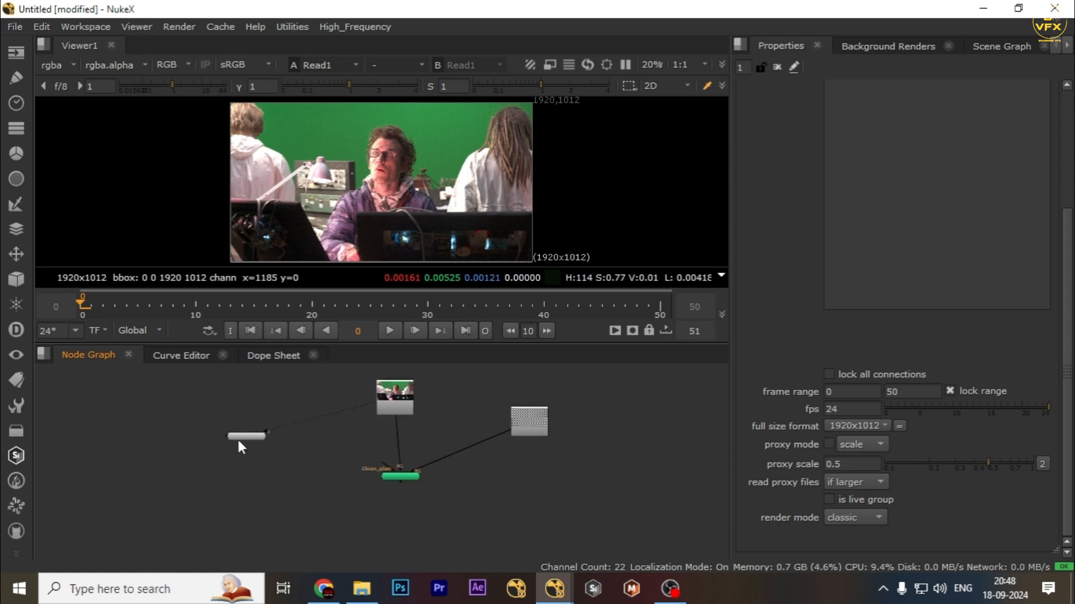
pyautogui.moveTo(236, 438); pyautogui.dragTo(170, 399)
pyautogui.click(287, 449)
# Create a Constant node by searching for it.
pyautogui.press('Tab')
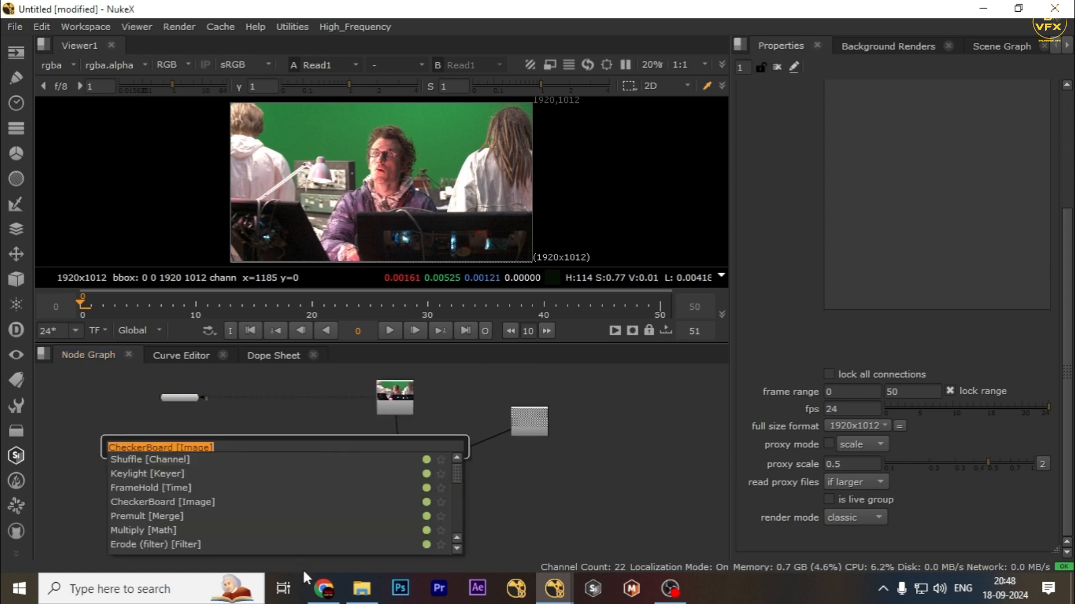
pyautogui.write('cons')
pyautogui.press('Return')
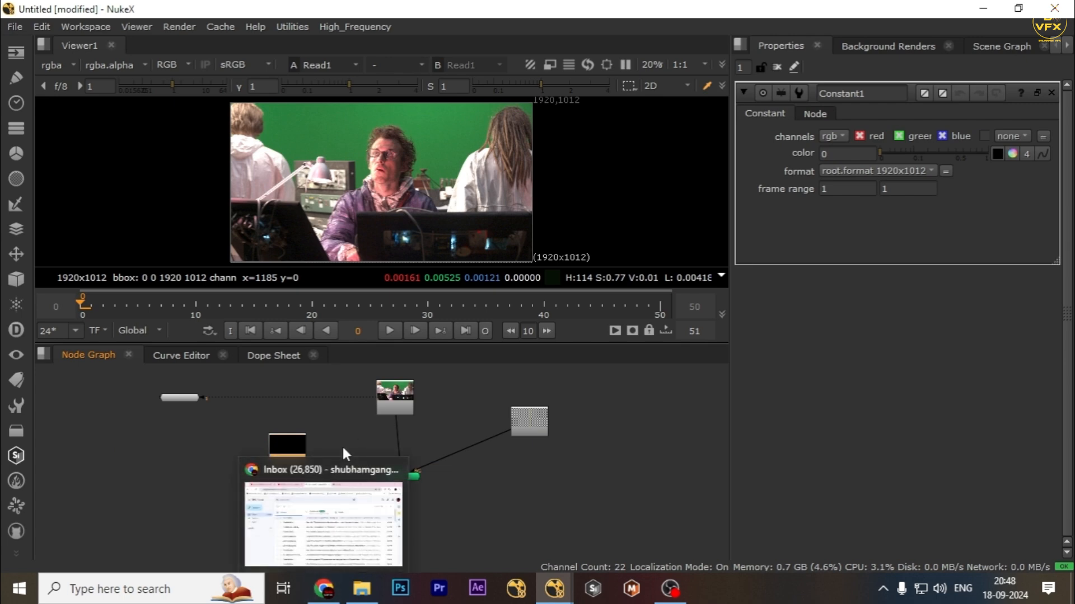
# Connect the SOFT_KEYING Clean_plate input to Constant1.
pyautogui.scroll(4, 349, 414)
pyautogui.scroll(-1, 338, 424)
pyautogui.moveTo(338, 425); pyautogui.dragTo(415, 393, button='middle')
pyautogui.click(326, 426)
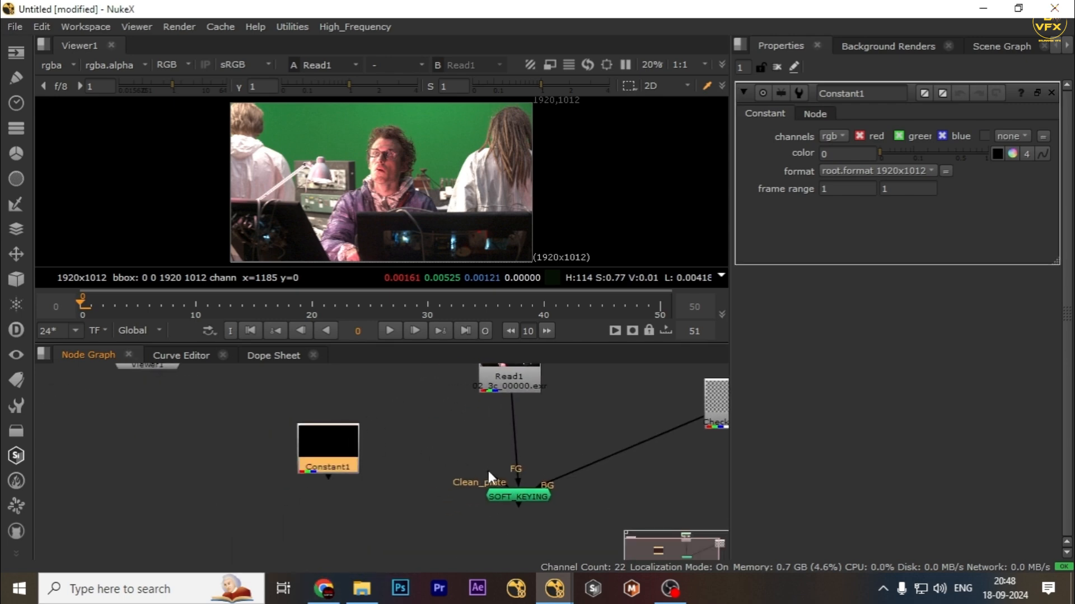
pyautogui.moveTo(486, 480); pyautogui.dragTo(335, 442)
# Sample the green screen color from the viewer into Constant1's color and widen the properties panel.
pyautogui.scroll(3, 342, 155)
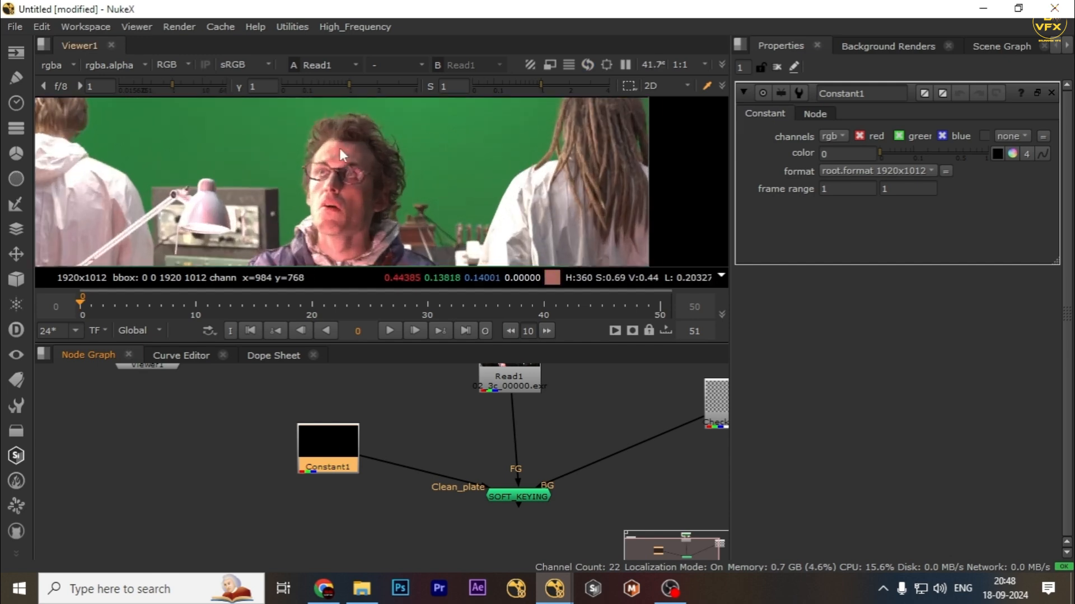
pyautogui.click(997, 154)
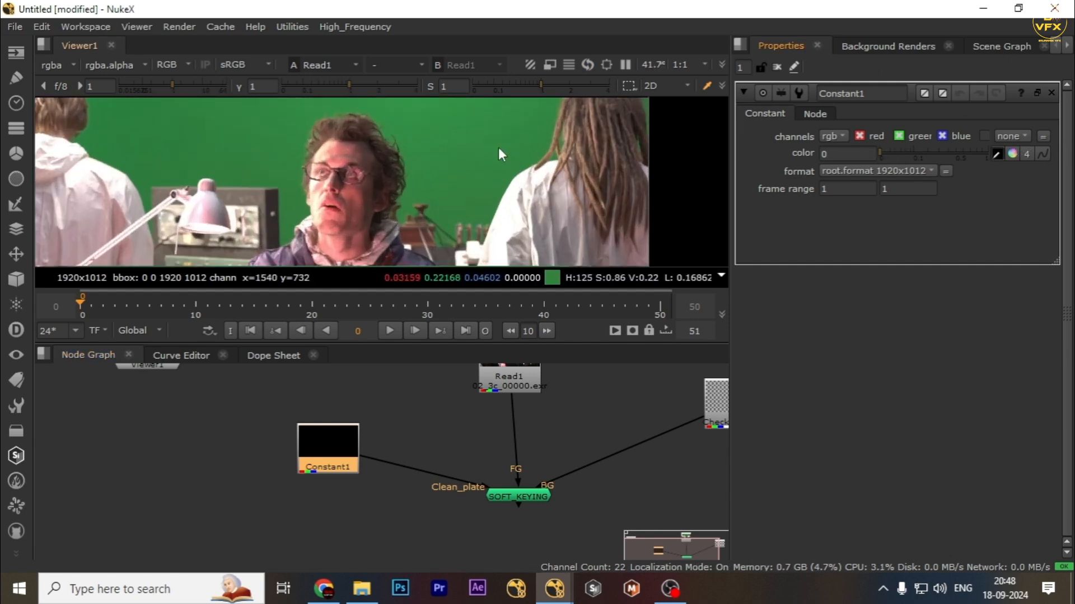
pyautogui.keyDown('ctrl'); pyautogui.click(458, 139); pyautogui.keyUp('ctrl')
pyautogui.moveTo(728, 167); pyautogui.dragTo(525, 166)
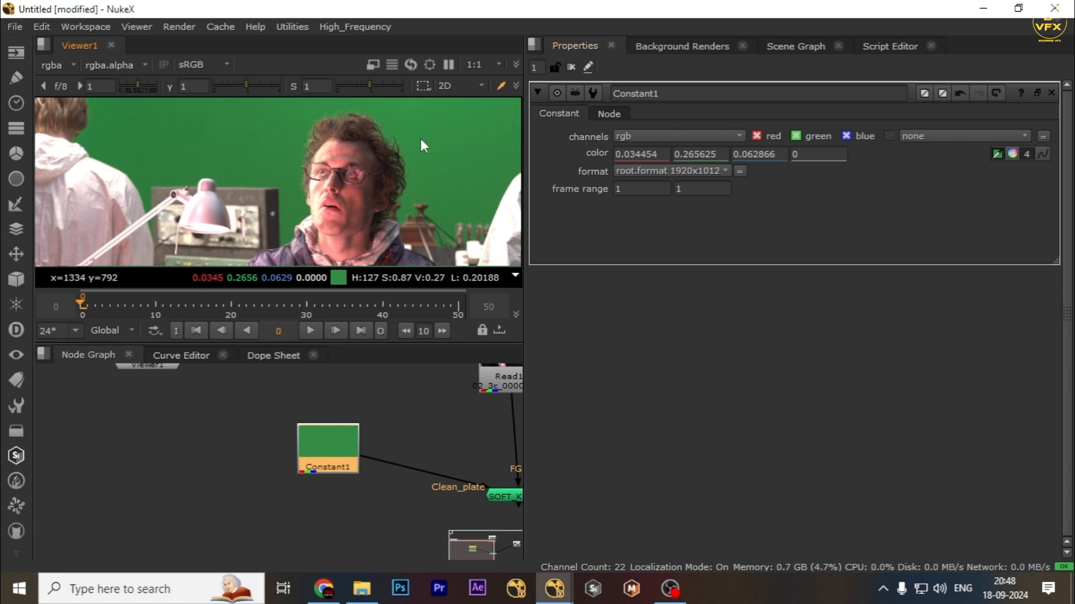
# View Constant1 in the viewer and fit it to the frame.
pyautogui.scroll(-1, 393, 427)
pyautogui.moveTo(393, 427); pyautogui.dragTo(315, 428, button='middle')
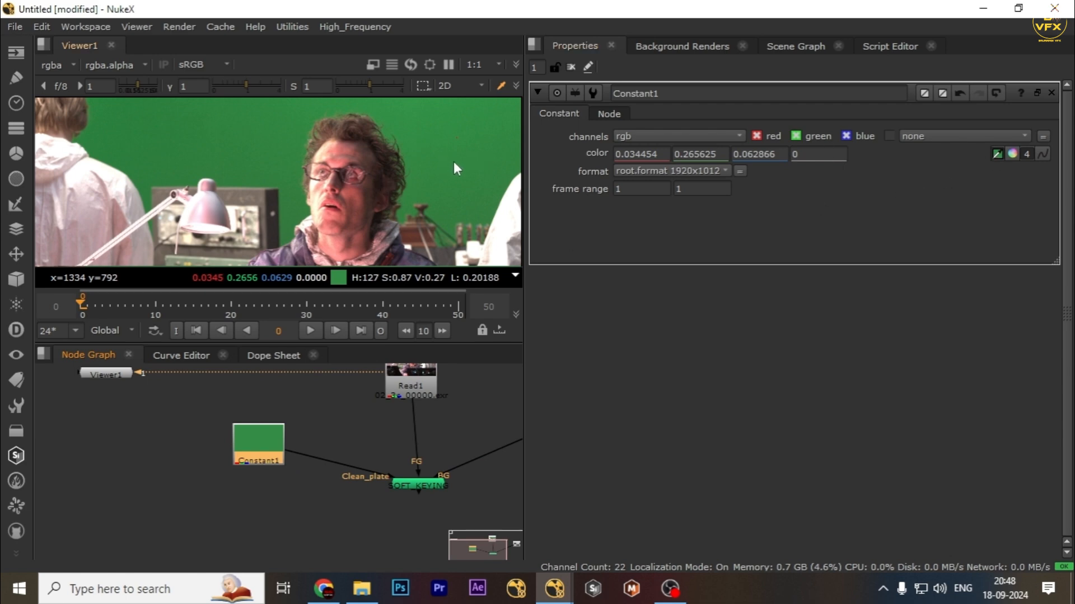
pyautogui.scroll(2, 473, 156)
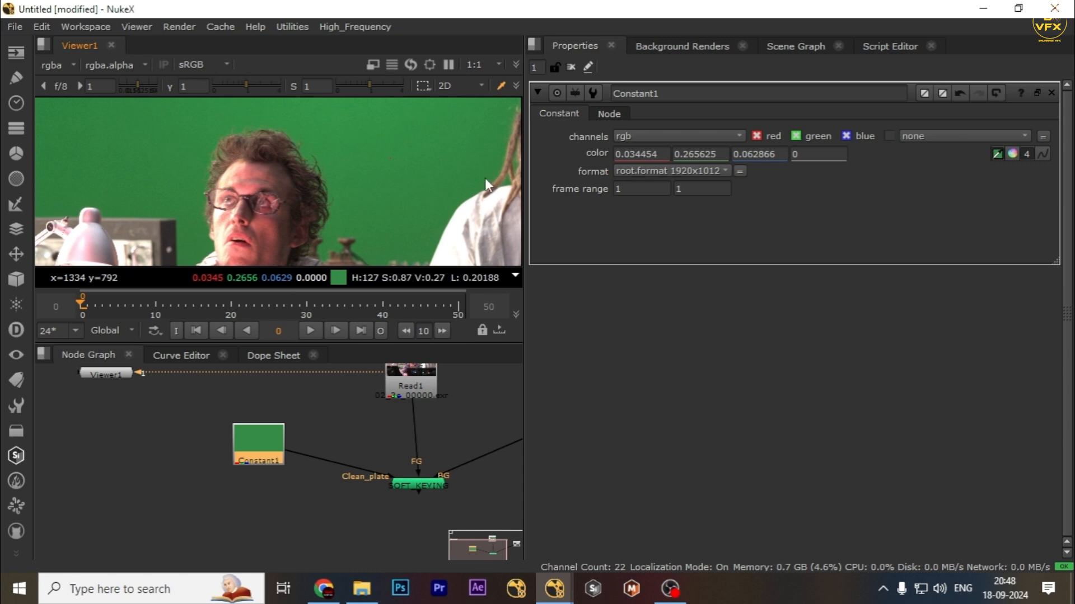
pyautogui.press('1')
pyautogui.press('f')
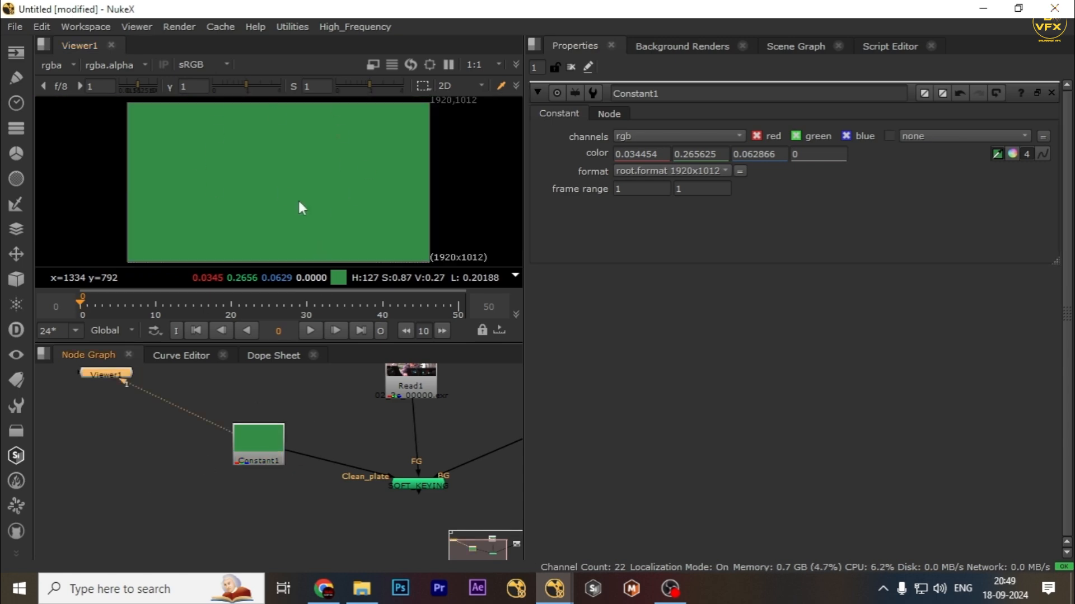
# View the SOFT_KEYING output, open its properties and set the screen type to C-green.
pyautogui.moveTo(326, 415); pyautogui.dragTo(150, 496)
pyautogui.scroll(-2, 318, 445)
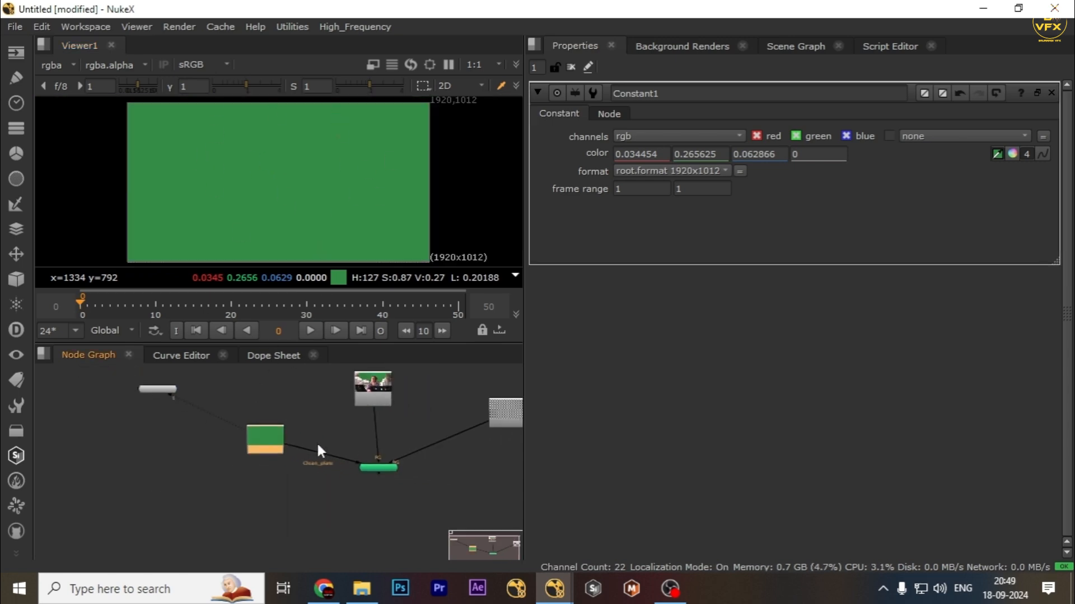
pyautogui.scroll(3, 408, 487)
pyautogui.click(311, 479)
pyautogui.press('1')
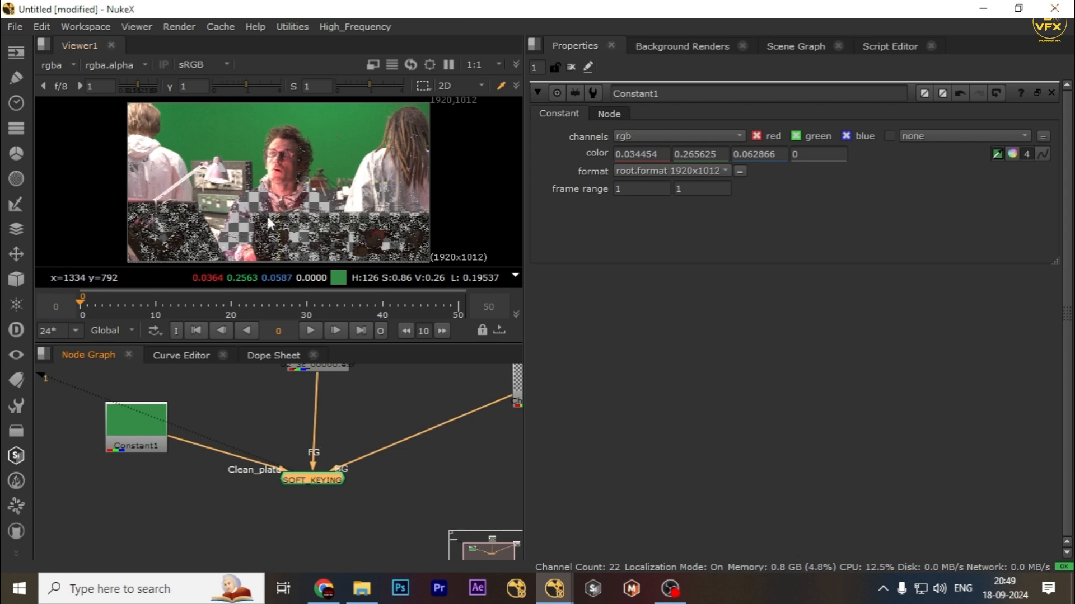
pyautogui.doubleClick(324, 480)
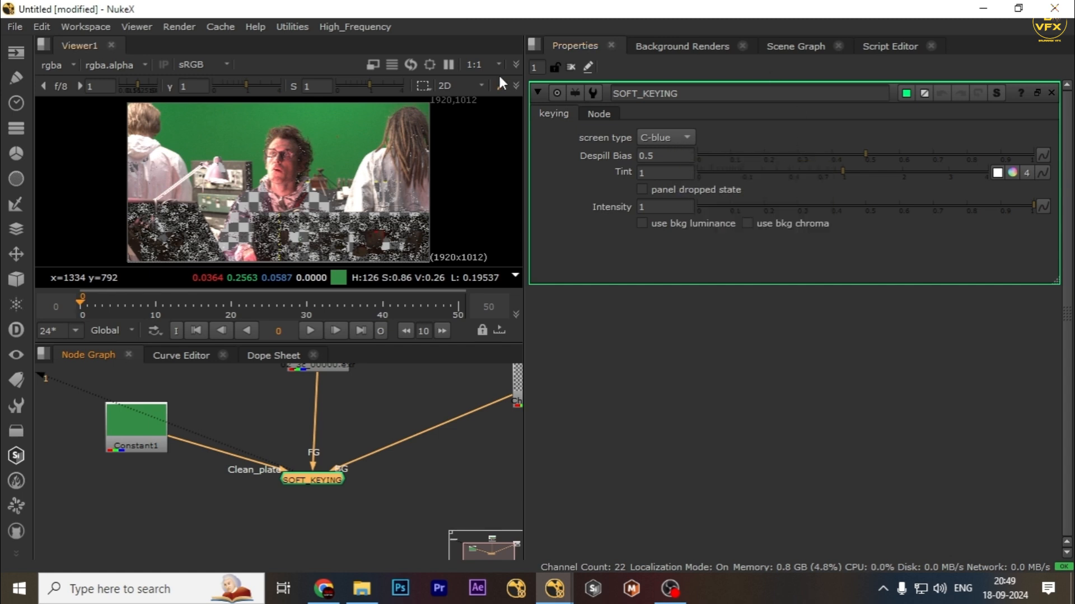
pyautogui.click(663, 137)
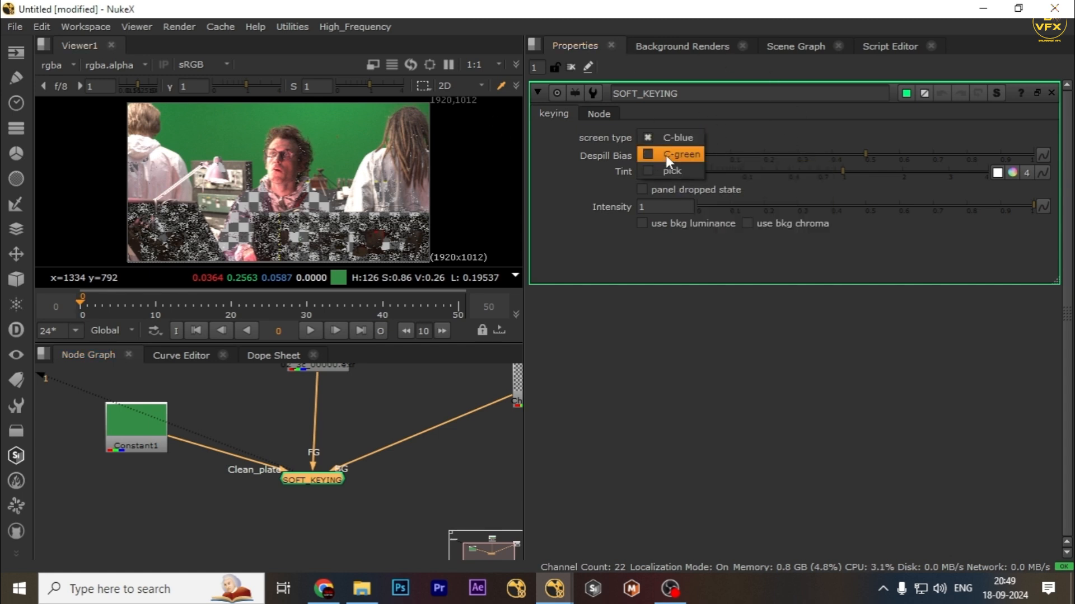
pyautogui.click(666, 153)
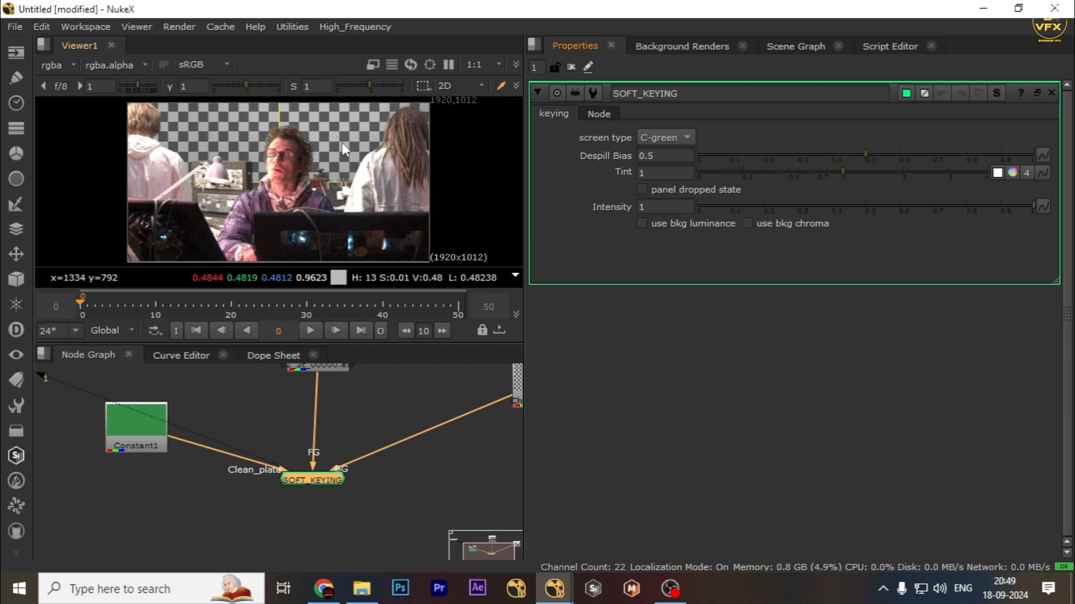
pyautogui.click(658, 139)
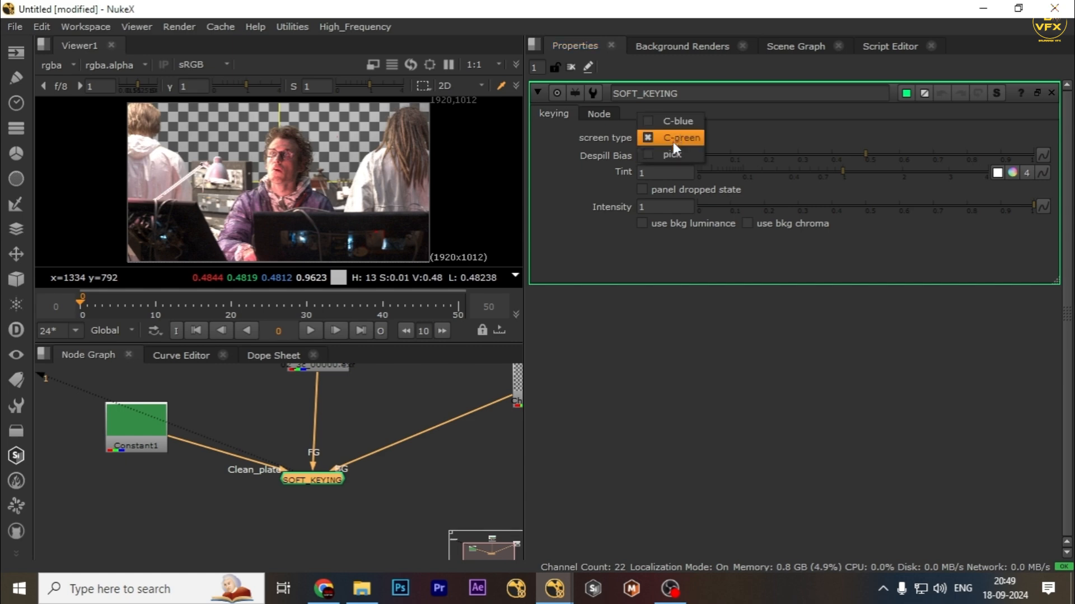
pyautogui.click(675, 138)
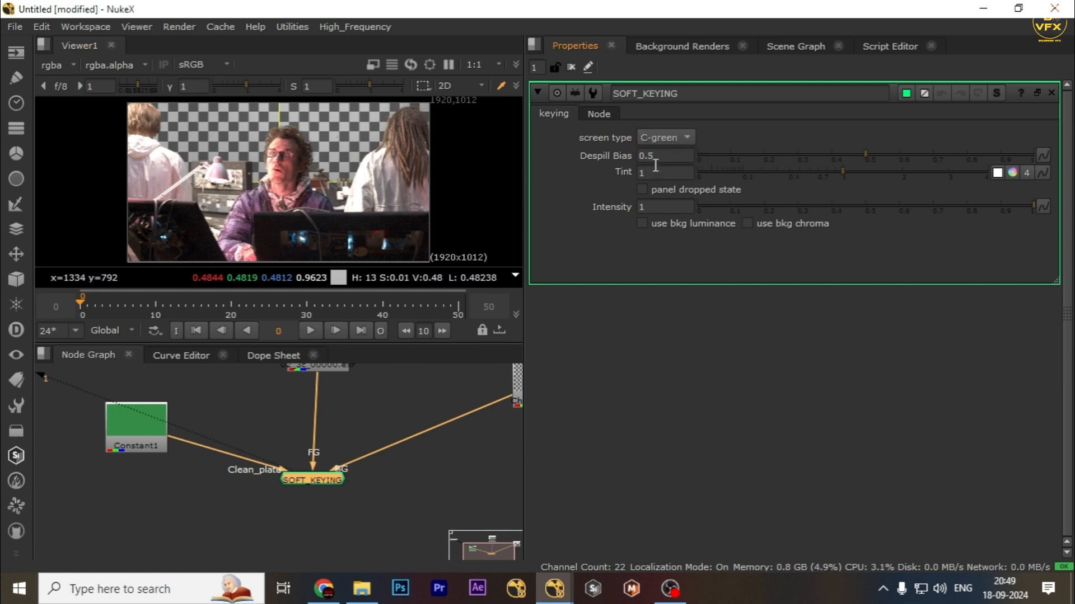
pyautogui.click(671, 139)
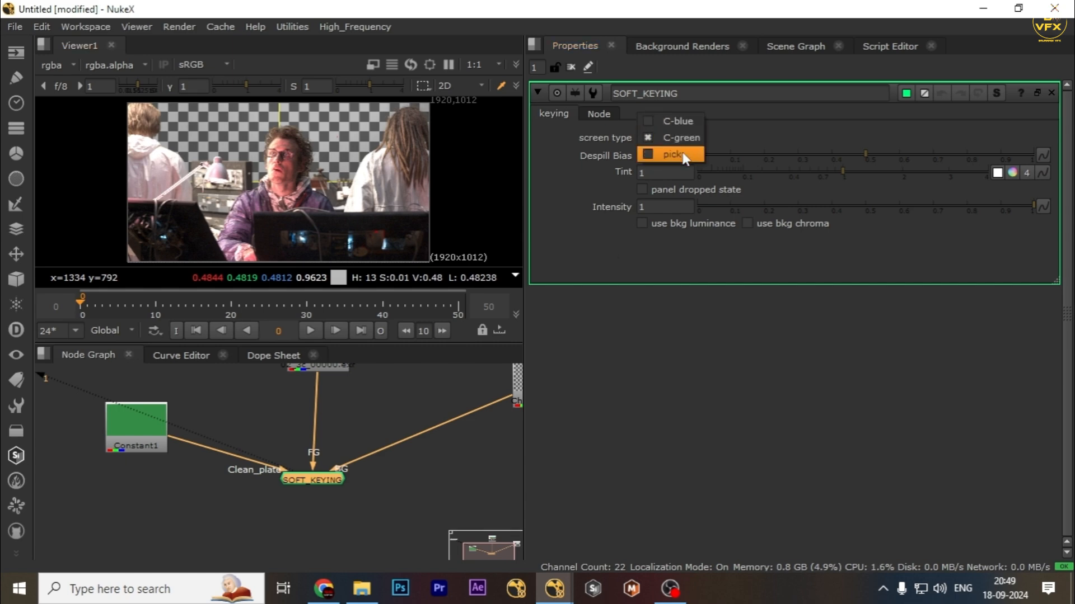
pyautogui.click(678, 138)
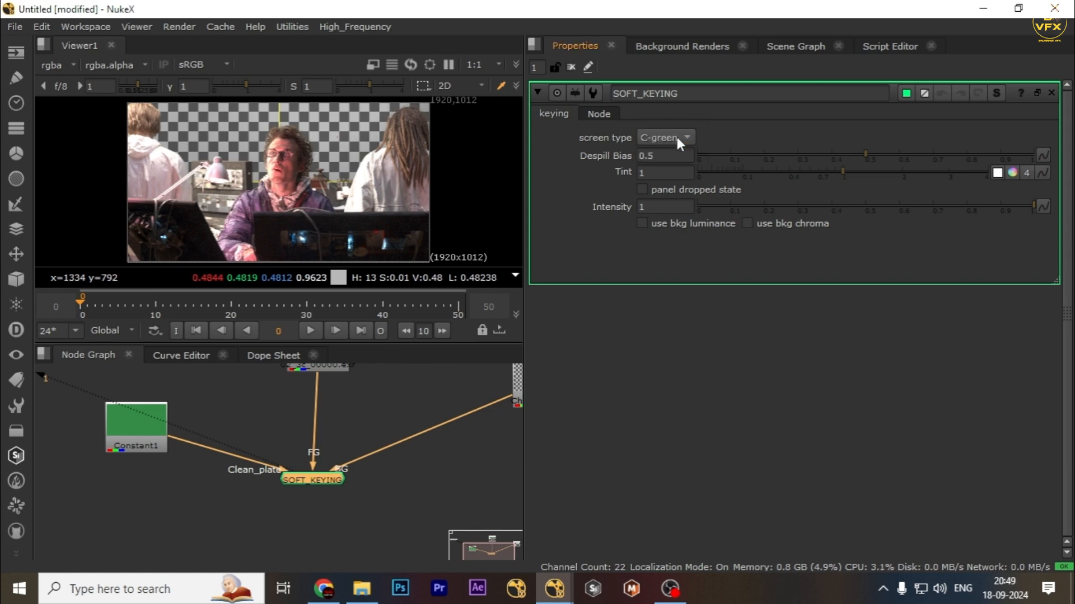
# Inspect the keyed result over the checkerboard, zooming into the hair edges and comparing with the original footage in a maximized viewer.
pyautogui.scroll(3, 330, 198)
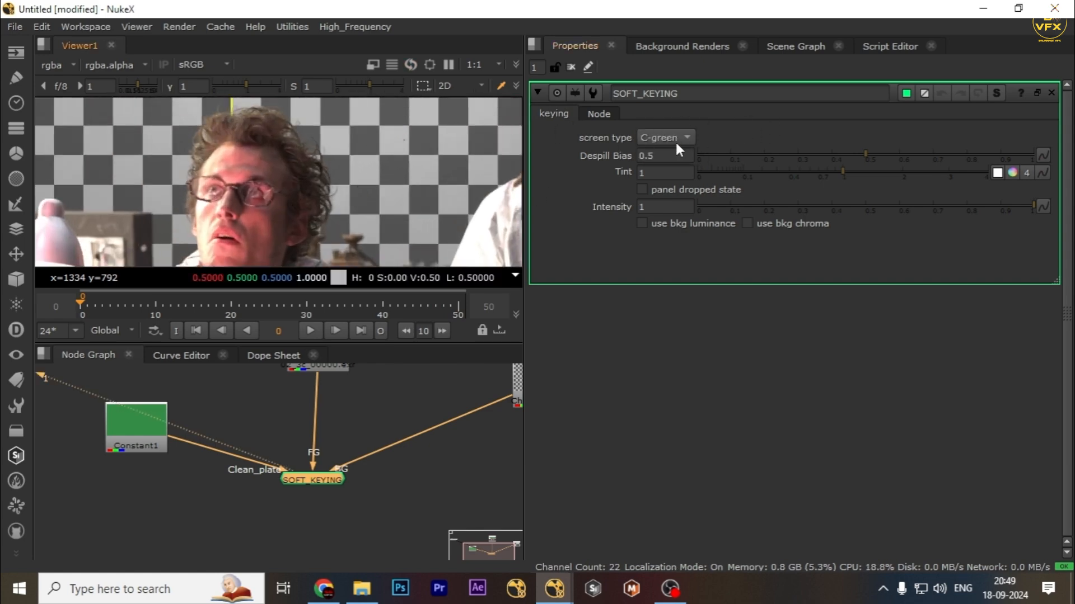
pyautogui.click(675, 140)
pyautogui.click(689, 137)
pyautogui.scroll(2, 268, 134)
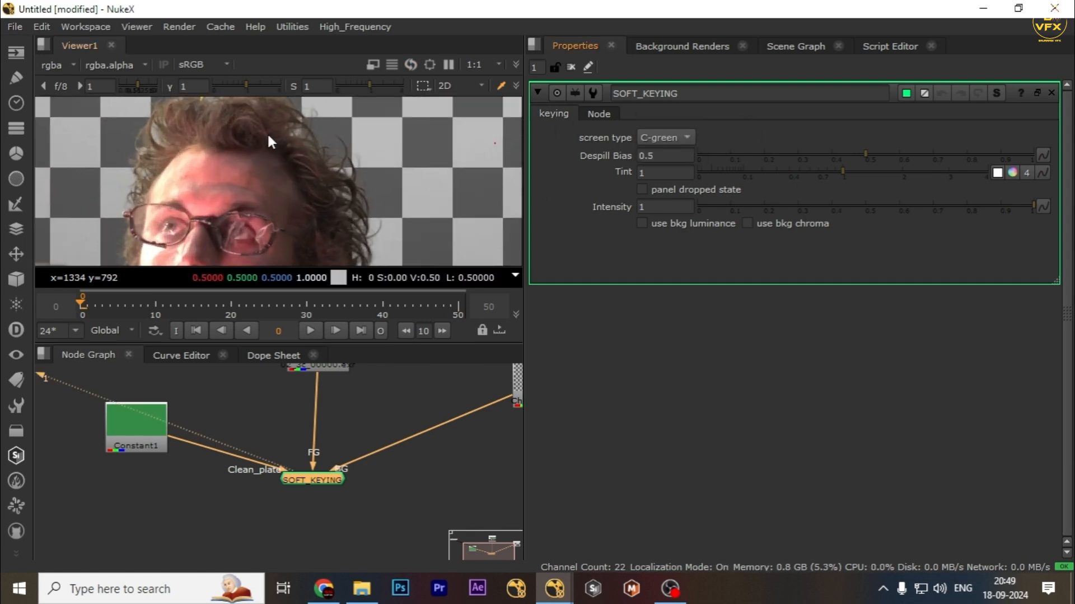
pyautogui.moveTo(330, 140); pyautogui.dragTo(365, 157, button='middle')
pyautogui.scroll(-1, 349, 180)
pyautogui.click(360, 427)
pyautogui.click(306, 484)
pyautogui.scroll(-1, 306, 481)
pyautogui.moveTo(302, 452); pyautogui.dragTo(296, 500, button='middle')
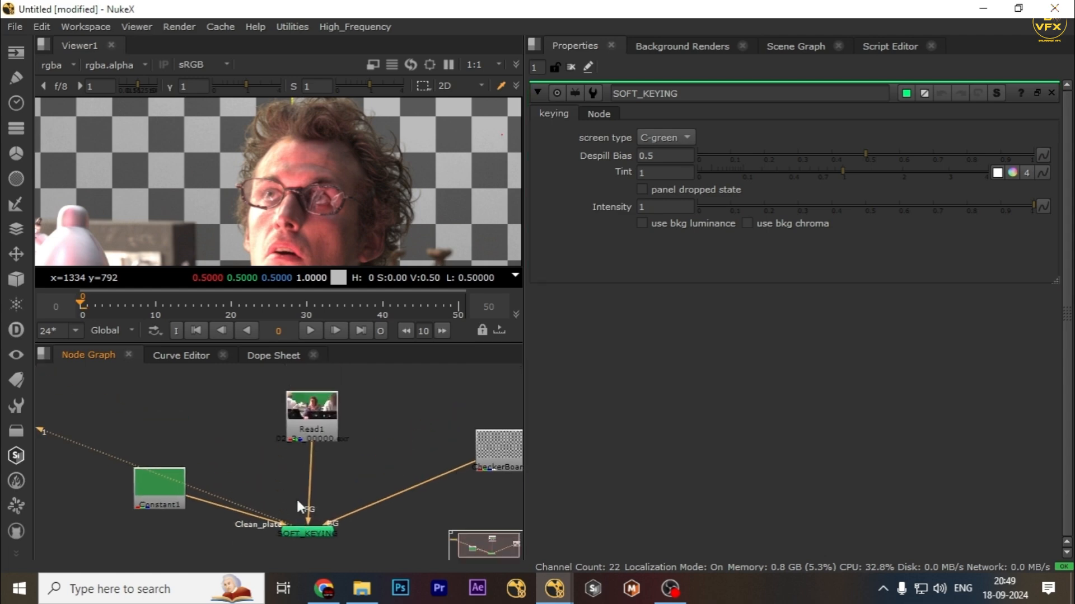
pyautogui.click(316, 422)
pyautogui.press('1')
pyautogui.press('space')
pyautogui.scroll(-3, 405, 224)
pyautogui.scroll(3, 429, 264)
pyautogui.press('2')
pyautogui.press('1')
pyautogui.press('2')
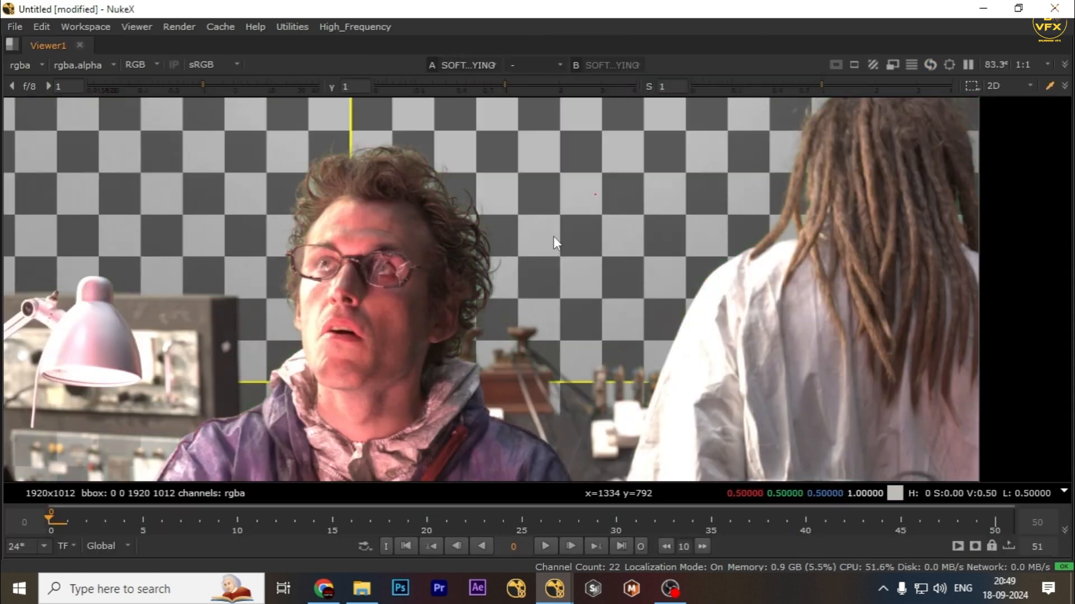
pyautogui.scroll(3, 526, 242)
pyautogui.press('1')
pyautogui.press('2')
pyautogui.press('1')
pyautogui.press('2')
pyautogui.scroll(3, 393, 302)
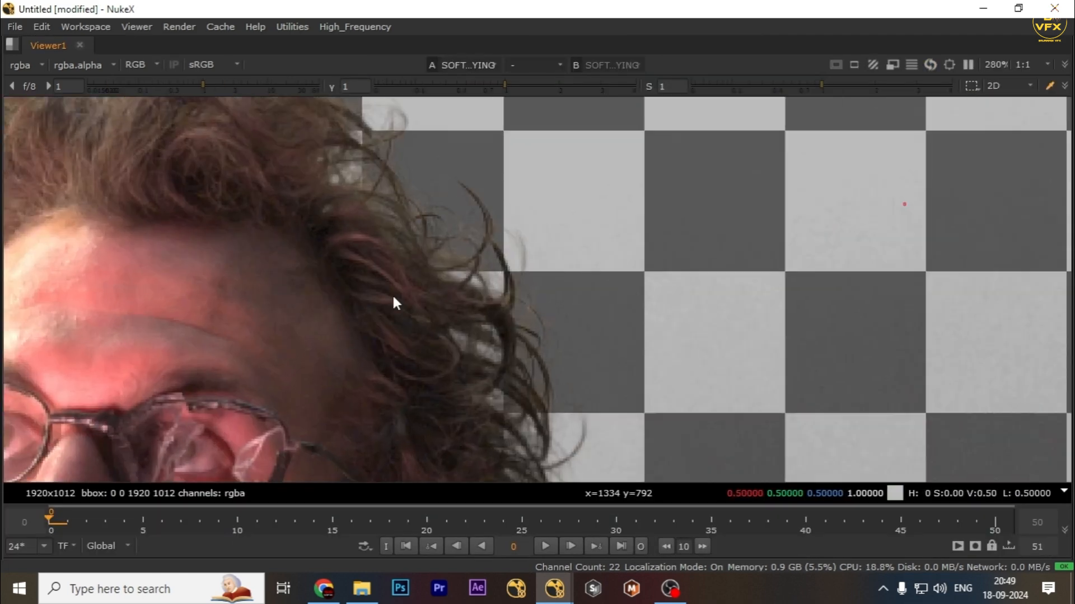
pyautogui.scroll(-3, 533, 347)
pyautogui.press('1')
pyautogui.press('2')
pyautogui.scroll(3, 534, 305)
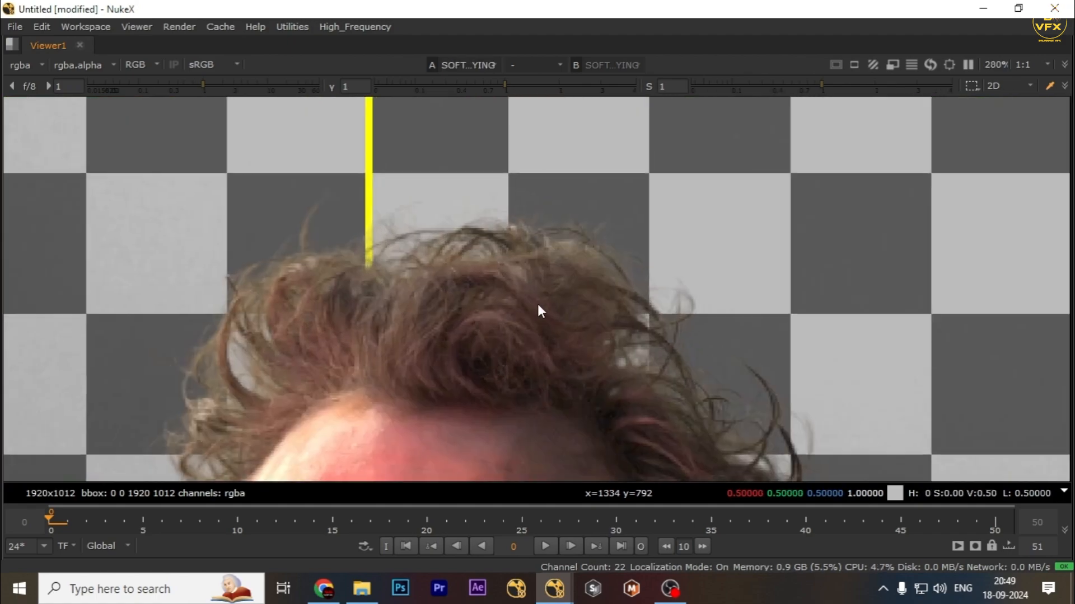
# Raise the viewer saturation to 1.28 and examine the hair detail up close.
pyautogui.moveTo(821, 84); pyautogui.dragTo(838, 84)
pyautogui.scroll(3, 507, 283)
pyautogui.scroll(-2, 505, 284)
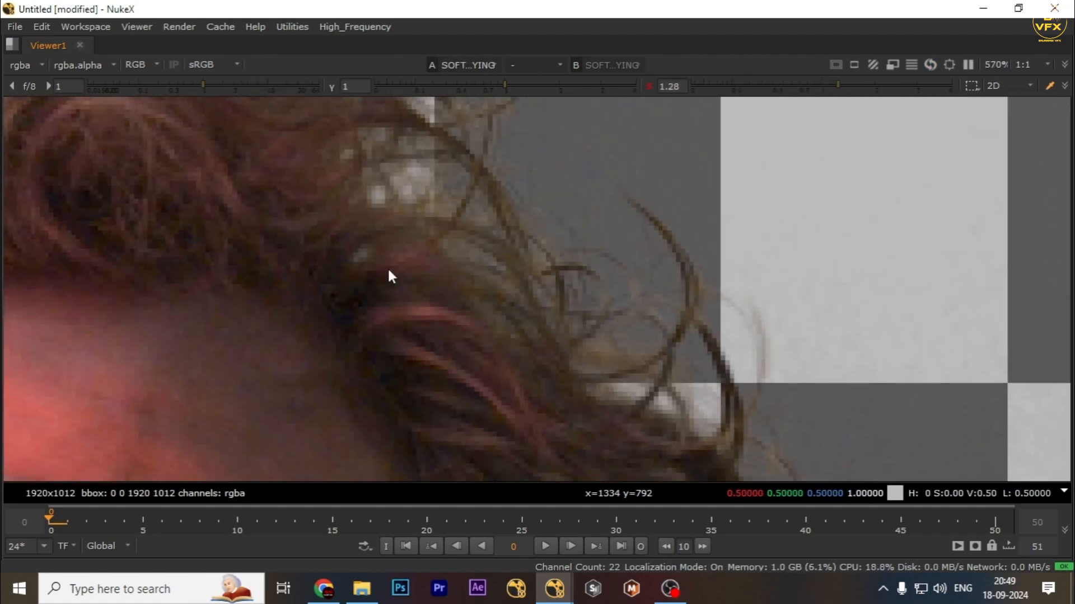
pyautogui.scroll(-3, 386, 263)
pyautogui.scroll(2, 404, 239)
pyautogui.press('space')
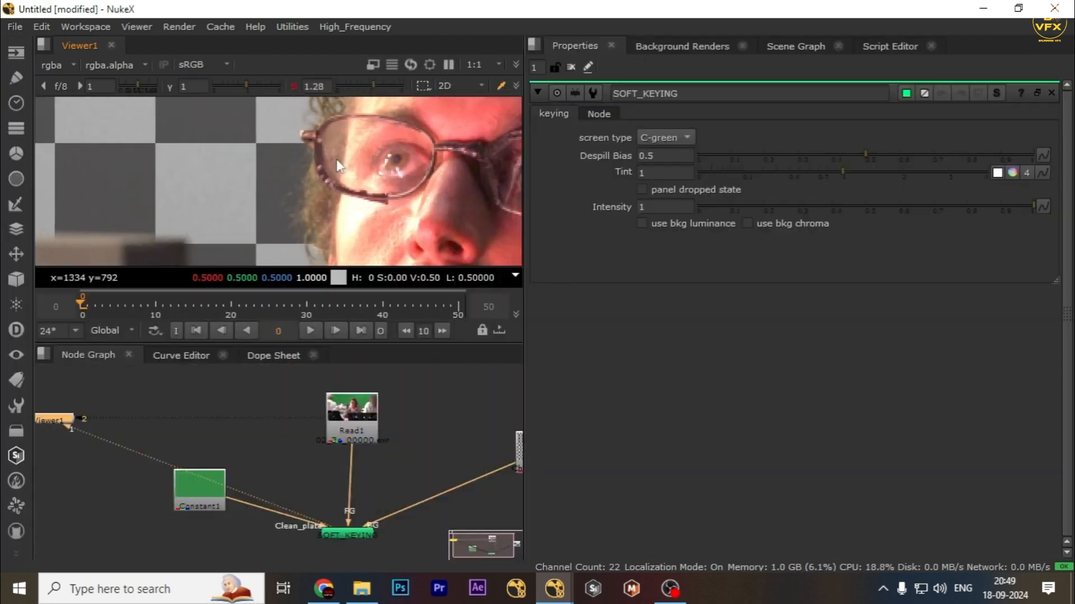
# Try lowering the SOFT_KEYING Despill Bias to 0.28 while checking the hair edges.
pyautogui.click(347, 533)
pyautogui.moveTo(351, 173); pyautogui.dragTo(302, 323, button='middle')
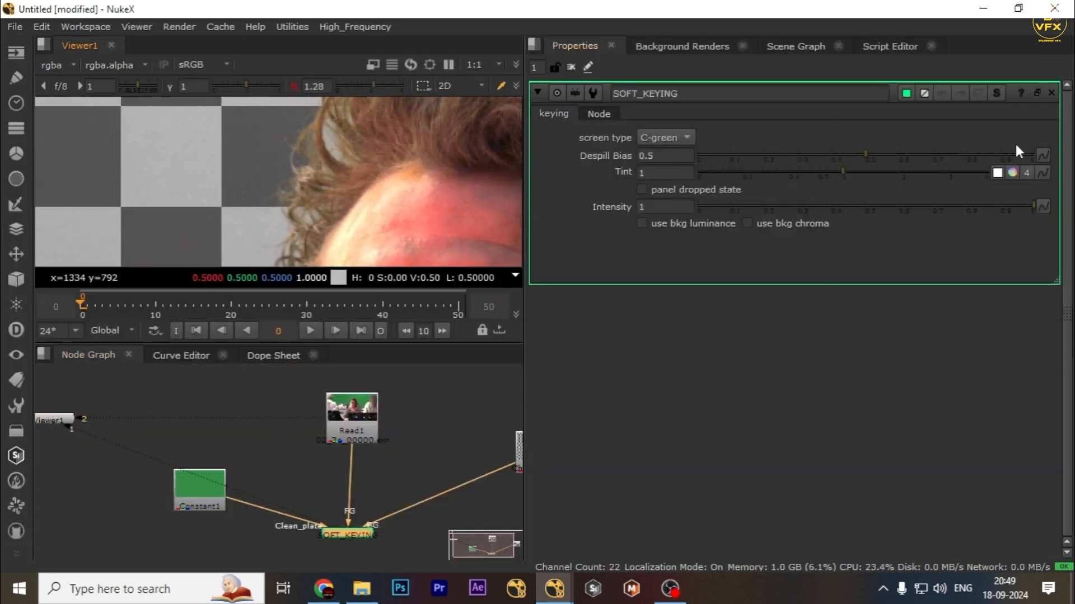
pyautogui.moveTo(876, 154); pyautogui.dragTo(832, 154)
pyautogui.scroll(-3, 362, 144)
pyautogui.moveTo(362, 129); pyautogui.dragTo(305, 187, button='middle')
pyautogui.scroll(4, 369, 210)
pyautogui.moveTo(405, 210); pyautogui.dragTo(262, 131, button='middle')
pyautogui.scroll(-2, 263, 129)
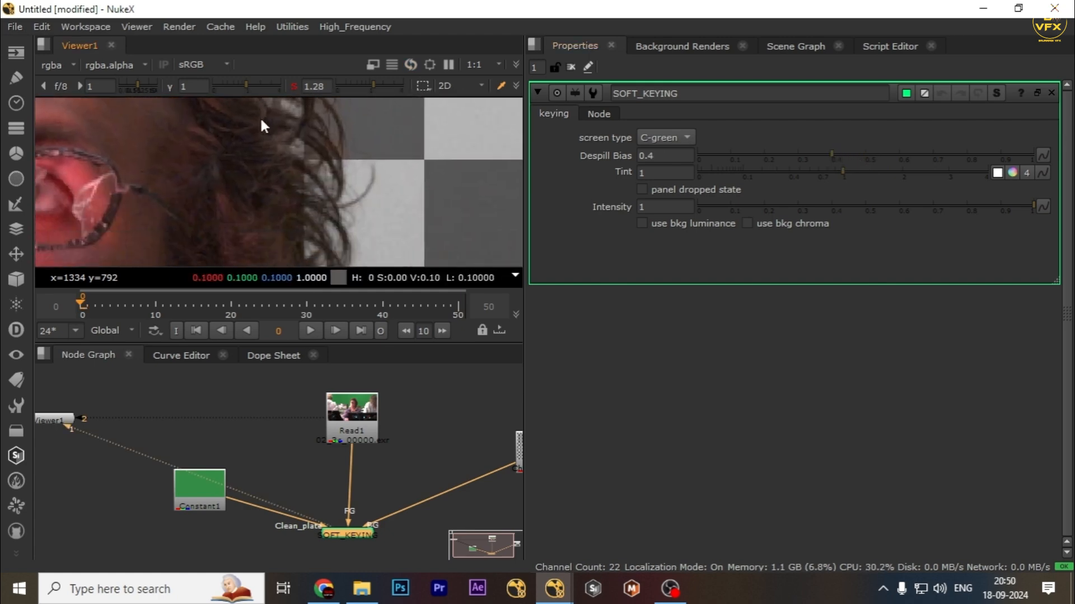
pyautogui.scroll(-2, 286, 178)
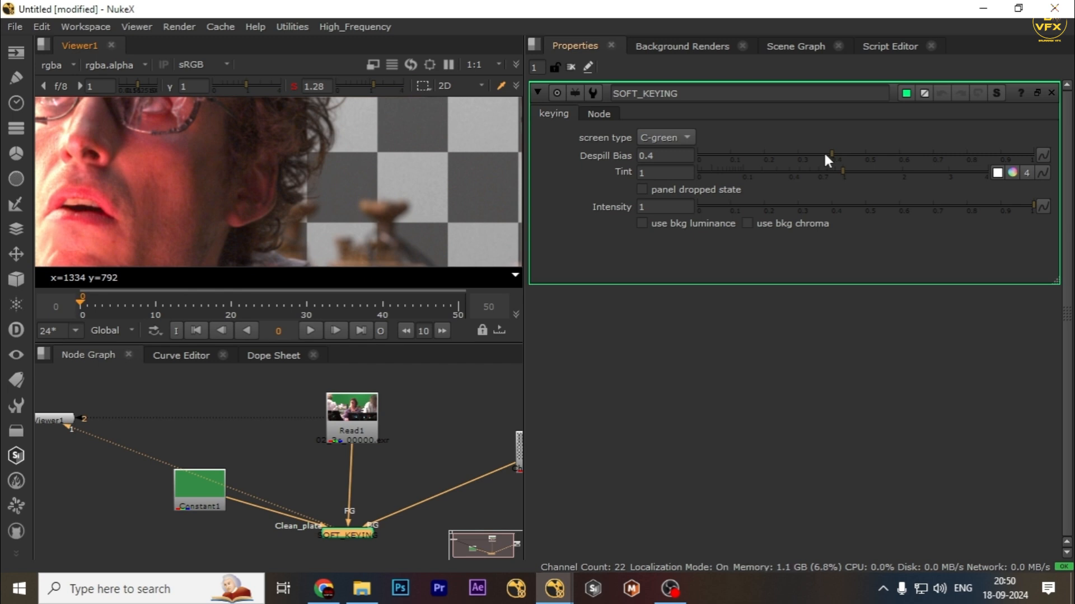
pyautogui.moveTo(825, 156); pyautogui.dragTo(791, 155)
pyautogui.scroll(-2, 279, 134)
pyautogui.scroll(4, 313, 179)
pyautogui.scroll(-2, 391, 163)
pyautogui.scroll(2, 391, 168)
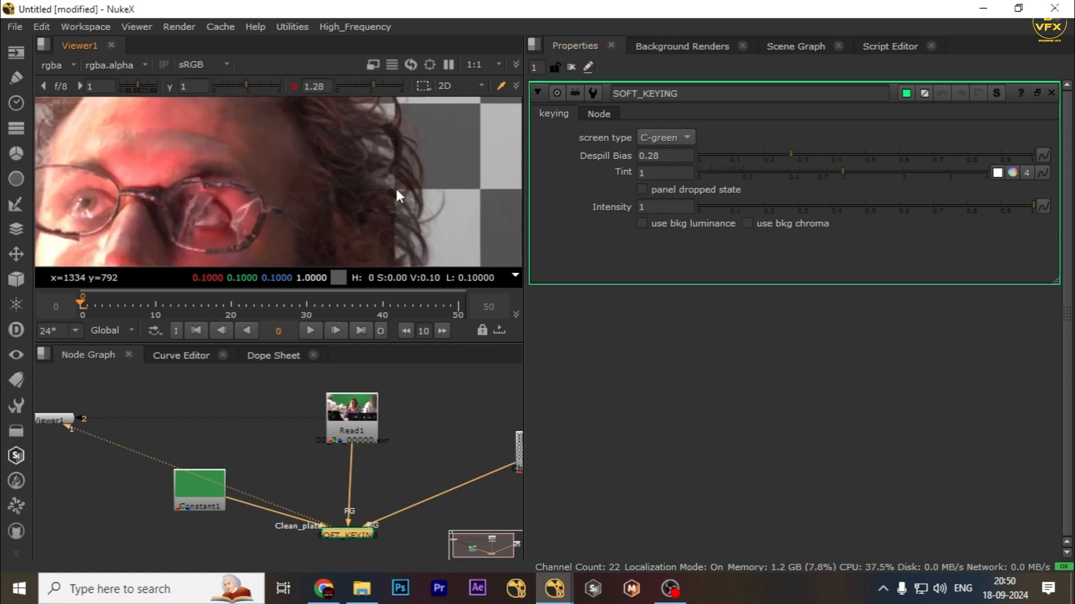
pyautogui.scroll(2, 386, 179)
pyautogui.scroll(-4, 416, 193)
pyautogui.moveTo(417, 194); pyautogui.dragTo(235, 215, button='middle')
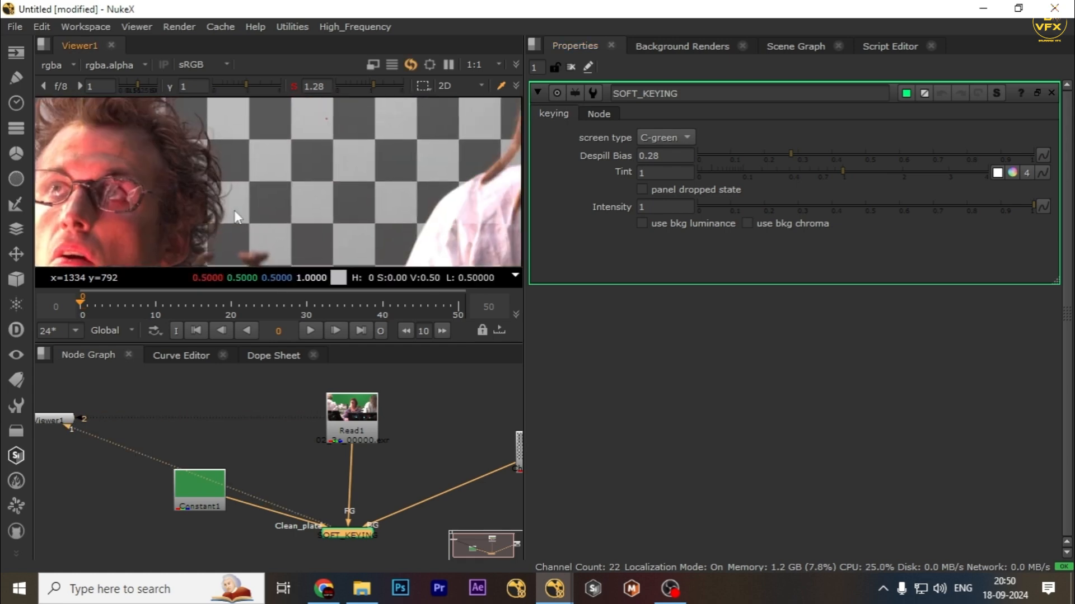
pyautogui.scroll(-1, 280, 215)
pyautogui.moveTo(411, 120); pyautogui.dragTo(342, 189, button='middle')
pyautogui.scroll(2, 341, 189)
pyautogui.scroll(2, 305, 189)
pyautogui.press('2')
pyautogui.press('1')
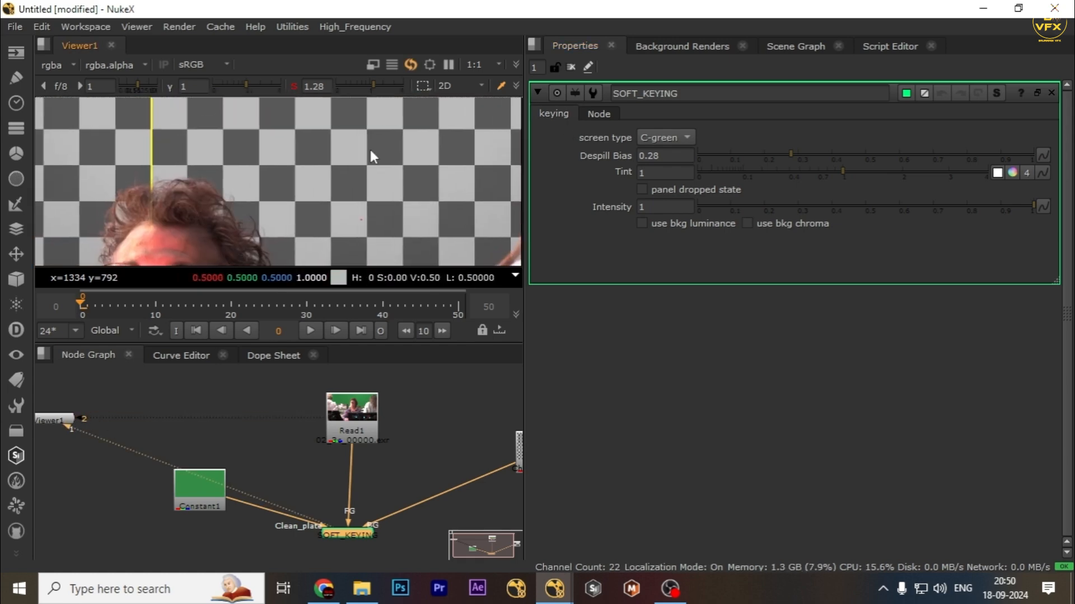
# Set the Despill Bias to 0.395.
pyautogui.click(865, 154)
pyautogui.moveTo(864, 157); pyautogui.dragTo(833, 153)
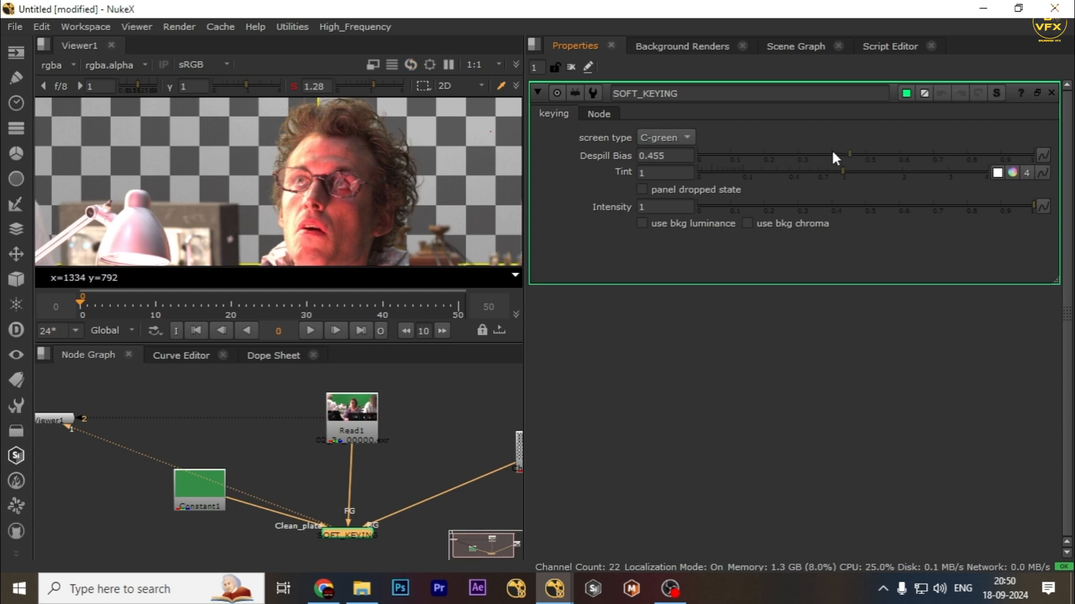
pyautogui.moveTo(406, 150); pyautogui.dragTo(405, 178, button='middle')
pyautogui.click(867, 152)
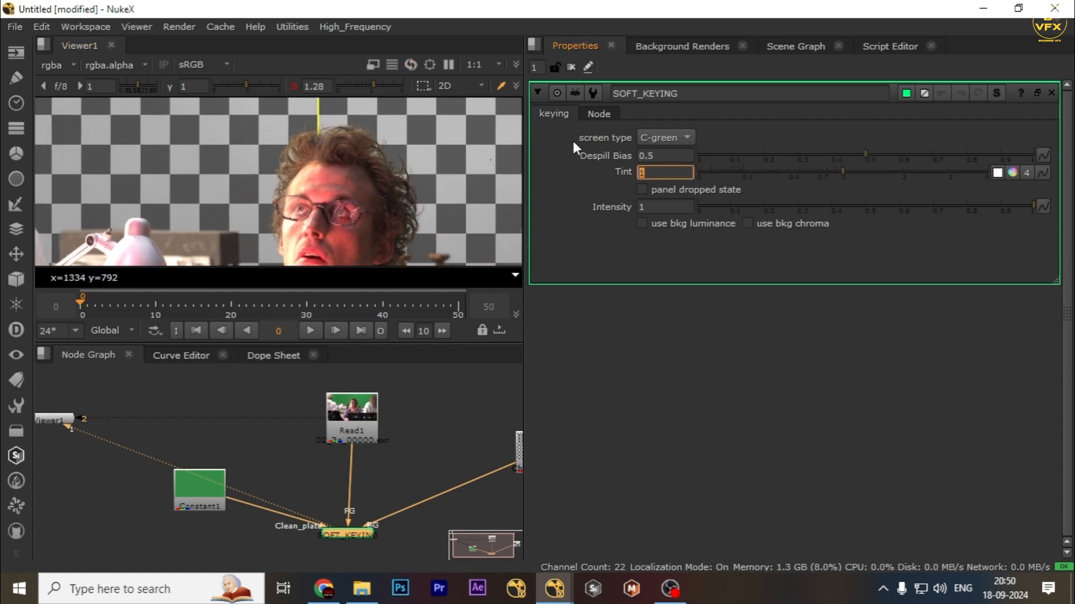
pyautogui.scroll(4, 381, 168)
pyautogui.moveTo(891, 152); pyautogui.dragTo(833, 153)
pyautogui.scroll(-3, 385, 143)
pyautogui.moveTo(296, 145); pyautogui.dragTo(291, 122, button='middle')
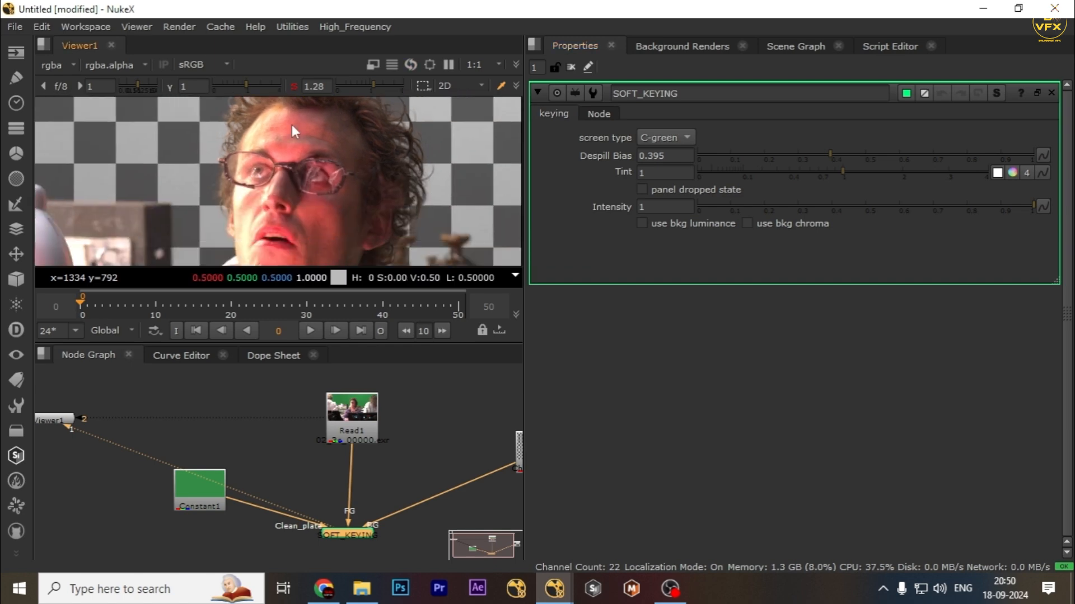
pyautogui.scroll(3, 400, 157)
pyautogui.moveTo(366, 111); pyautogui.dragTo(323, 164, button='middle')
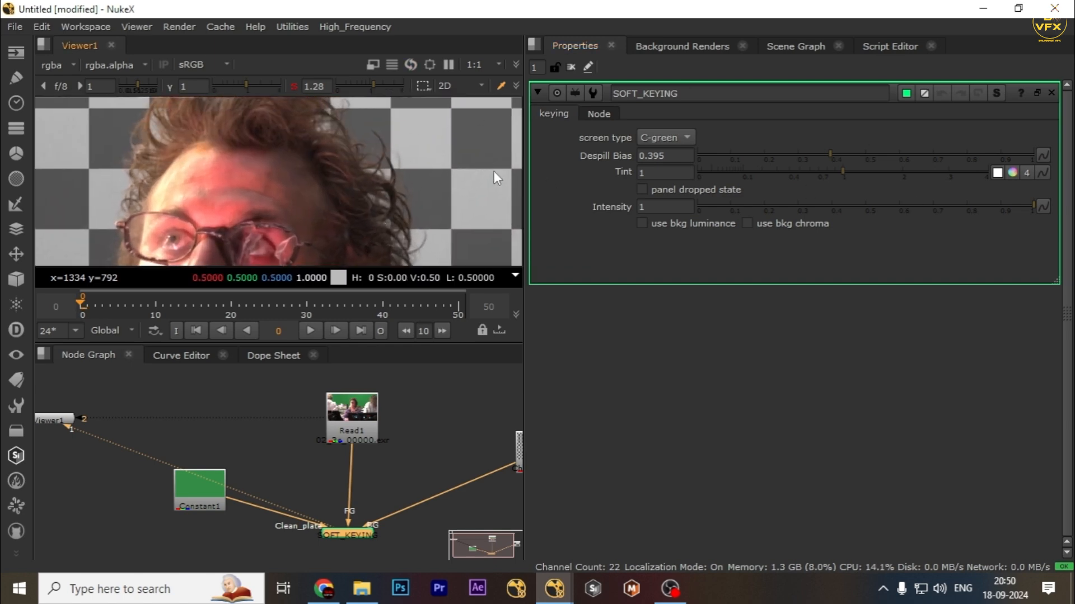
# Set the SOFT_KEYING Tint color to 1, 0.9, 0.77.
pyautogui.click(1012, 173)
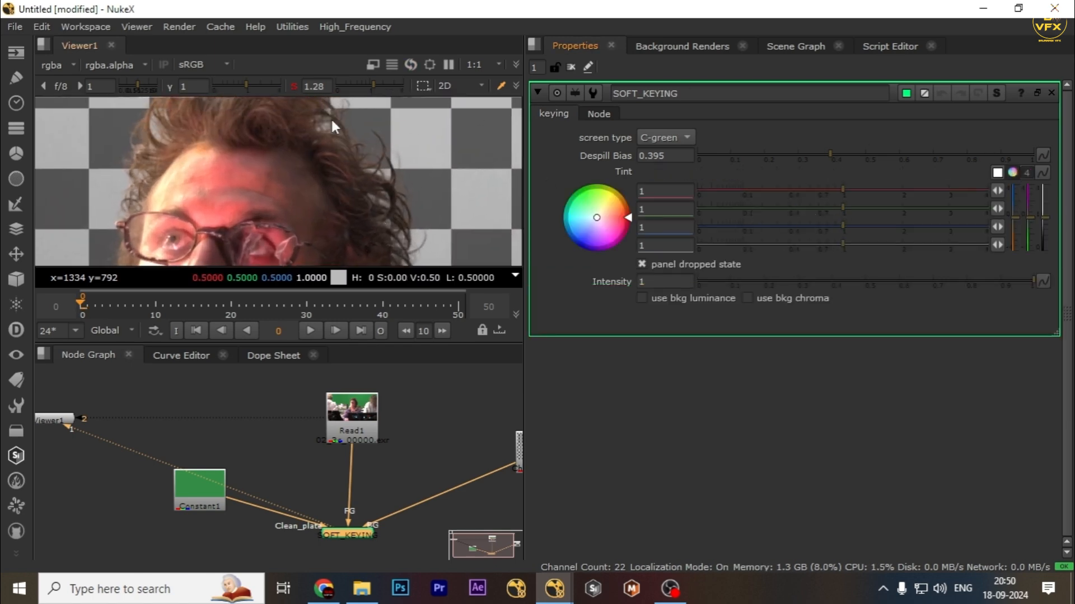
pyautogui.moveTo(833, 227); pyautogui.dragTo(825, 227)
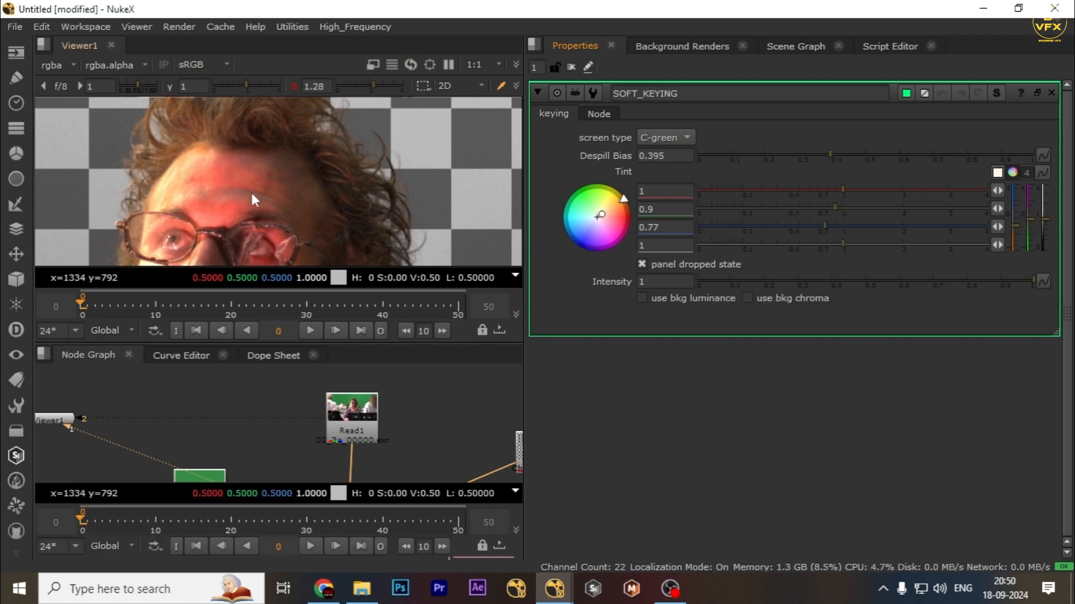
pyautogui.press('space')
# Compare the keyed output with the original plate in a maximized viewer, toggling the SOFT_KEYING node off and on.
pyautogui.press('space')
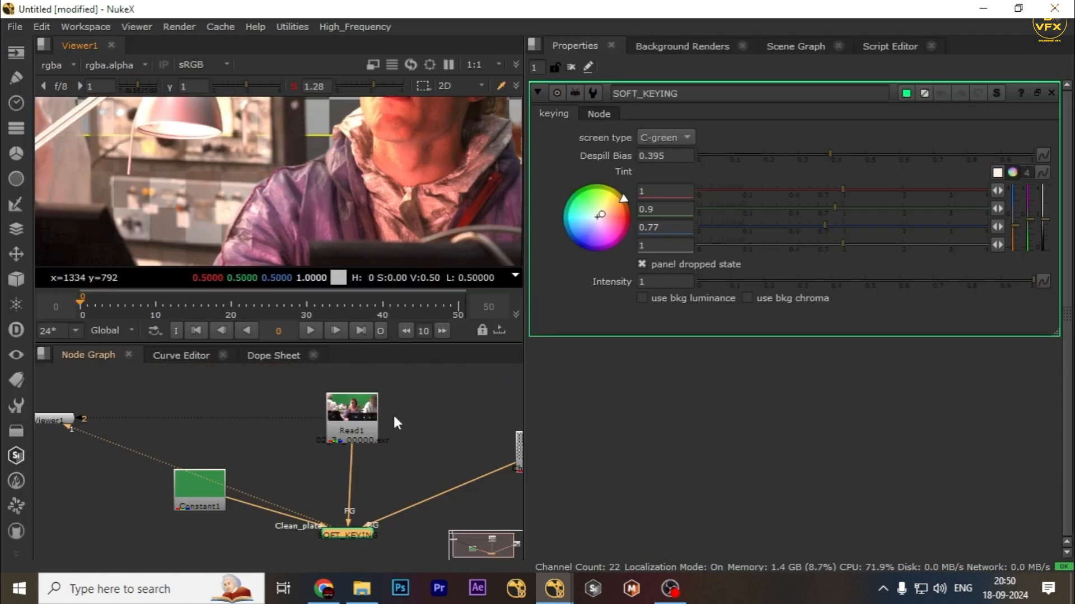
pyautogui.press('space')
pyautogui.scroll(5, 463, 266)
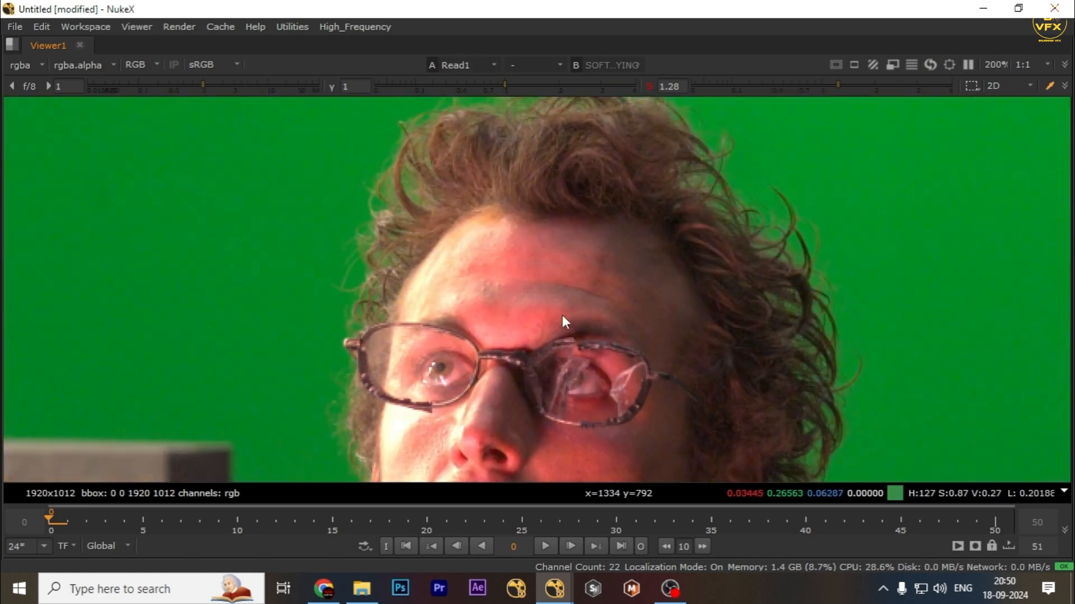
pyautogui.moveTo(811, 284); pyautogui.dragTo(566, 323, button='middle')
pyautogui.moveTo(412, 146); pyautogui.dragTo(777, 125, button='middle')
pyautogui.scroll(-3, 523, 302)
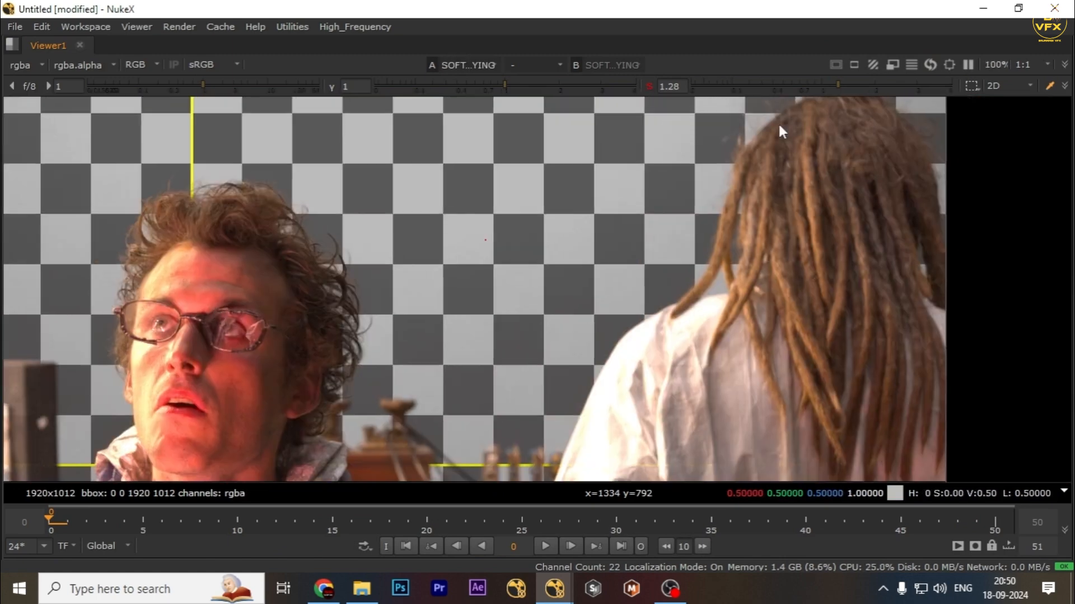
pyautogui.moveTo(328, 260); pyautogui.dragTo(515, 297, button='middle')
pyautogui.press('d')
pyautogui.press('d')
pyautogui.press('d')
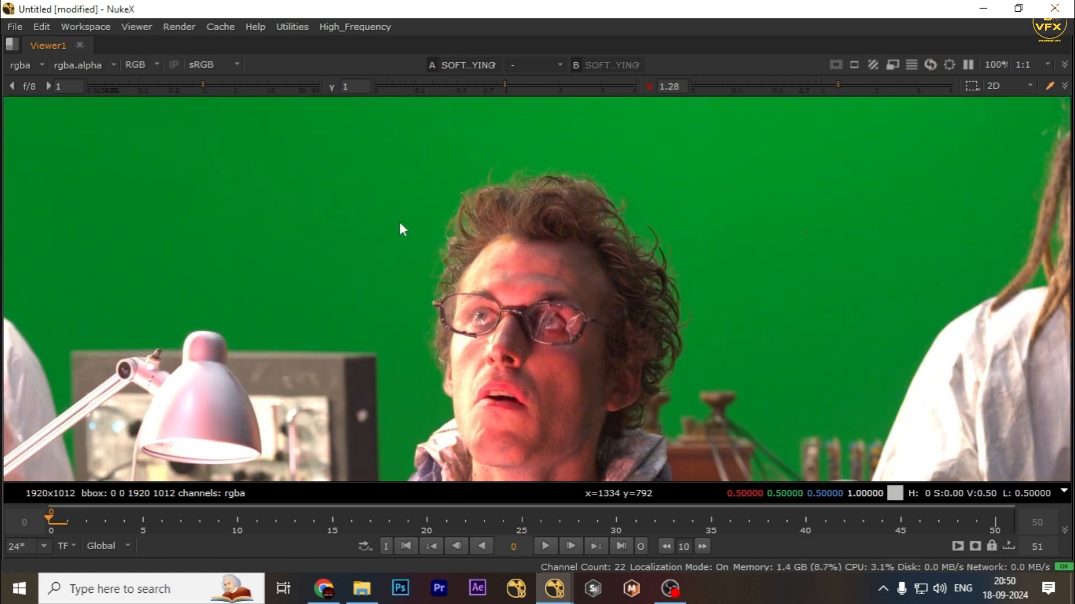
pyautogui.press('d')
pyautogui.keyDown('ctrl'); pyautogui.keyDown('shift'); pyautogui.moveTo(394, 217); pyautogui.dragTo(577, 262); pyautogui.keyUp('shift'); pyautogui.keyUp('ctrl')
pyautogui.press('space')
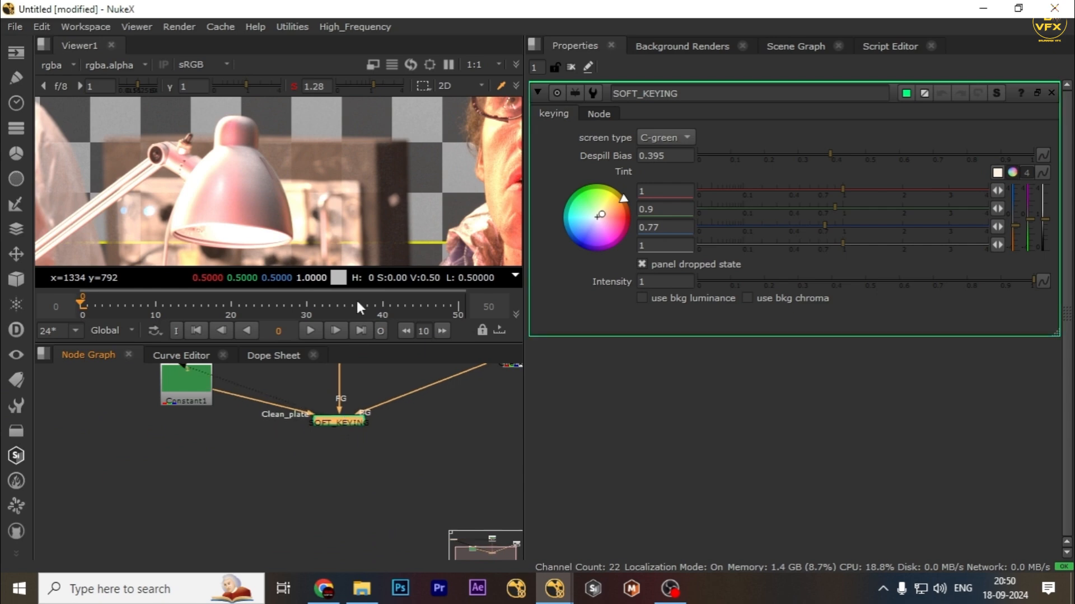
# Try lowering the Intensity to 0.89 and restore it to 1.
pyautogui.moveTo(248, 373); pyautogui.dragTo(248, 374)
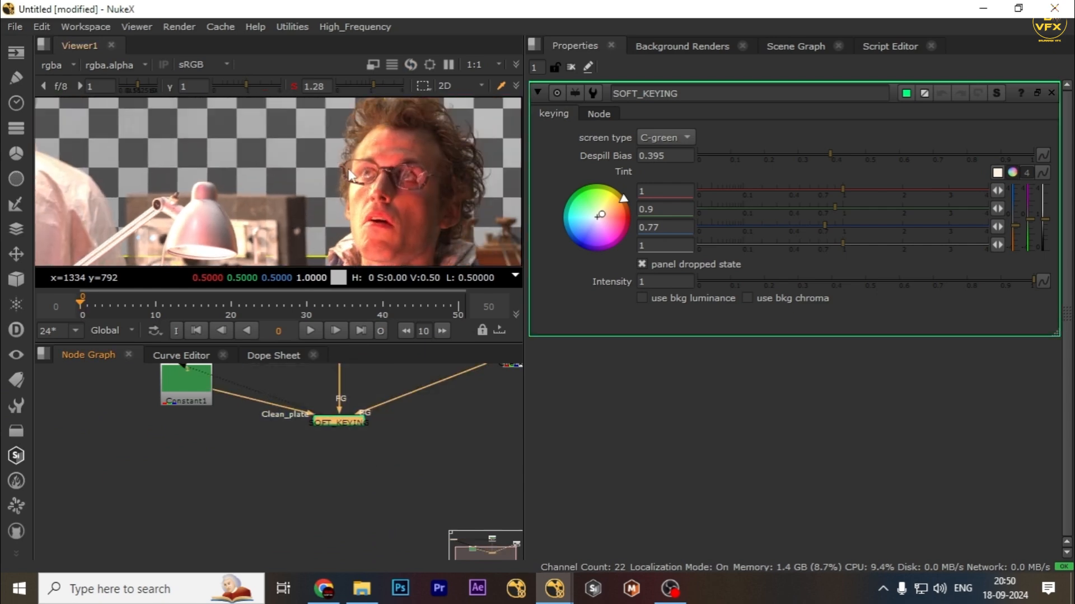
pyautogui.moveTo(405, 459); pyautogui.dragTo(365, 358)
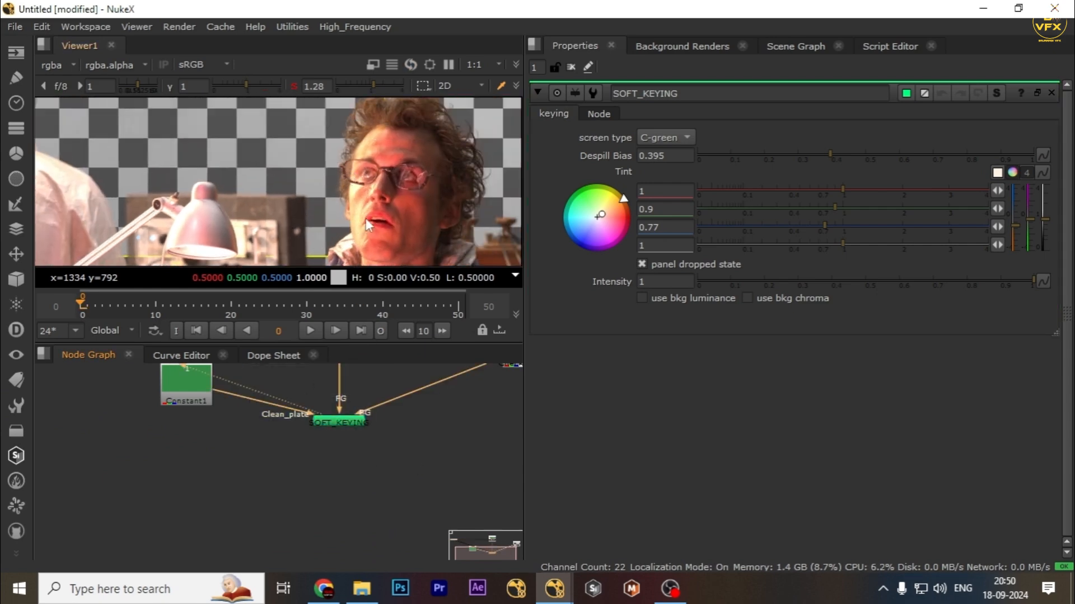
pyautogui.scroll(-2, 370, 215)
pyautogui.moveTo(371, 213)
pyautogui.mouseDown(button='middle')
pyautogui.moveTo(399, 193)
pyautogui.moveTo(373, 207)
pyautogui.mouseUp(button='middle')
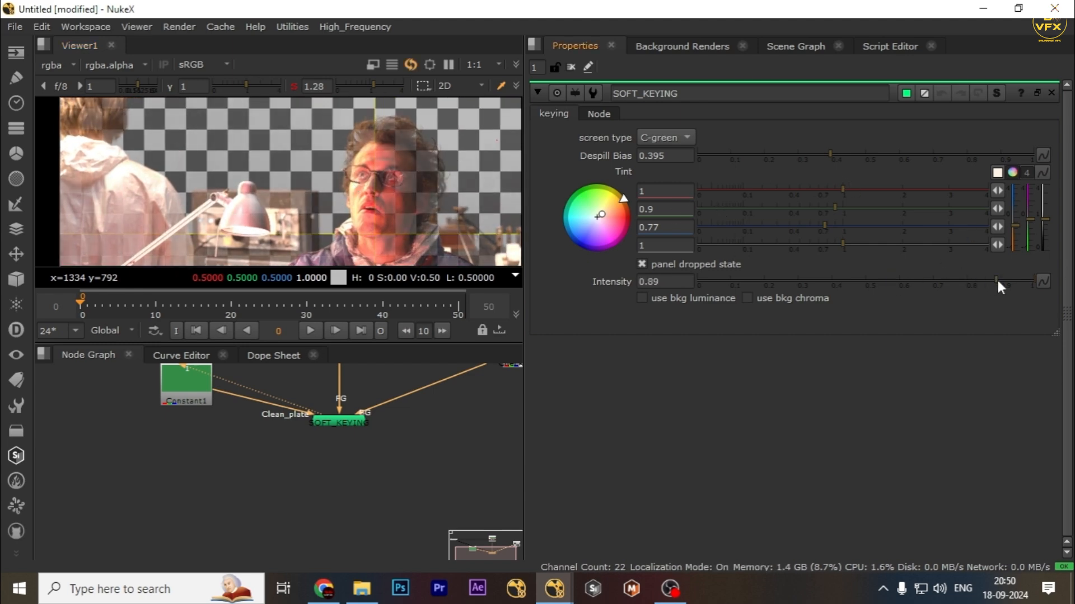
pyautogui.moveTo(996, 281); pyautogui.dragTo(1073, 282)
# Try enabling use bkg luminance and use bkg chroma, then turn both off.
pyautogui.scroll(-1, 383, 160)
pyautogui.moveTo(383, 160); pyautogui.dragTo(276, 166, button='middle')
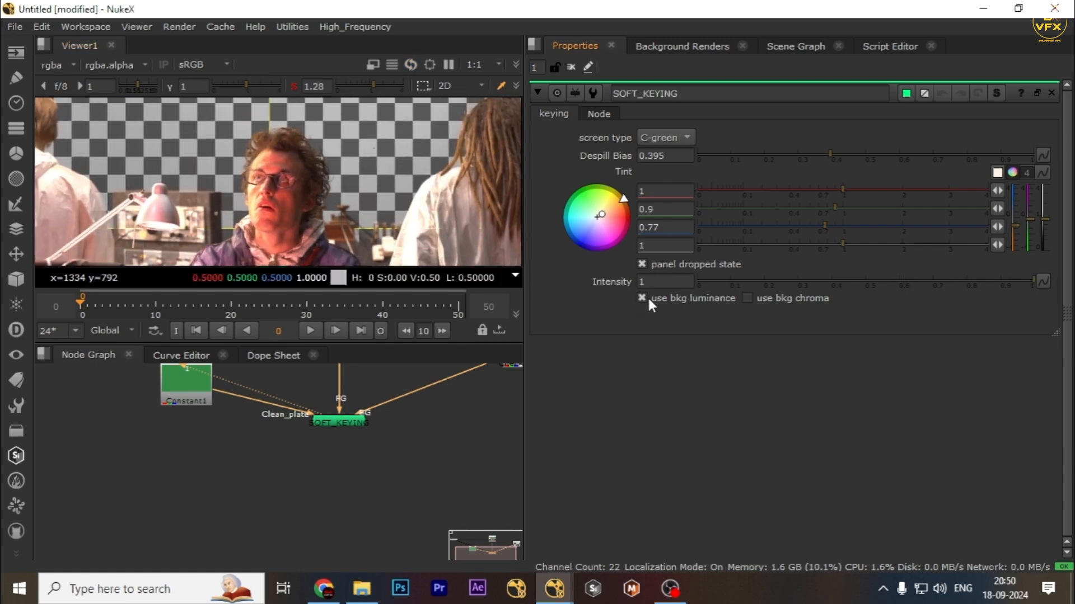
pyautogui.scroll(5, 288, 143)
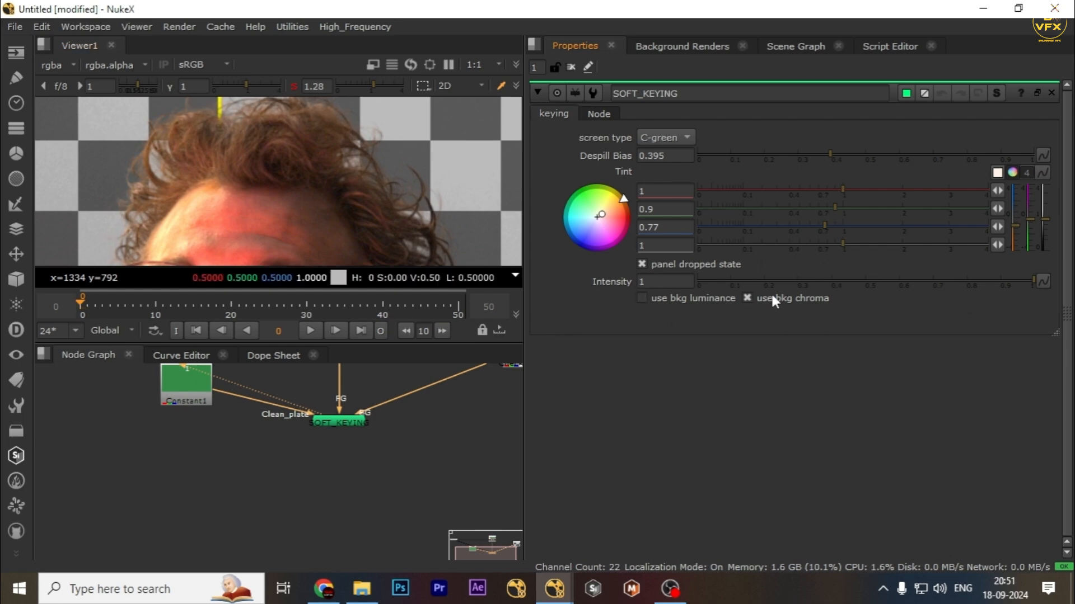
pyautogui.scroll(3, 307, 158)
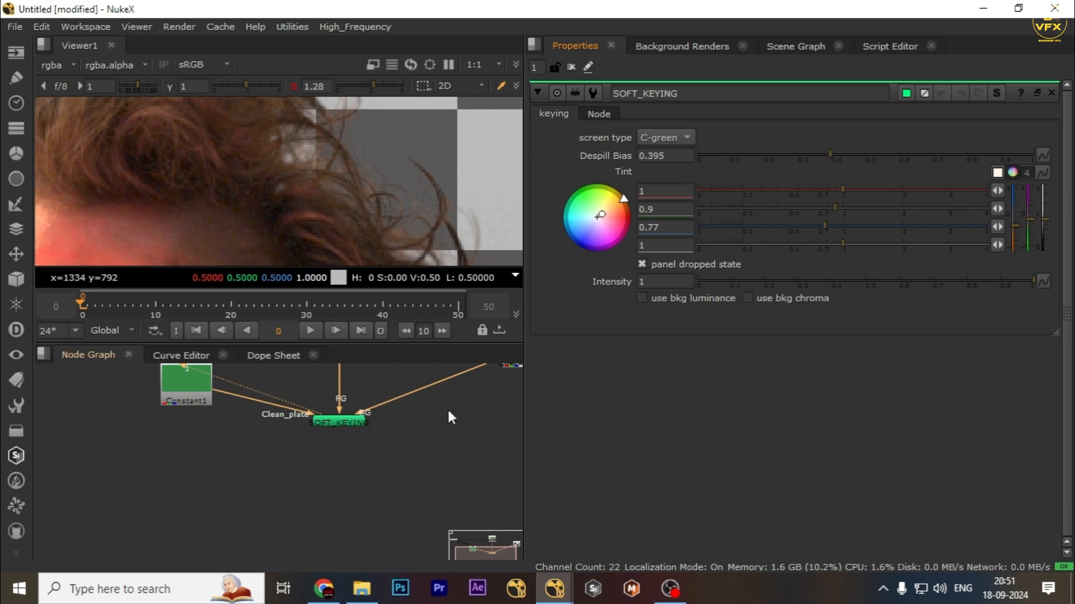
# Add a Keymix node below SOFT_KEYING in the node graph.
pyautogui.scroll(-3, 448, 417)
pyautogui.click(400, 456)
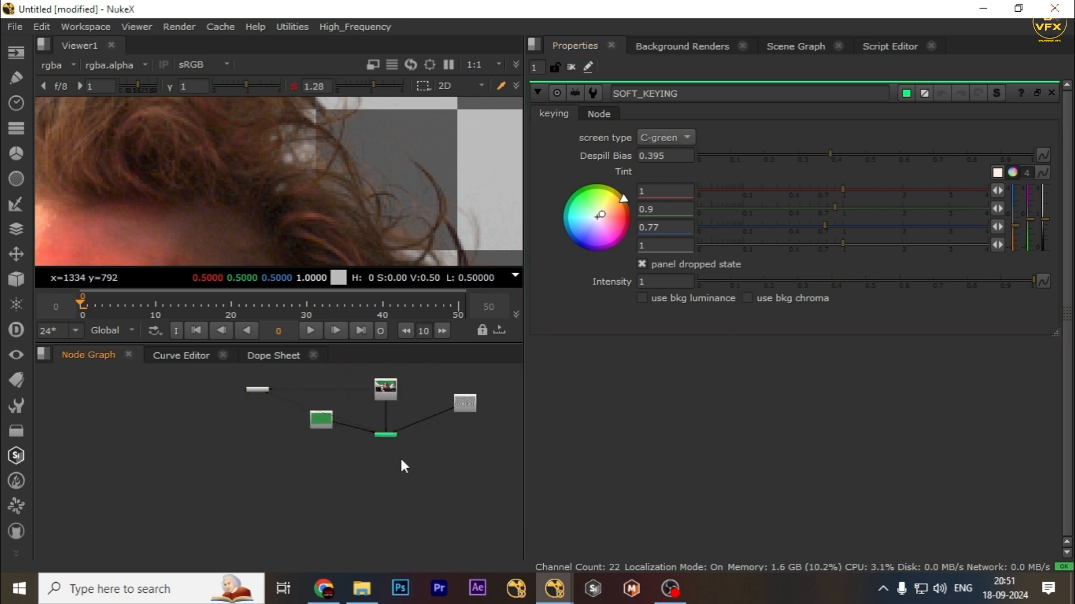
pyautogui.moveTo(429, 404); pyautogui.dragTo(368, 439, button='middle')
pyautogui.scroll(1, 368, 438)
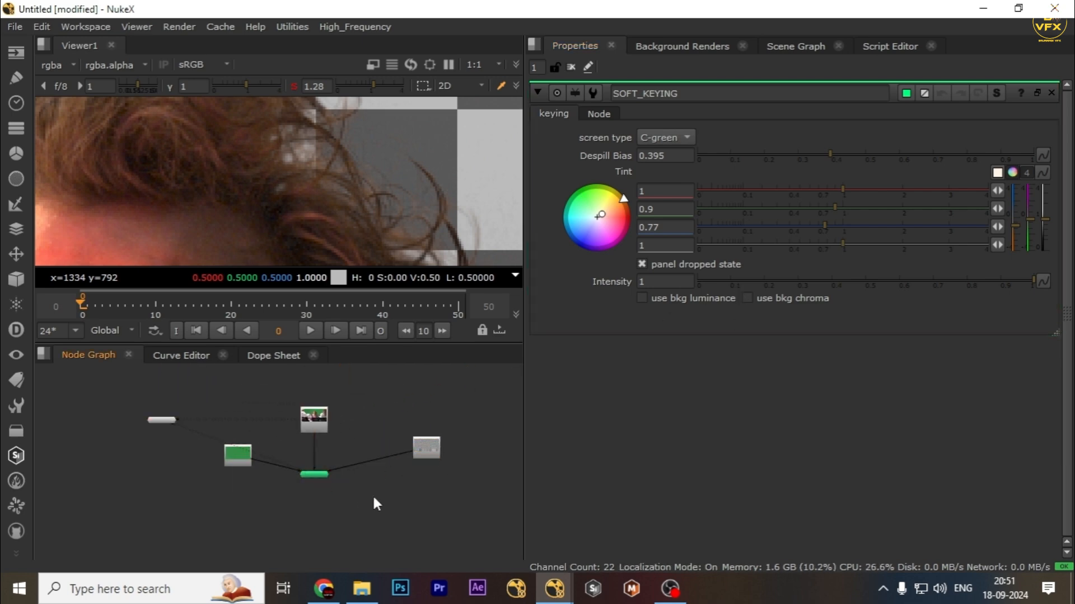
pyautogui.press('Tab')
pyautogui.write('key')
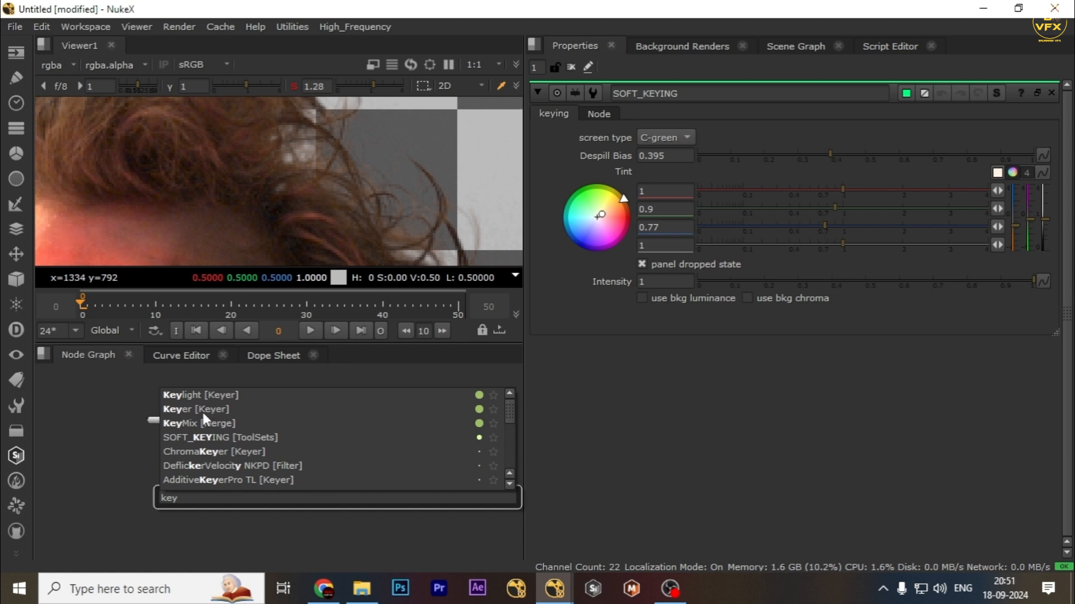
pyautogui.click(204, 420)
pyautogui.scroll(1, 342, 461)
pyautogui.click(344, 509)
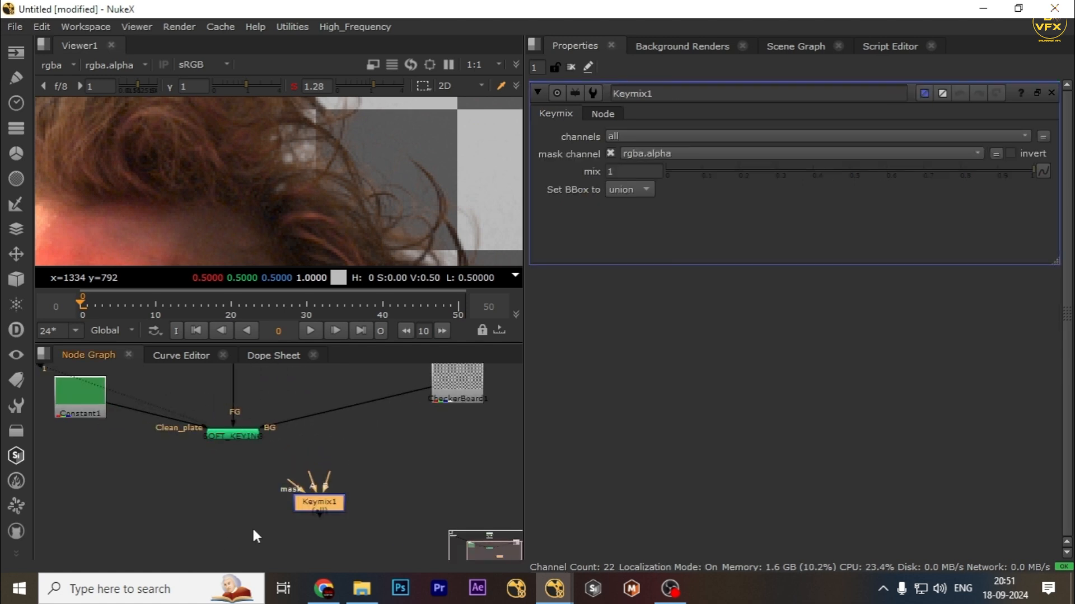
# Delete the Keymix node together with an accidentally added Roto node.
pyautogui.scroll(-1, 314, 496)
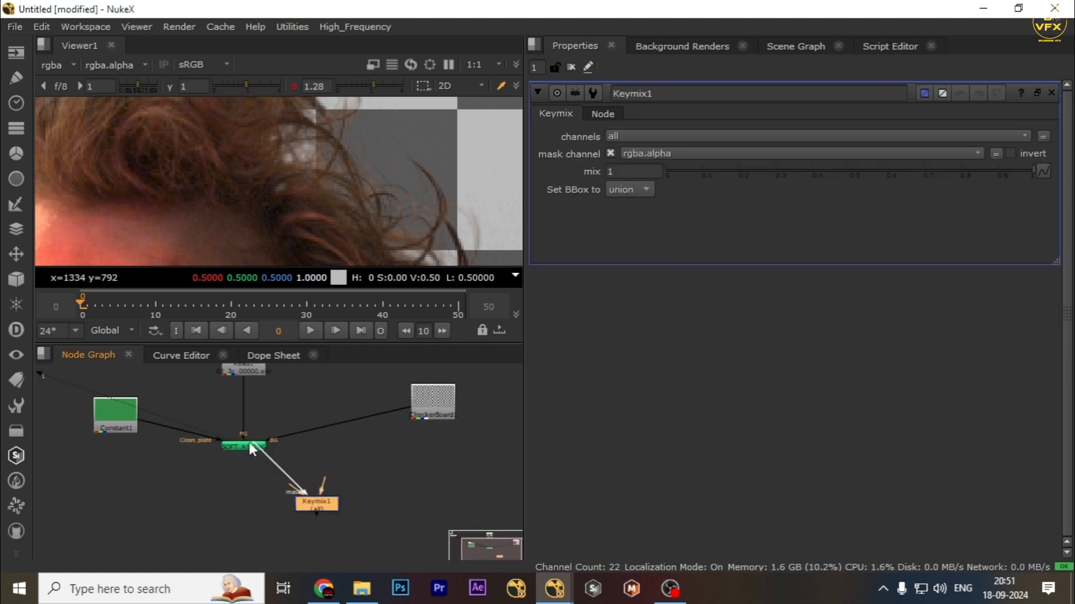
pyautogui.moveTo(250, 448); pyautogui.dragTo(249, 448)
pyautogui.moveTo(448, 401); pyautogui.dragTo(448, 401)
pyautogui.click(415, 479)
pyautogui.press('o')
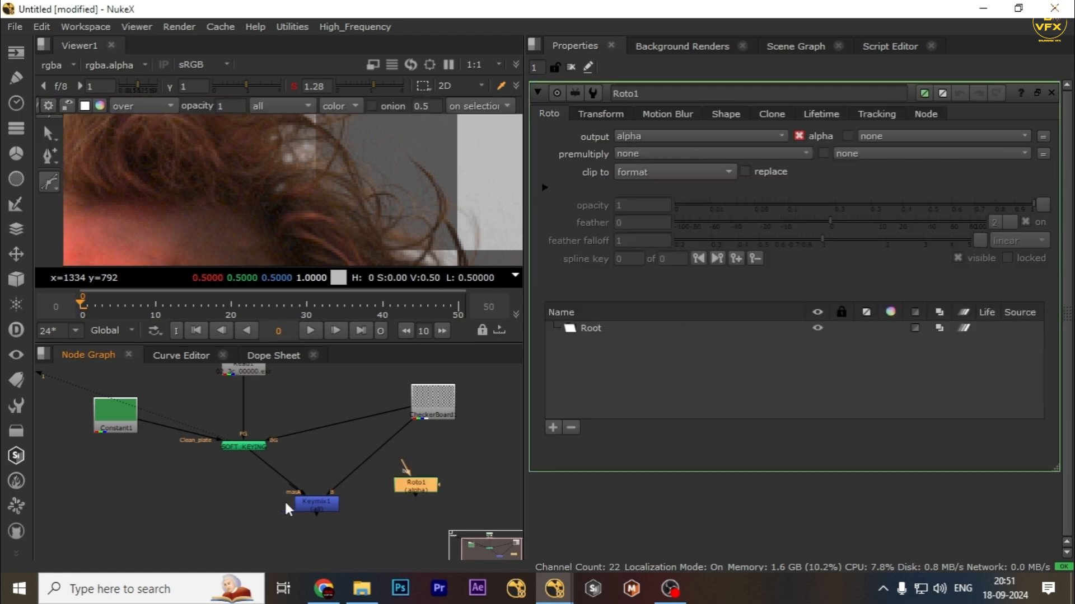
pyautogui.moveTo(288, 503); pyautogui.dragTo(223, 543)
pyautogui.press('Delete')
# Add a Keylight node to the node graph and place it near the Read plate.
pyautogui.click(240, 444)
pyautogui.press('f')
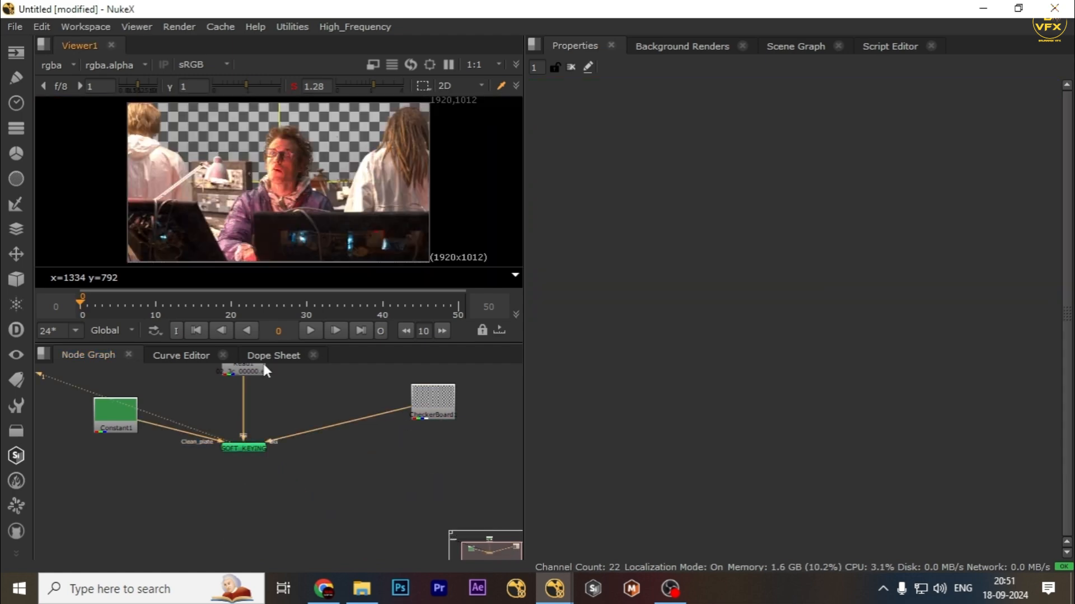
pyautogui.press('f')
pyautogui.press('Tab')
pyautogui.write('key')
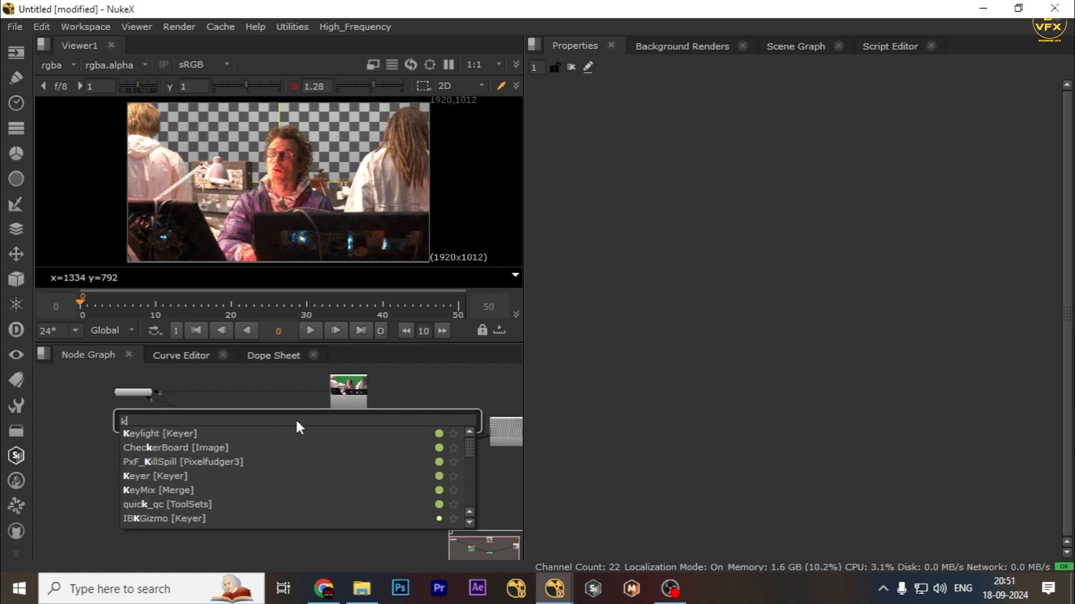
pyautogui.click(159, 434)
pyautogui.moveTo(318, 414); pyautogui.dragTo(351, 392)
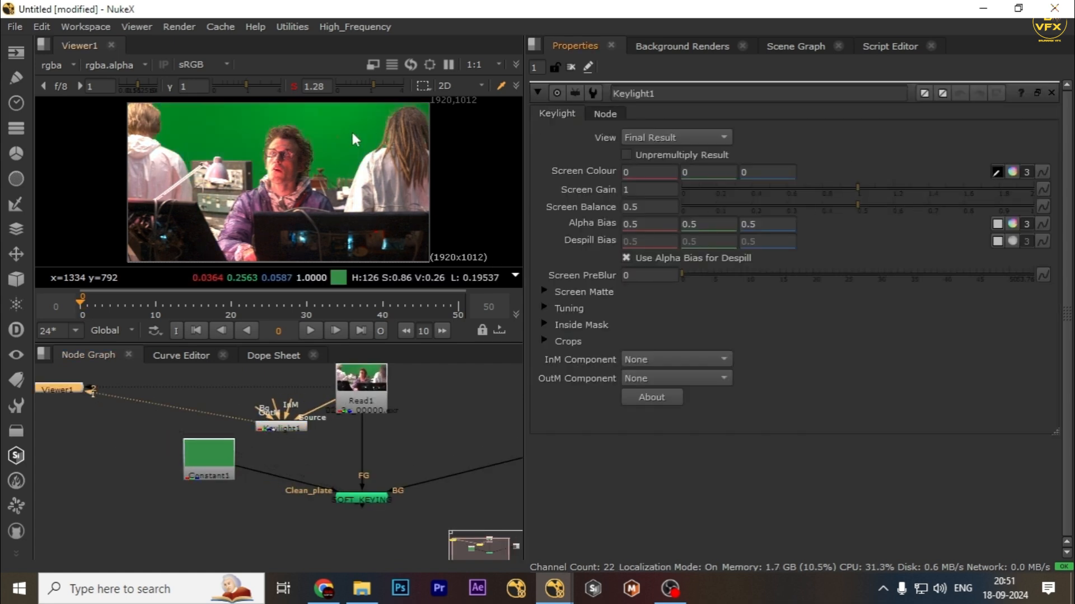
# Sample the green screen as Keylight's Screen Colour, view the alpha, and set Screen Gain to 1.17.
pyautogui.keyDown('ctrl'); pyautogui.click(353, 137); pyautogui.keyUp('ctrl')
pyautogui.press('a')
pyautogui.moveTo(865, 190); pyautogui.dragTo(887, 187)
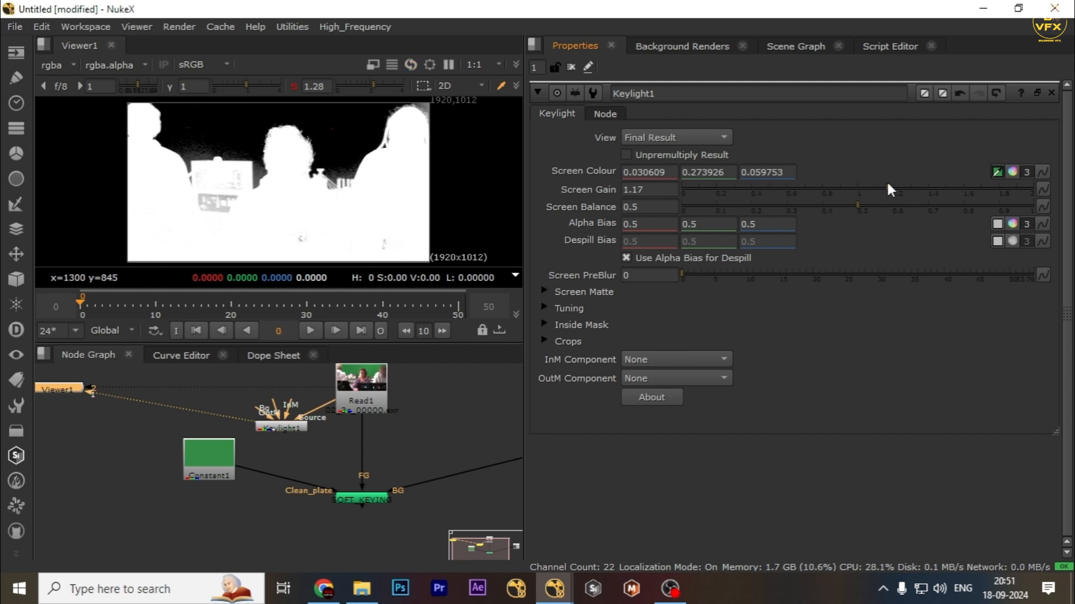
# Move the Keylight node down and merge its output over the SOFT_KEYING result with a Merge node.
pyautogui.scroll(-3, 306, 452)
pyautogui.moveTo(297, 441); pyautogui.dragTo(270, 508)
pyautogui.scroll(4, 309, 139)
pyautogui.press('a')
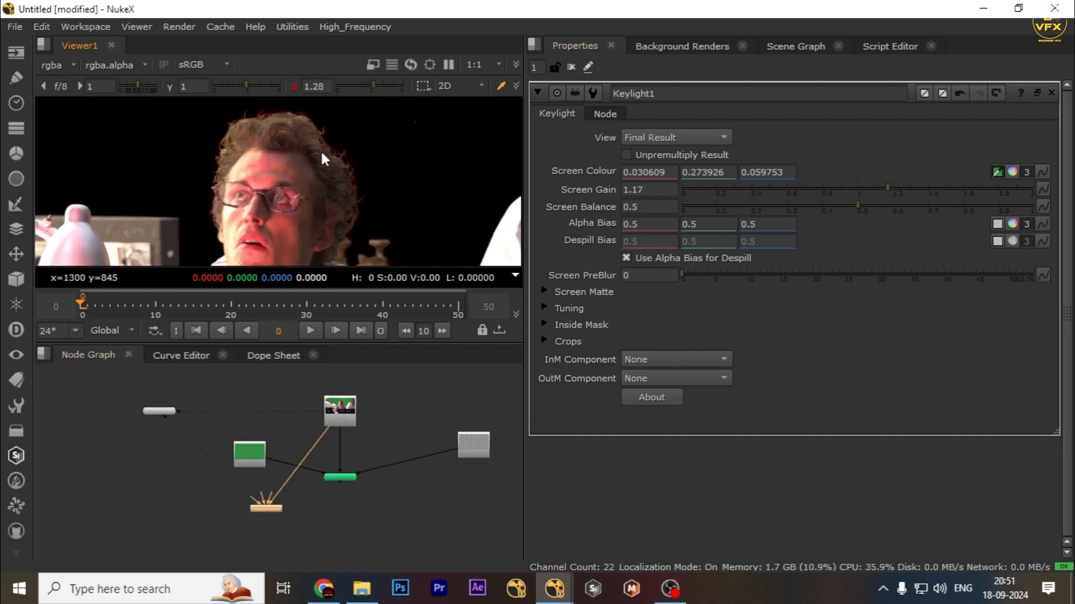
pyautogui.scroll(5, 264, 154)
pyautogui.moveTo(287, 493); pyautogui.dragTo(309, 420, button='middle')
pyautogui.scroll(2, 310, 419)
pyautogui.moveTo(289, 440); pyautogui.dragTo(242, 464)
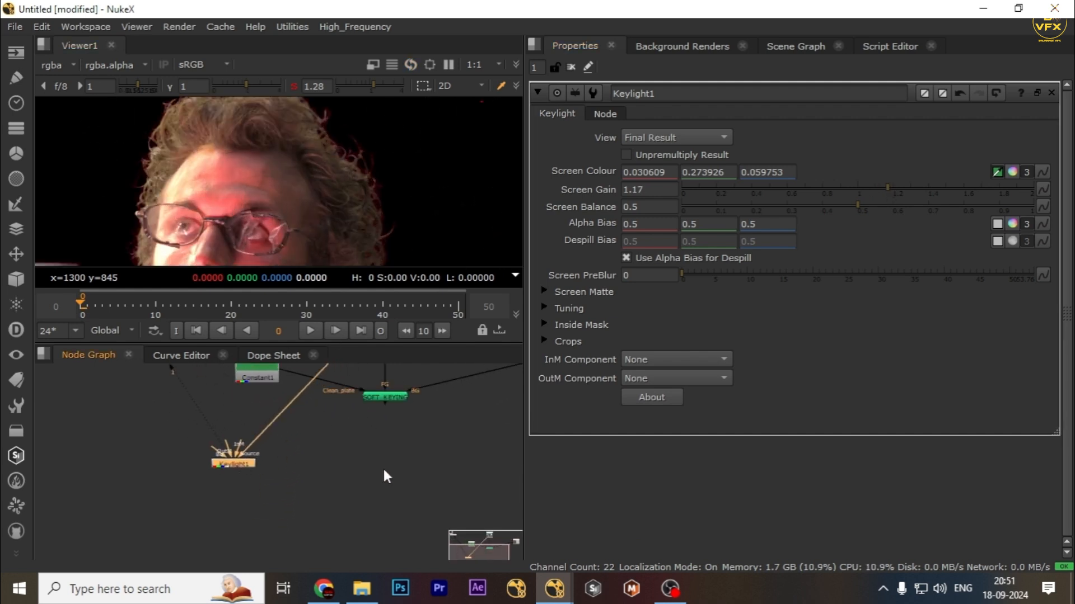
pyautogui.press('m')
pyautogui.moveTo(365, 407); pyautogui.dragTo(365, 403)
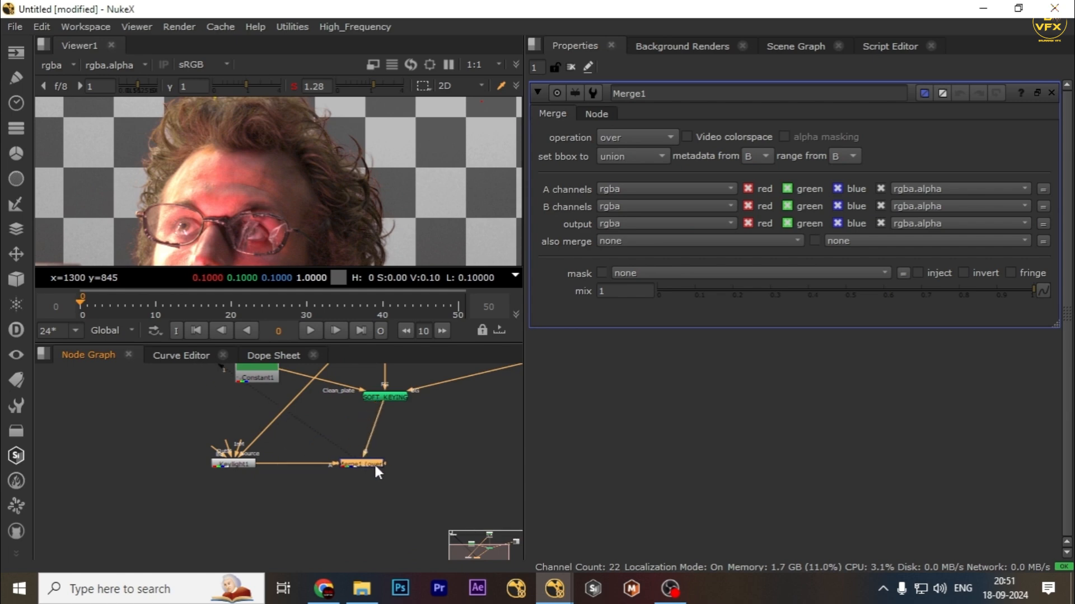
# Set Keylight's Clip Black to 0.44 in the Screen Matte section.
pyautogui.click(371, 472)
pyautogui.press('f')
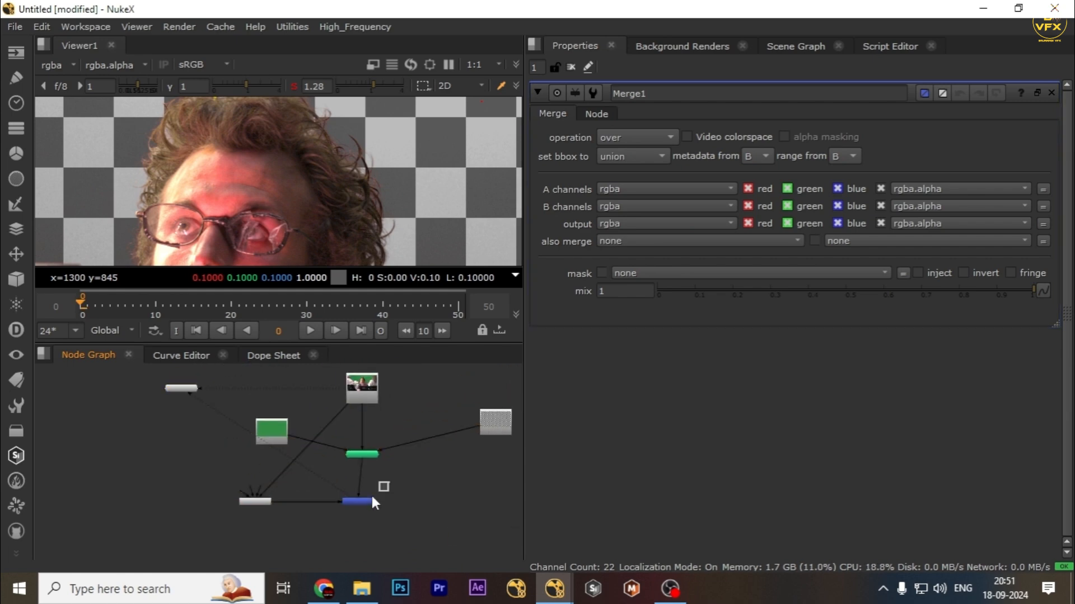
pyautogui.click(369, 501)
pyautogui.scroll(5, 347, 218)
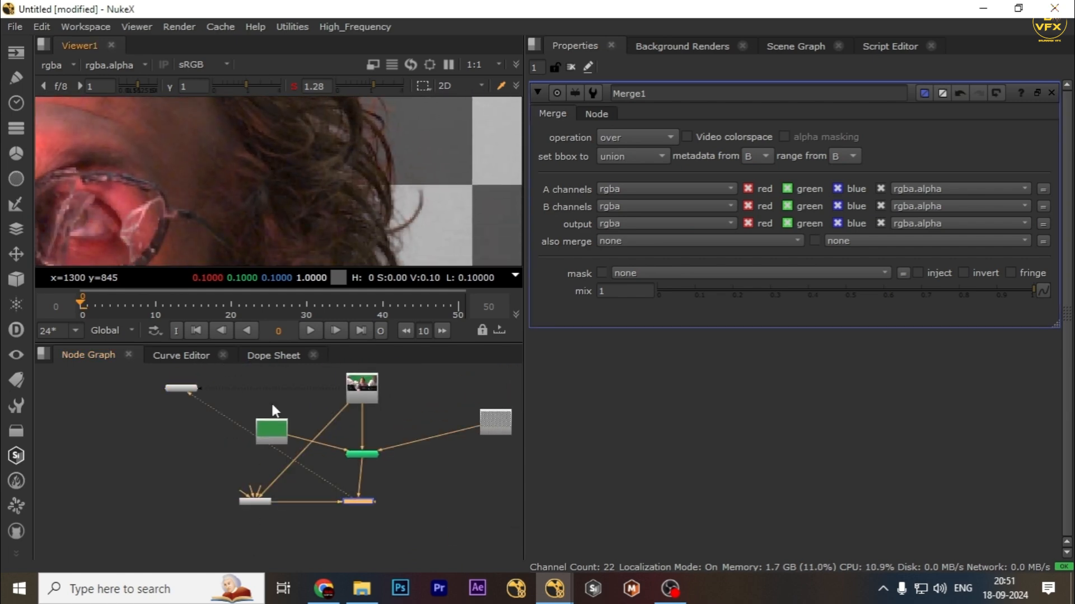
pyautogui.click(248, 502)
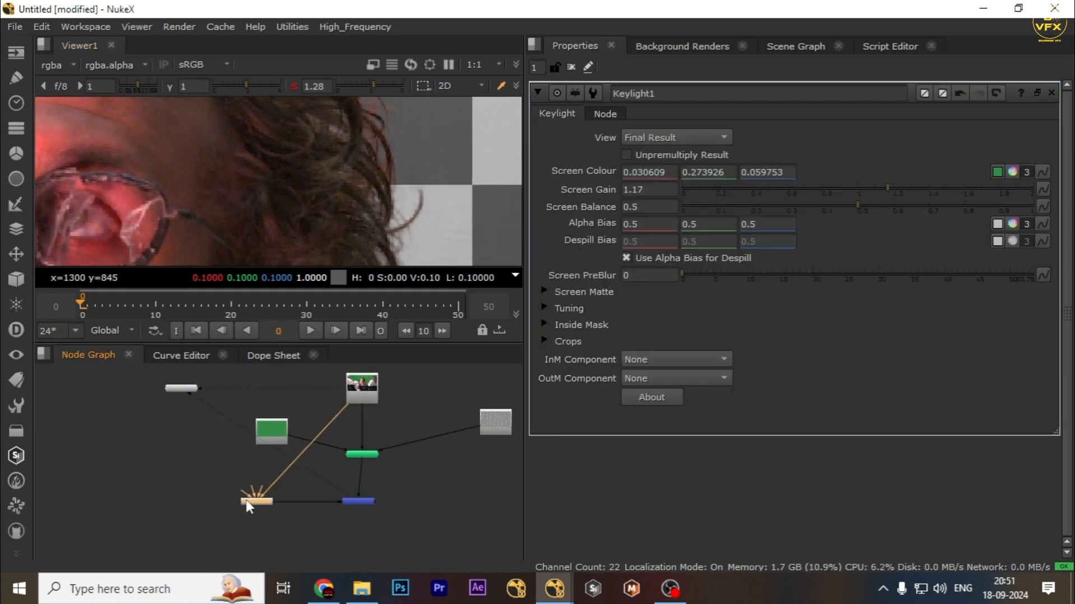
pyautogui.click(543, 291)
pyautogui.moveTo(738, 307); pyautogui.dragTo(845, 311)
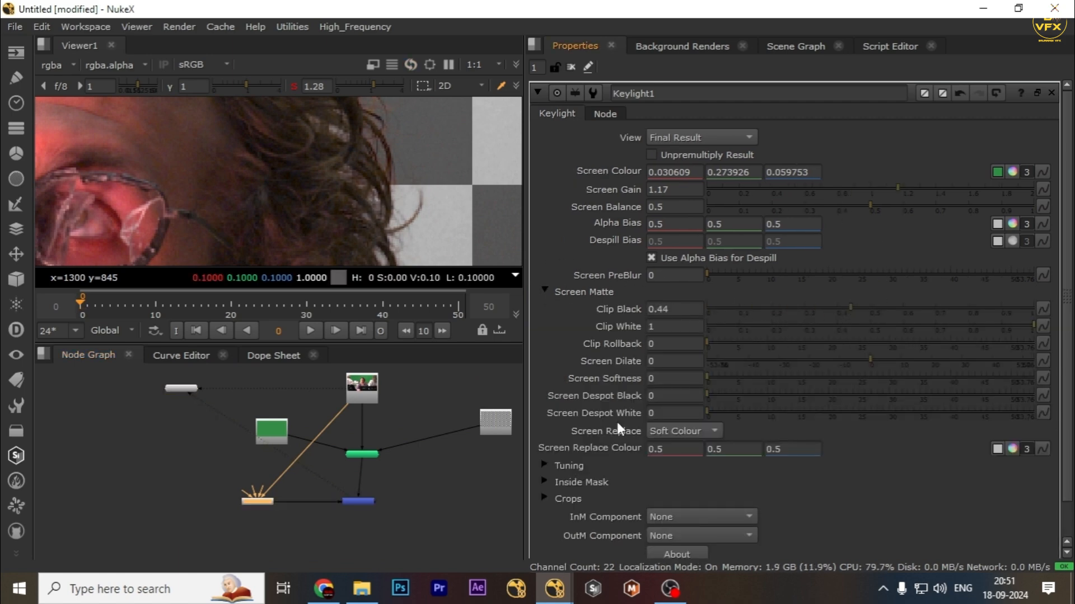
# Inspect the merged Keylight composite against the SOFT_KEYING result in a maximized viewer.
pyautogui.press('space')
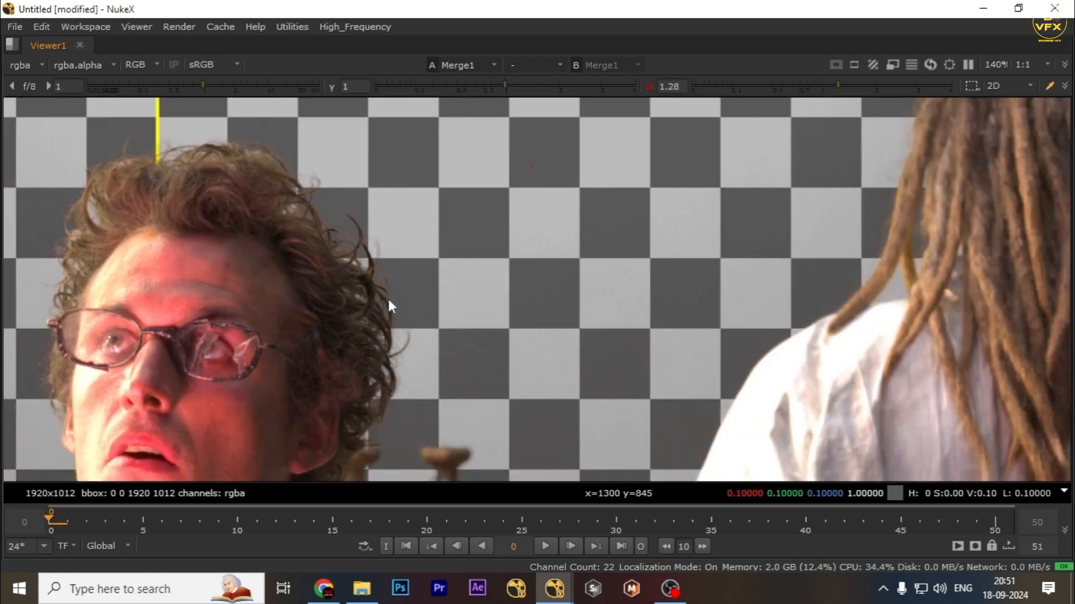
pyautogui.scroll(-3, 383, 200)
pyautogui.press('space')
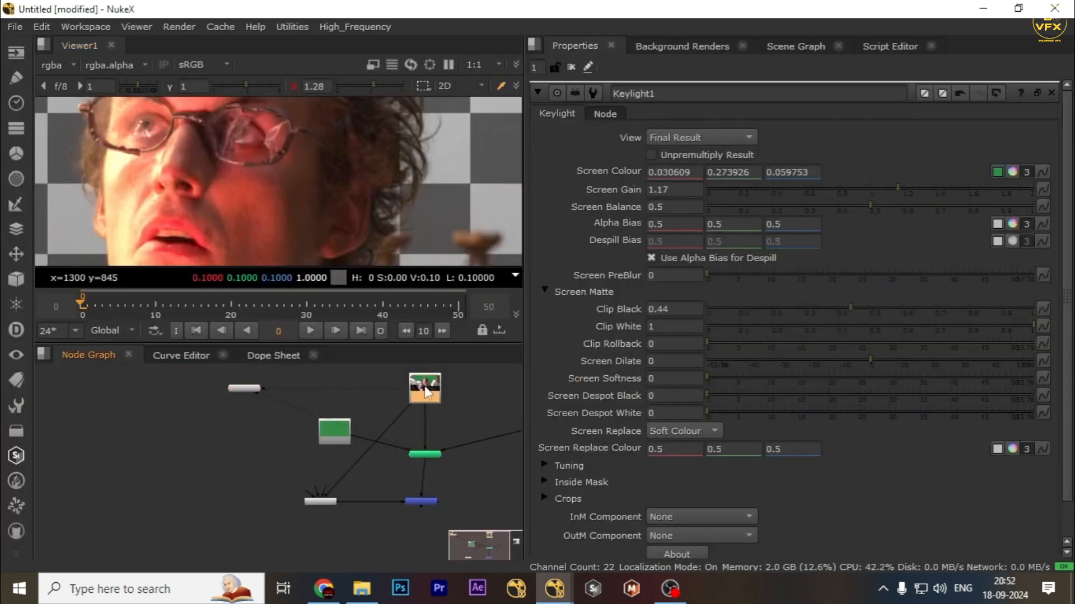
pyautogui.press('1')
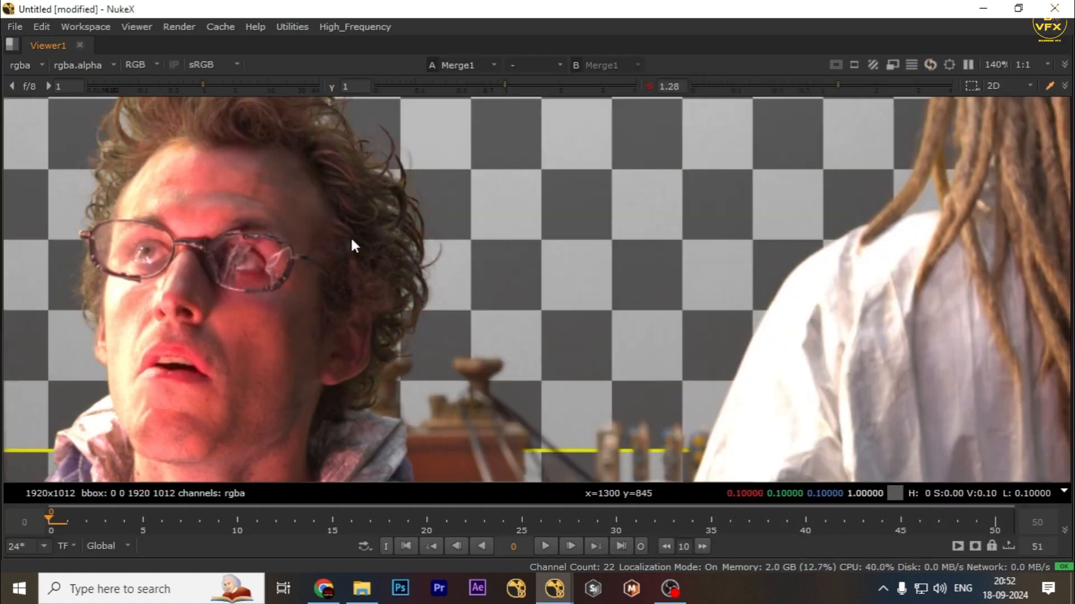
pyautogui.scroll(-2, 351, 236)
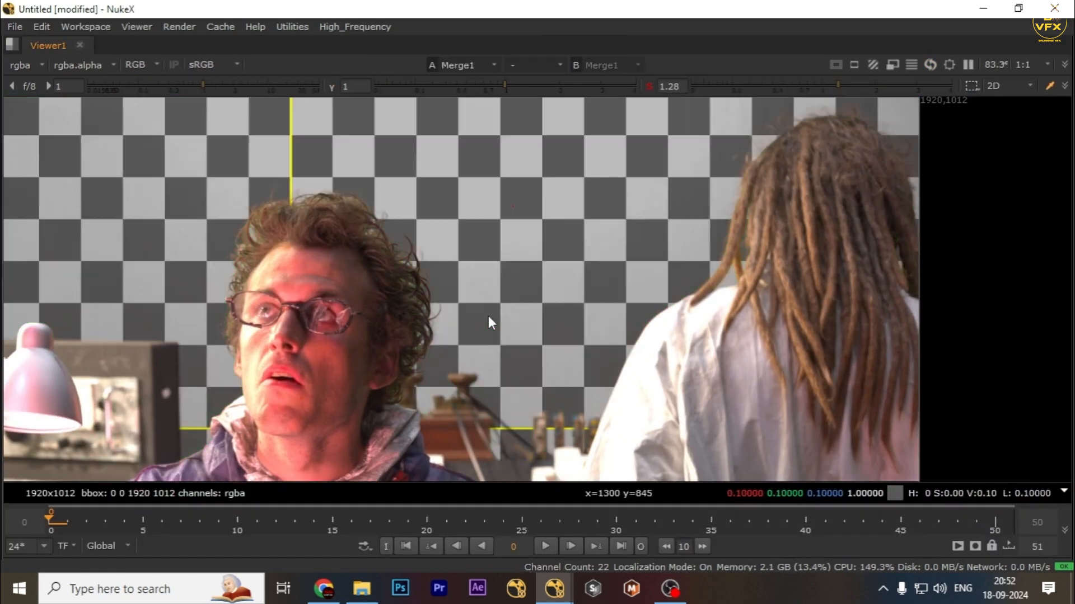
pyautogui.scroll(3, 572, 270)
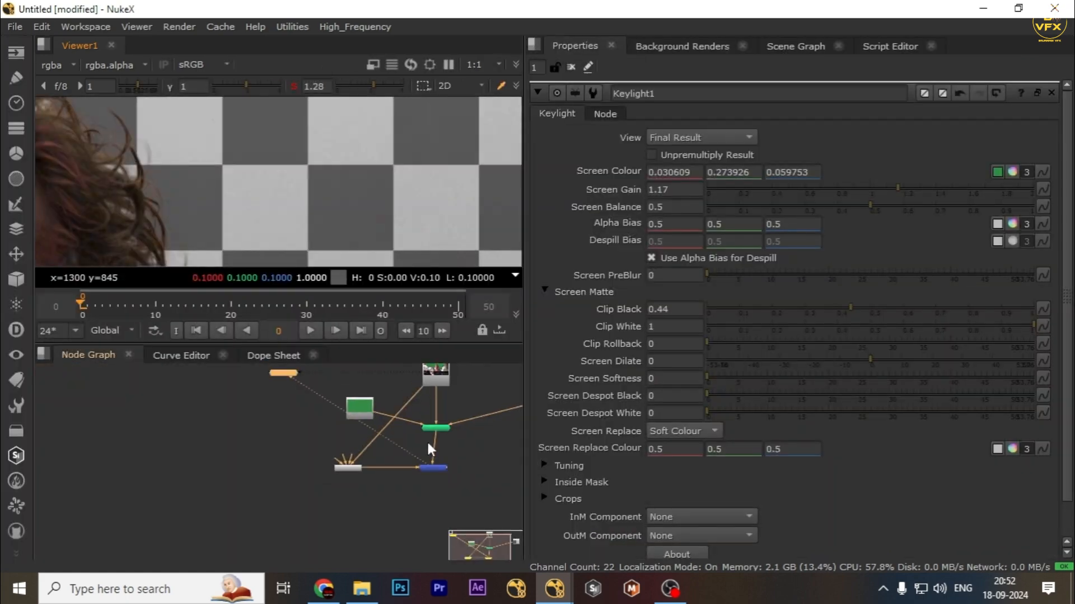
pyautogui.scroll(2, 457, 418)
pyautogui.moveTo(434, 466)
pyautogui.mouseDown(button='middle')
pyautogui.moveTo(457, 418)
pyautogui.moveTo(427, 472)
pyautogui.mouseUp(button='middle')
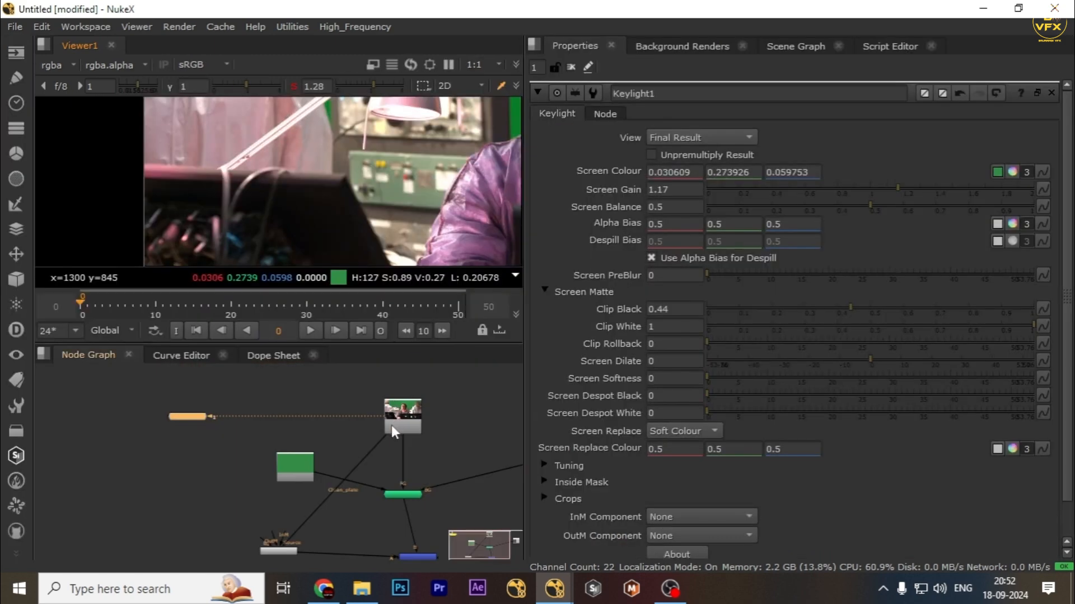
pyautogui.scroll(3, 426, 435)
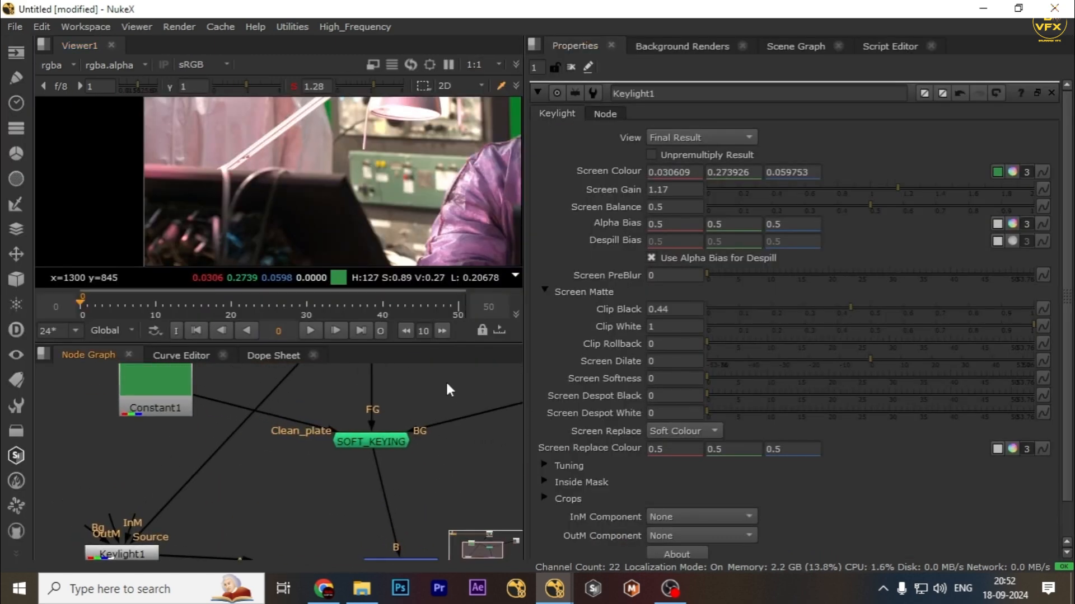
# Open SOFT_KEYING's settings and set Despill Bias to 0.4 and the tint red and green to 0.9 and 0.86.
pyautogui.moveTo(445, 382); pyautogui.dragTo(299, 475)
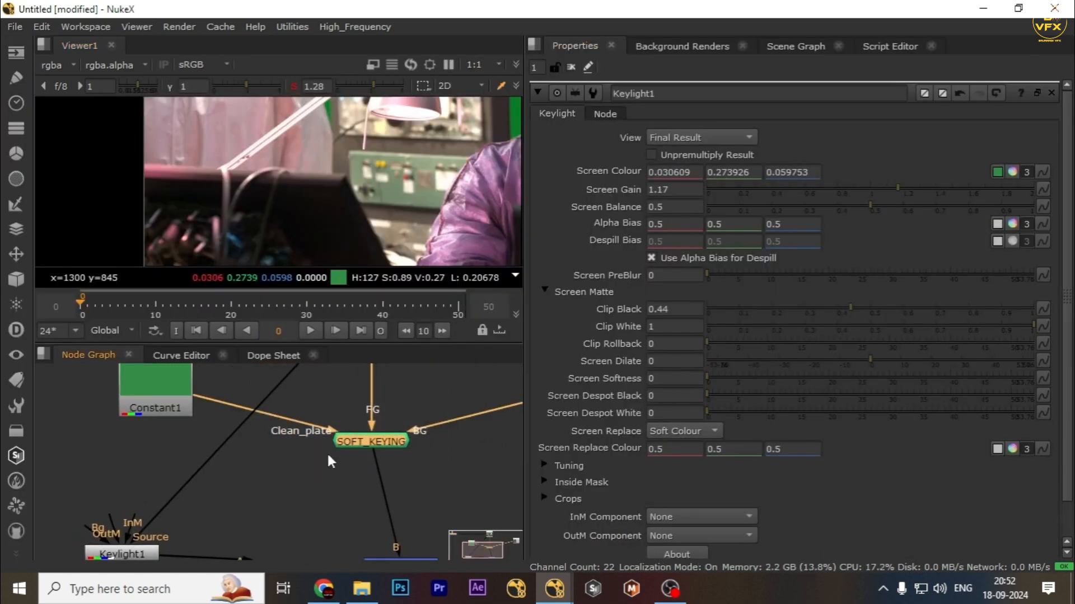
pyautogui.scroll(-1, 333, 452)
pyautogui.doubleClick(359, 442)
pyautogui.press('1')
pyautogui.moveTo(377, 445); pyautogui.dragTo(278, 473, button='middle')
pyautogui.scroll(-3, 303, 463)
pyautogui.scroll(-2, 390, 110)
pyautogui.moveTo(486, 134); pyautogui.dragTo(347, 204, button='middle')
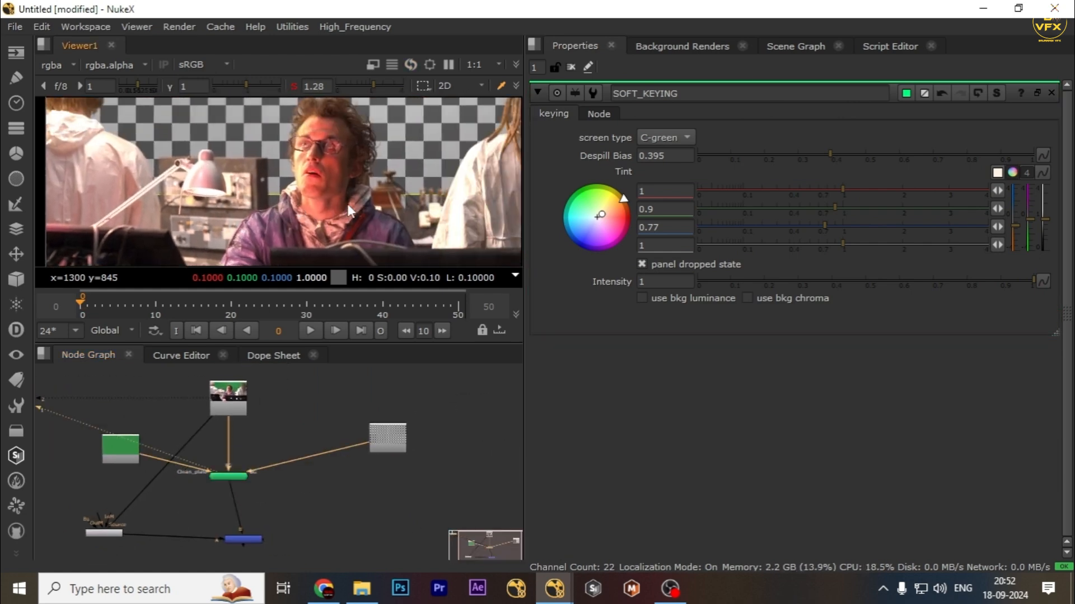
pyautogui.scroll(3, 232, 466)
pyautogui.click(232, 480)
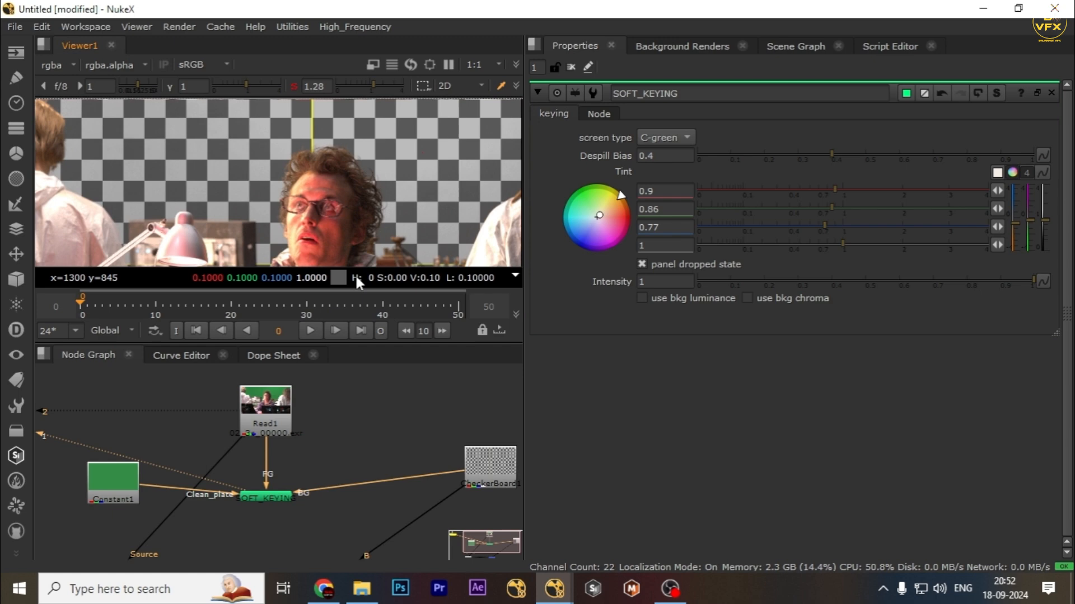
pyautogui.moveTo(403, 436); pyautogui.dragTo(360, 415, button='middle')
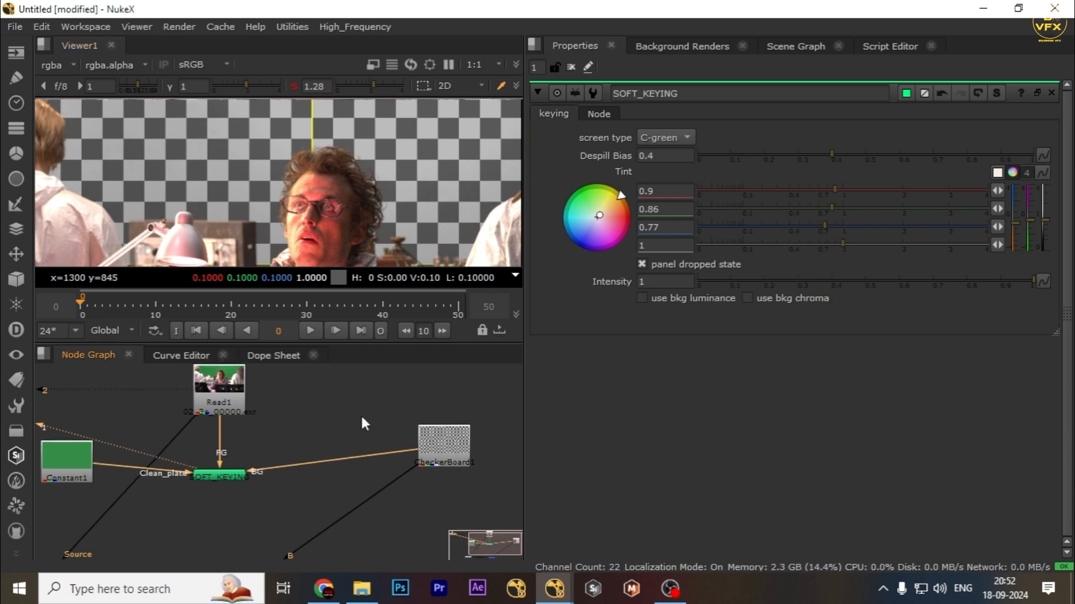
# Assign viewer input 1 to SOFT_KEYING and viewer input 2 to the CheckerBoard node.
pyautogui.moveTo(396, 456); pyautogui.dragTo(349, 433, button='middle')
pyautogui.moveTo(307, 390); pyautogui.dragTo(419, 447)
pyautogui.press('1')
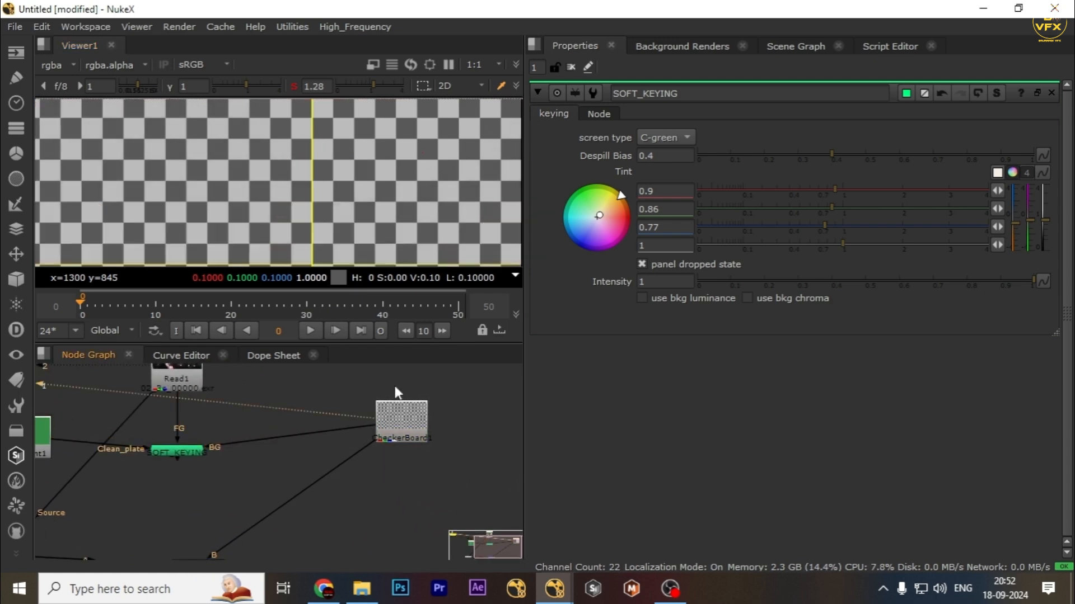
pyautogui.moveTo(216, 427); pyautogui.dragTo(168, 479)
pyautogui.press('1')
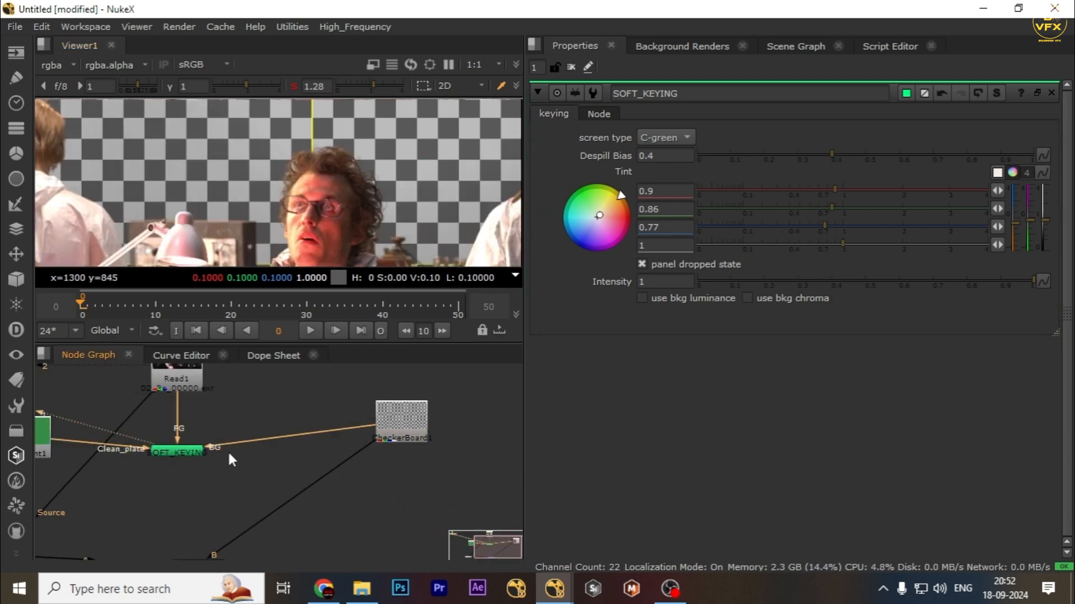
pyautogui.click(396, 442)
pyautogui.press('2')
# Compare the SOFT_KEYING output with the checkerboard background in a maximized viewer by switching viewer inputs.
pyautogui.press('space')
pyautogui.moveTo(294, 296); pyautogui.dragTo(413, 204, button='middle')
pyautogui.press('space')
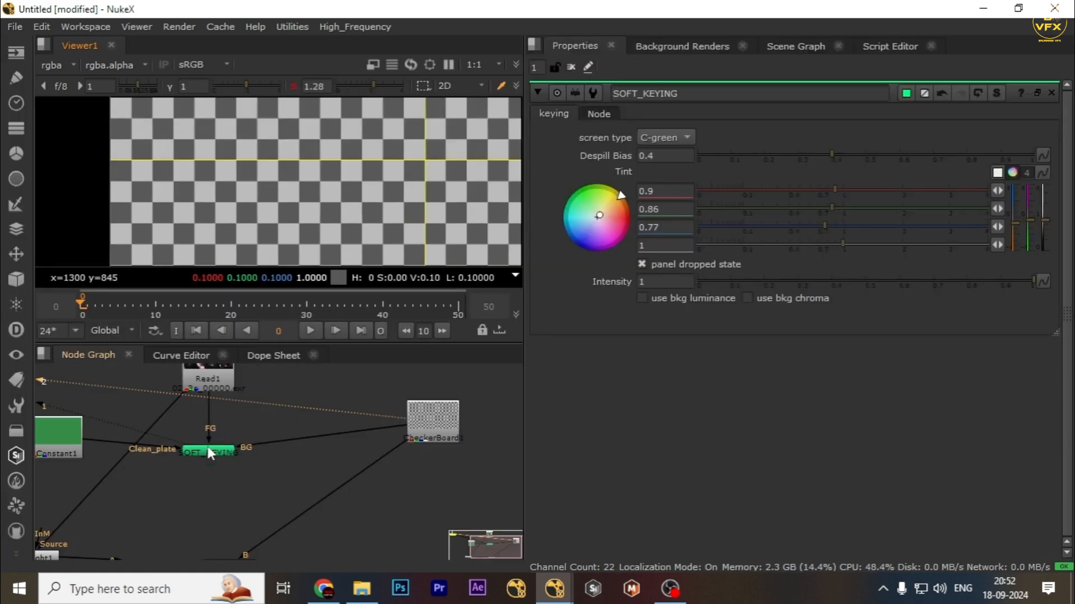
pyautogui.moveTo(263, 428); pyautogui.dragTo(150, 478)
pyautogui.press('1')
pyautogui.press('space')
pyautogui.press('2')
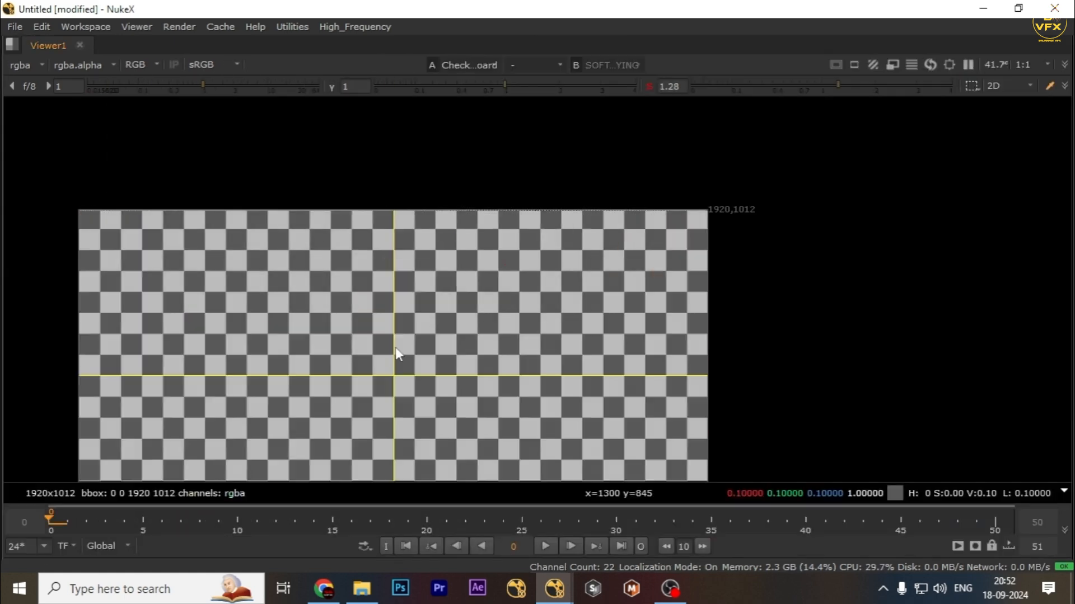
pyautogui.press('1')
pyautogui.scroll(3, 332, 200)
pyautogui.press('2')
pyautogui.press('1')
pyautogui.press('2')
pyautogui.press('1')
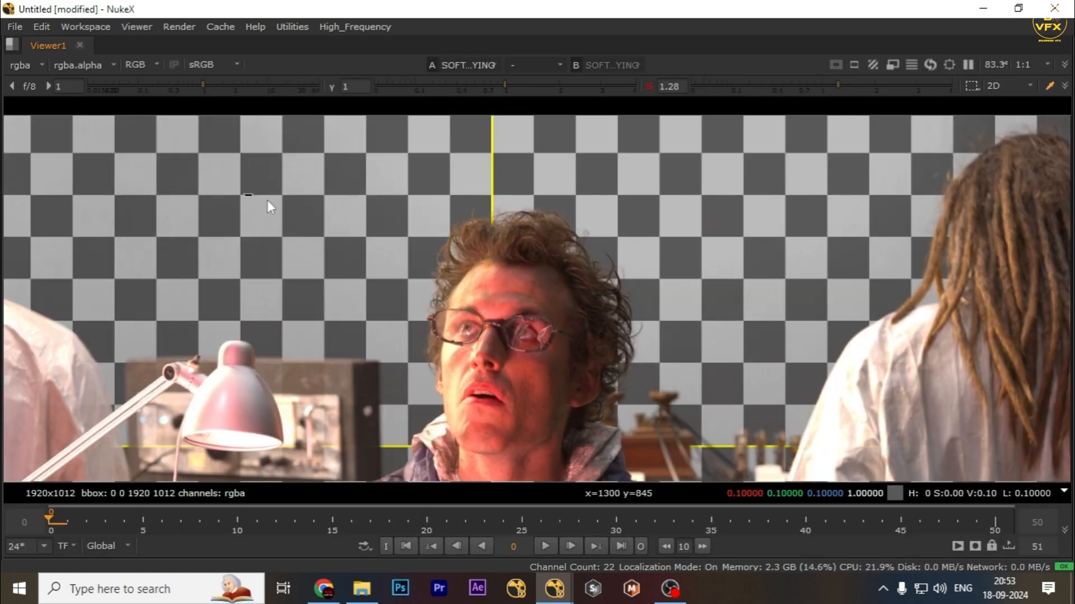
pyautogui.press('space')
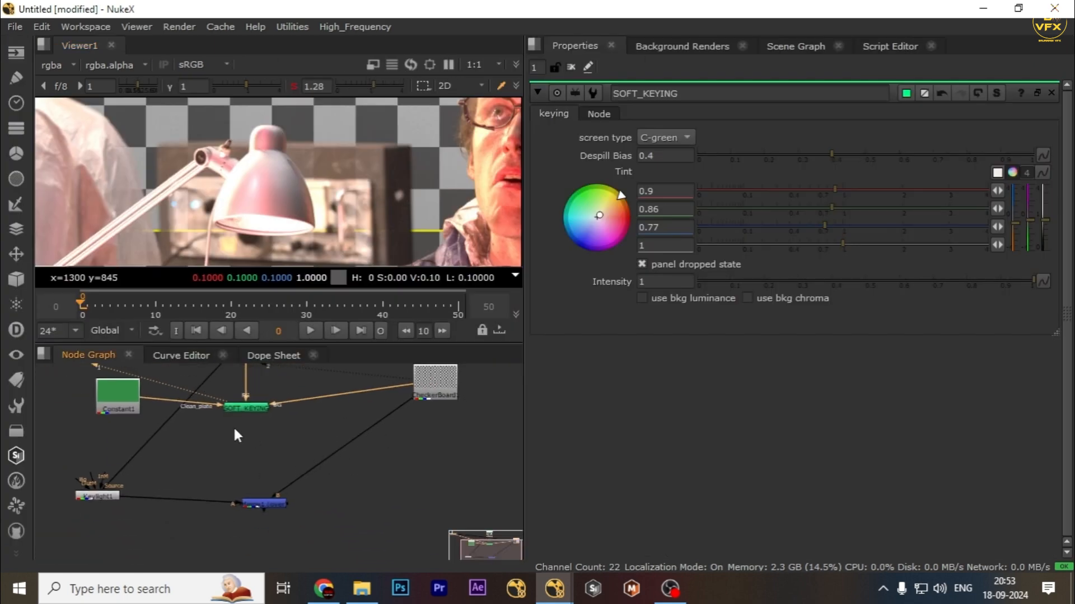
# Move the Merge node lower in the node graph and review the composite in a maximized viewer.
pyautogui.moveTo(232, 427); pyautogui.dragTo(437, 469)
pyautogui.scroll(-1, 273, 459)
pyautogui.moveTo(273, 459)
pyautogui.mouseDown(button='middle')
pyautogui.moveTo(258, 469)
pyautogui.moveTo(267, 476)
pyautogui.mouseUp(button='middle')
pyautogui.moveTo(280, 461); pyautogui.dragTo(399, 505)
pyautogui.scroll(2, 395, 460)
pyautogui.press('space')
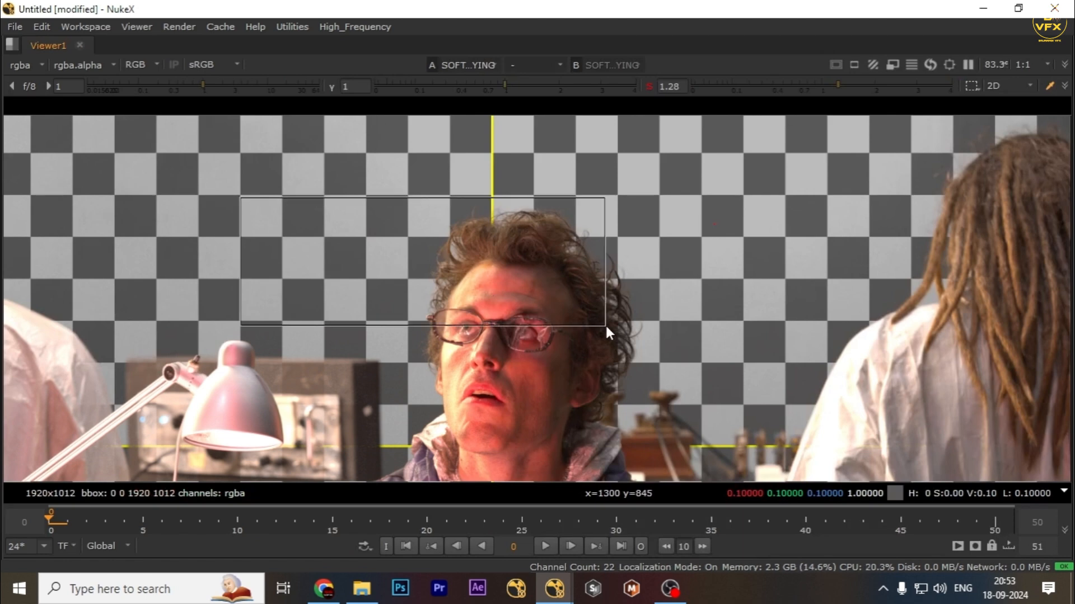
pyautogui.press('space')
# Try adding a Grade node below SOFT_KEYING with gain 1.22, then delete it.
pyautogui.click(233, 425)
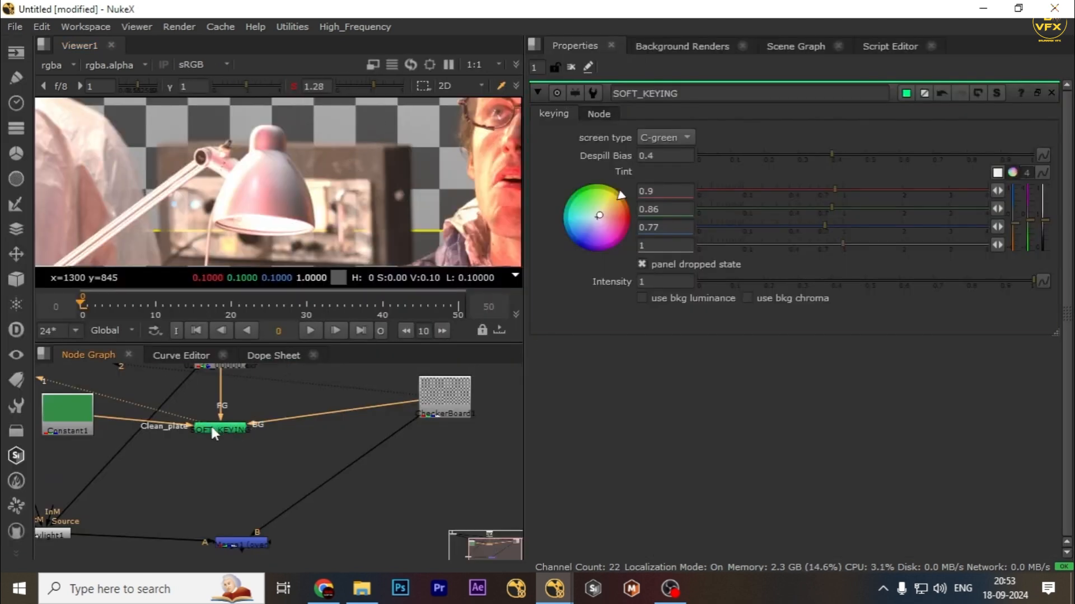
pyautogui.press('g')
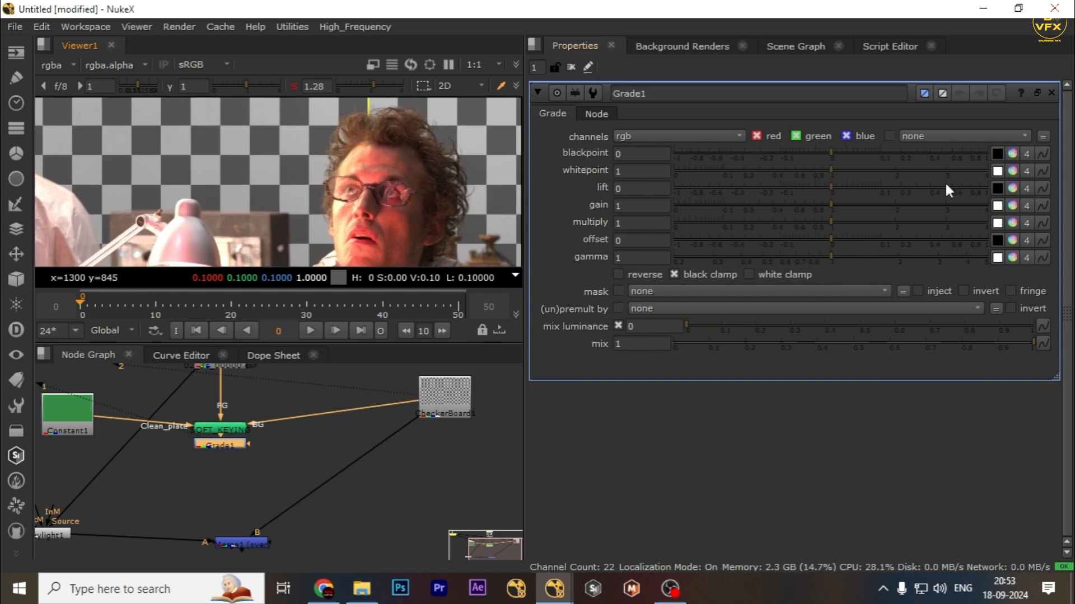
pyautogui.moveTo(841, 207); pyautogui.dragTo(845, 207)
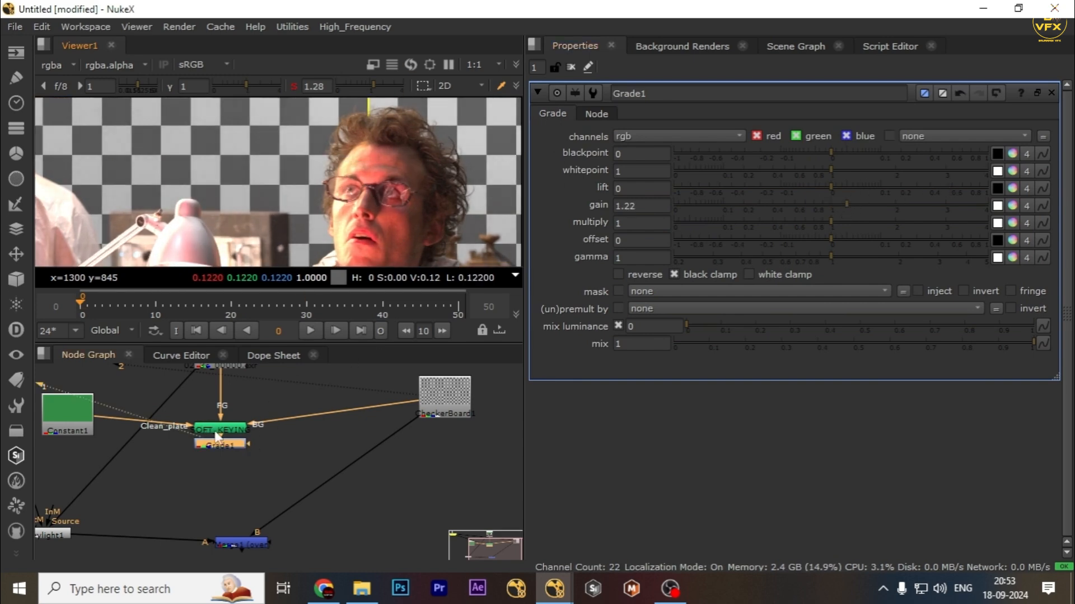
pyautogui.press('Delete')
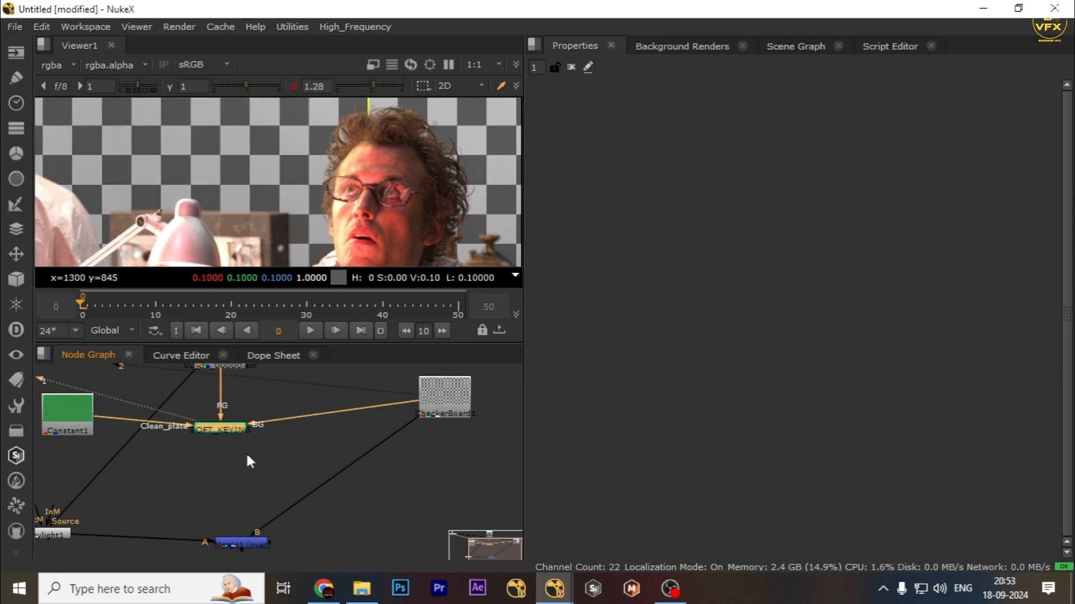
# Compare the original Read1 footage with the SOFT_KEYING output around the hair edges in a maximized, zoomed viewer.
pyautogui.click(230, 428)
pyautogui.moveTo(279, 400); pyautogui.dragTo(310, 443, button='middle')
pyautogui.click(310, 444)
pyautogui.doubleClick(243, 472)
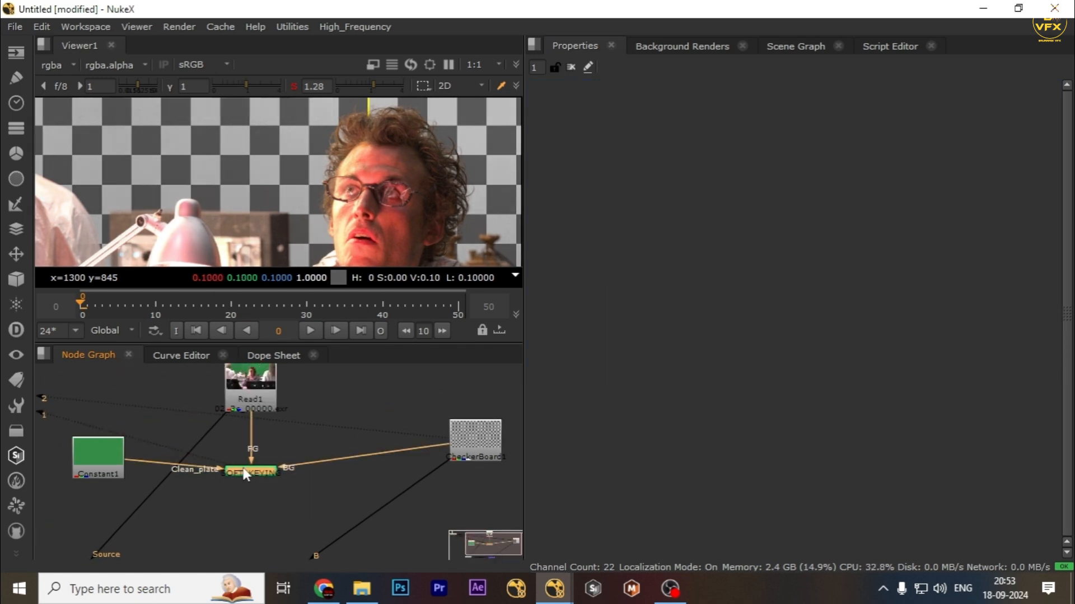
pyautogui.press('space')
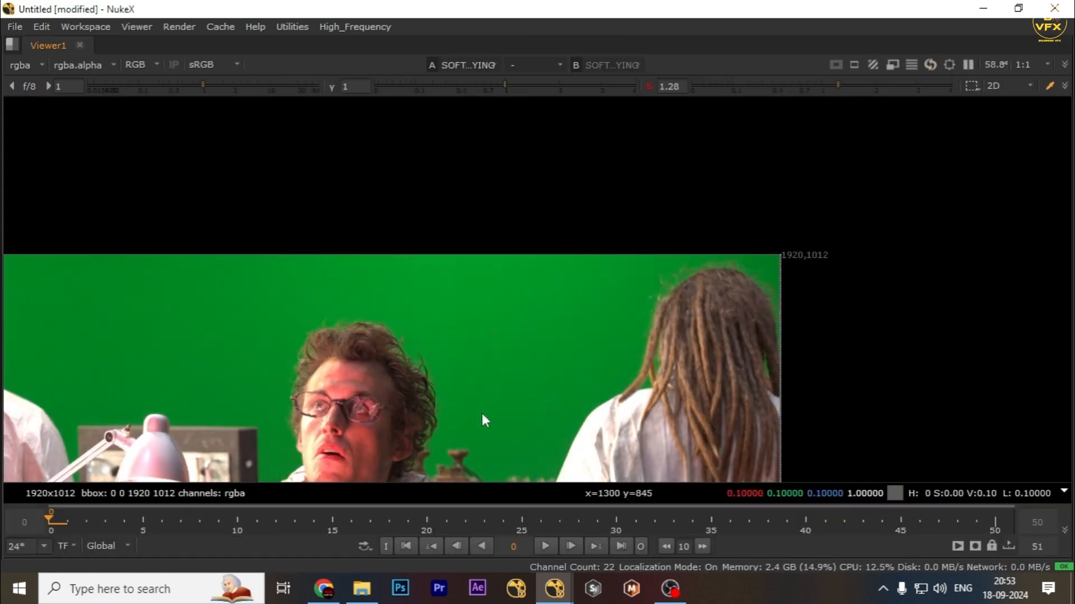
pyautogui.scroll(4, 438, 314)
pyautogui.press('1')
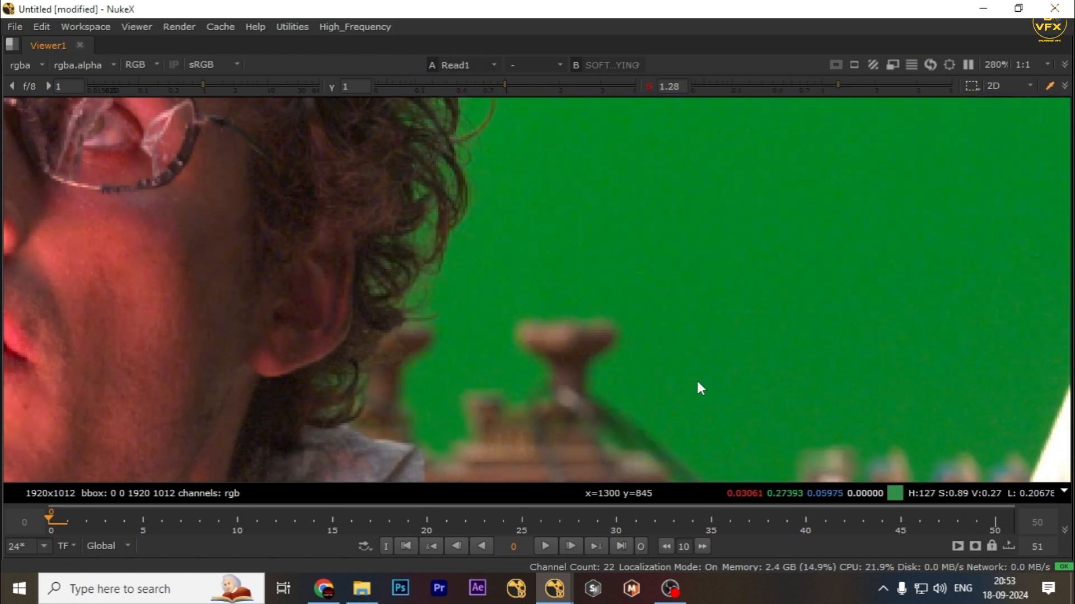
pyautogui.scroll(-1, 697, 381)
pyautogui.moveTo(979, 420); pyautogui.dragTo(505, 383, button='middle')
pyautogui.press('2')
pyautogui.moveTo(694, 112); pyautogui.dragTo(402, 330, button='middle')
pyautogui.moveTo(594, 291); pyautogui.dragTo(558, 401, button='middle')
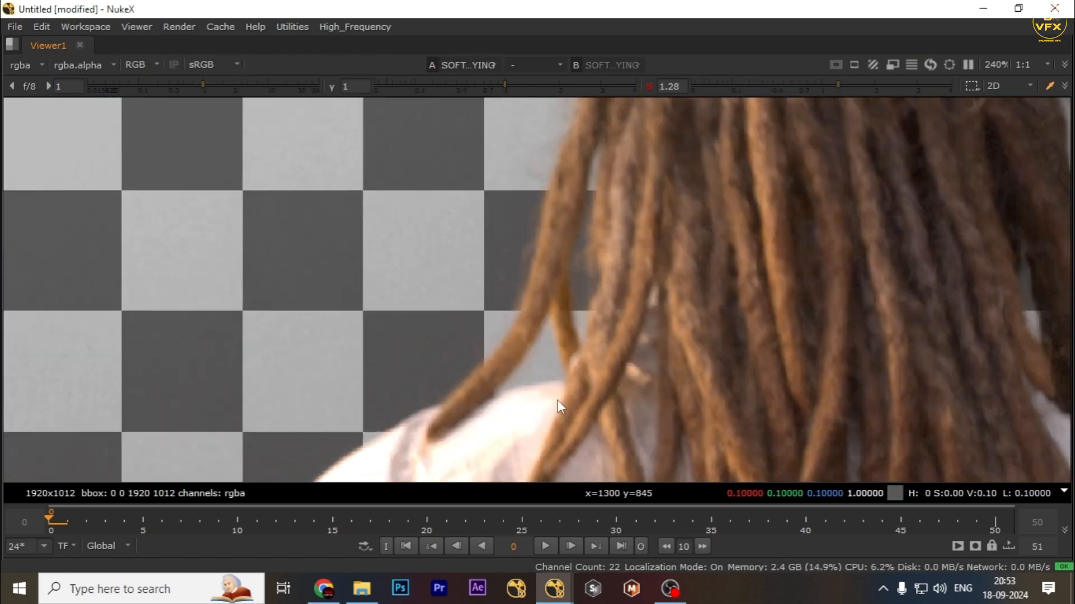
pyautogui.press('1')
pyautogui.moveTo(589, 196); pyautogui.dragTo(498, 453, button='middle')
pyautogui.press('2')
pyautogui.moveTo(717, 201); pyautogui.dragTo(488, 220, button='middle')
pyautogui.press('1')
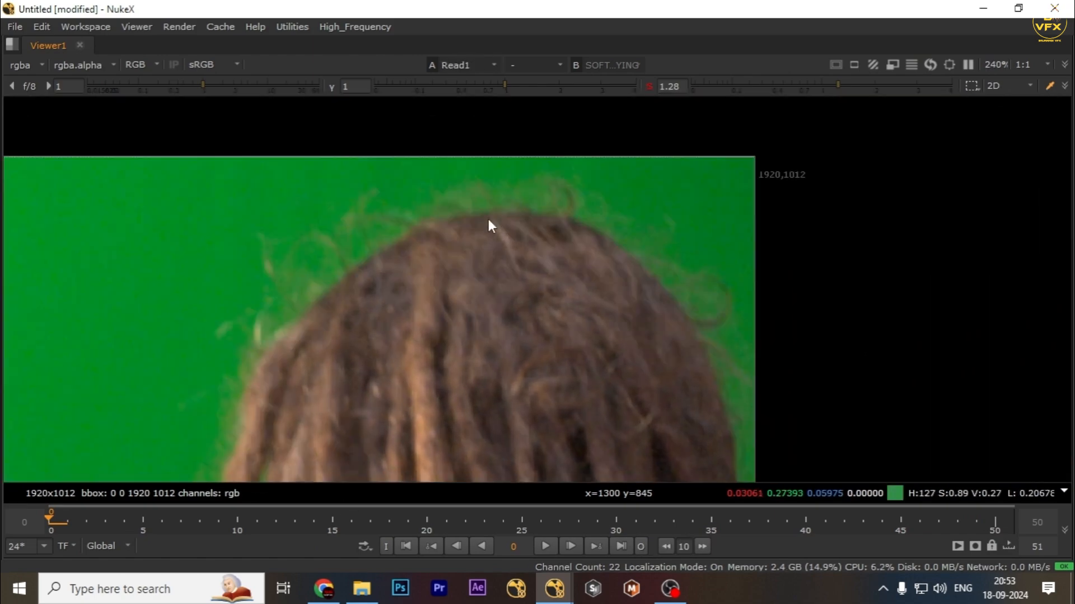
pyautogui.press('2')
# Extract the SOFT_KEYING node from the node tree and isolate it in the node graph.
pyautogui.scroll(-4, 130, 314)
pyautogui.press('space')
pyautogui.hotkey('ctrl', 'shift', 'x')
pyautogui.scroll(-2, 271, 495)
pyautogui.moveTo(348, 475); pyautogui.dragTo(188, 470, button='middle')
pyautogui.moveTo(187, 444); pyautogui.dragTo(373, 480)
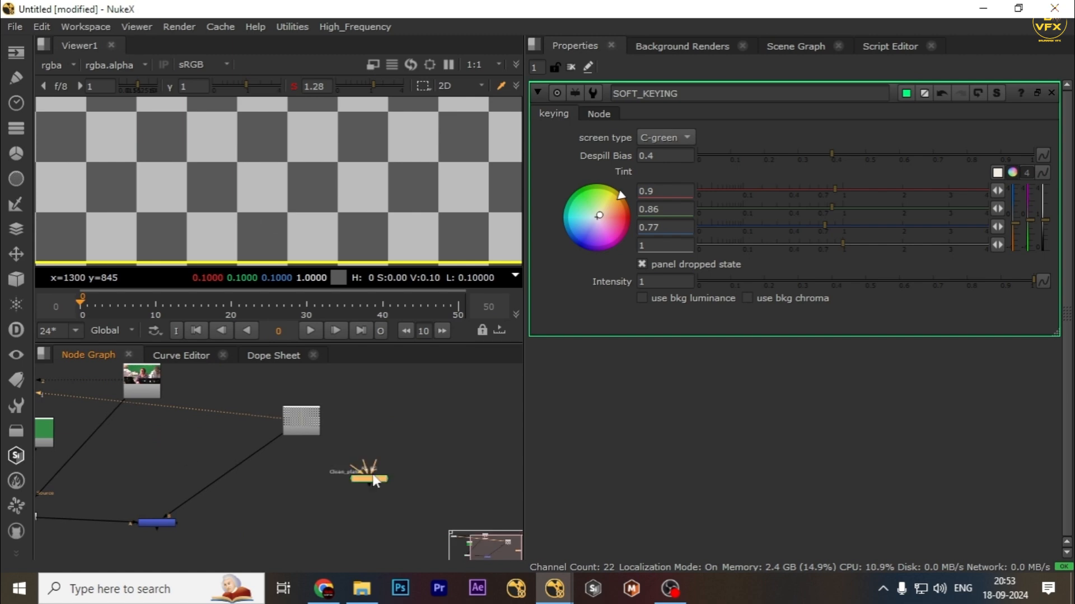
pyautogui.scroll(4, 403, 473)
pyautogui.click(379, 448)
pyautogui.click(307, 489)
pyautogui.scroll(3, 315, 488)
pyautogui.moveTo(302, 485); pyautogui.dragTo(399, 483)
pyautogui.click(181, 416)
pyautogui.moveTo(247, 433); pyautogui.dragTo(482, 495)
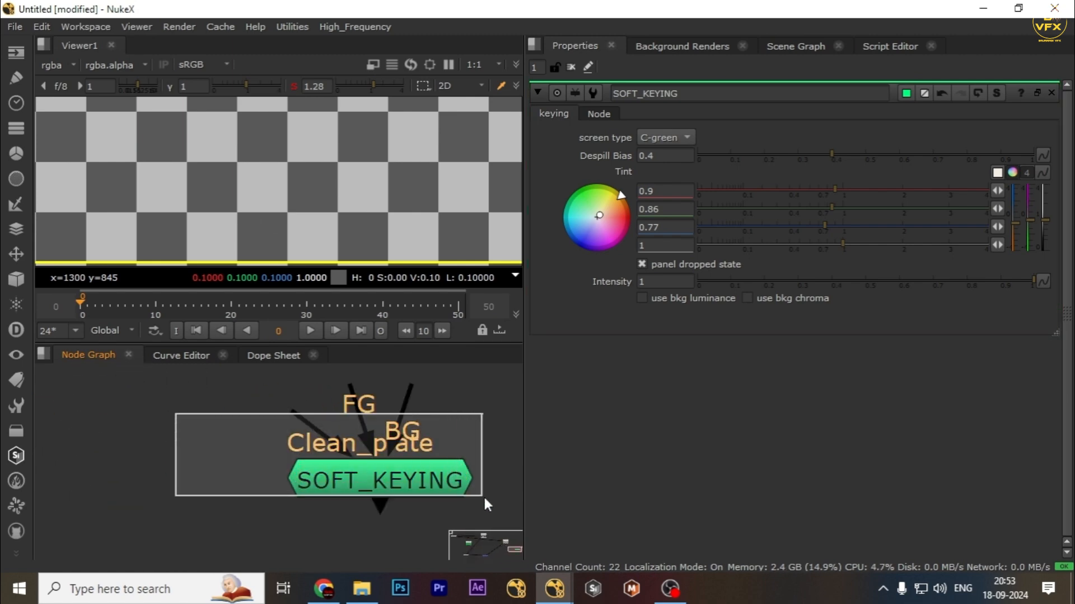
pyautogui.scroll(-3, 343, 466)
pyautogui.moveTo(339, 465); pyautogui.dragTo(289, 451, button='middle')
pyautogui.moveTo(127, 412); pyautogui.dragTo(519, 491)
pyautogui.click(422, 402)
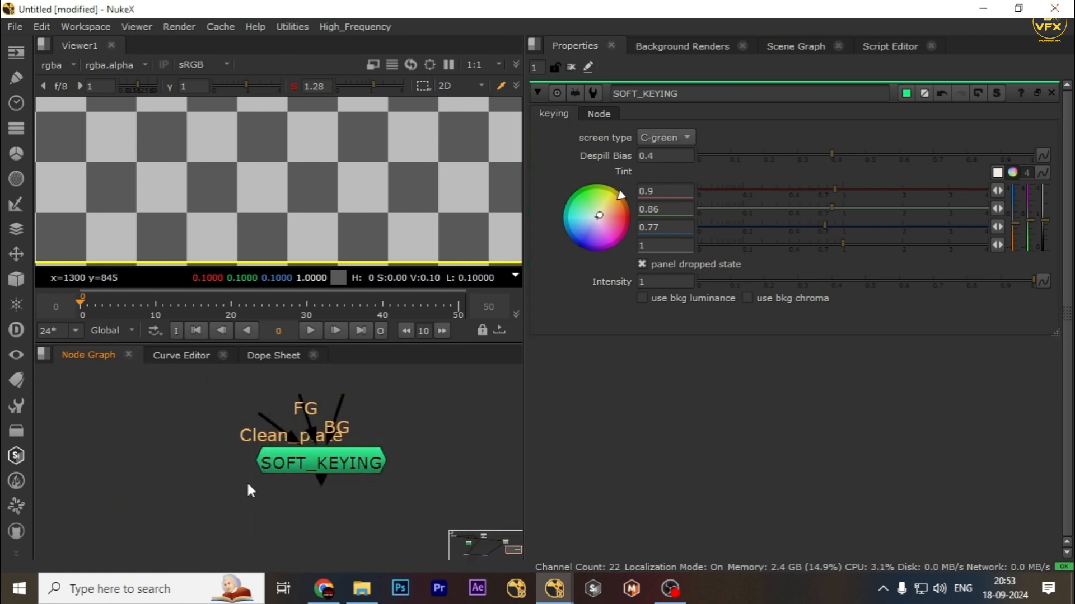
# Copy the SOFT_KEYING file from the Desktop into the C:\Program Files\Nuke14.1v5\plugins folder.
pyautogui.click(358, 586)
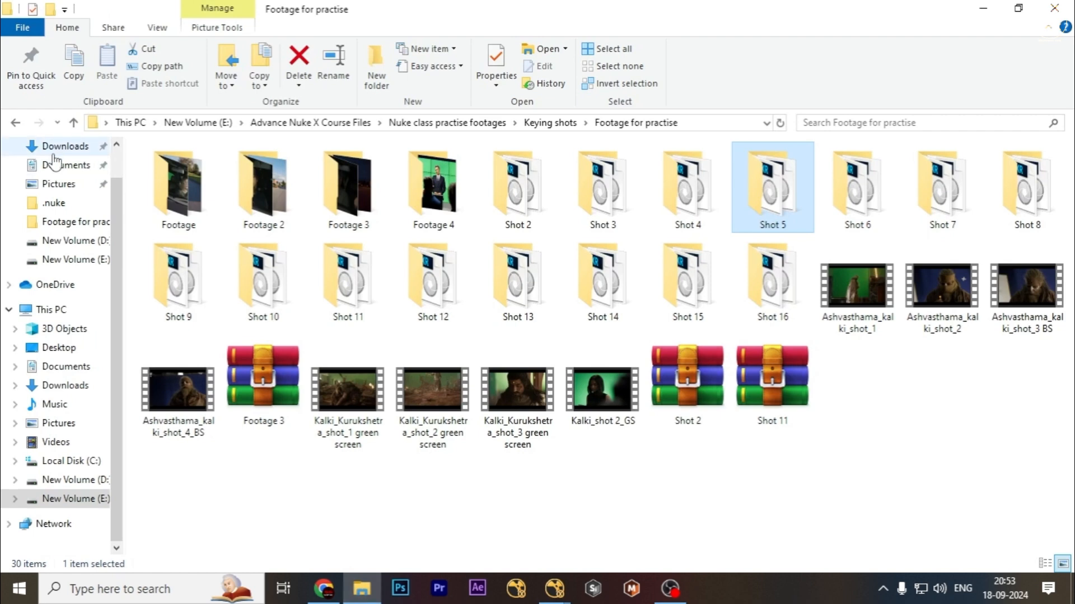
pyautogui.scroll(2, 67, 157)
pyautogui.click(62, 178)
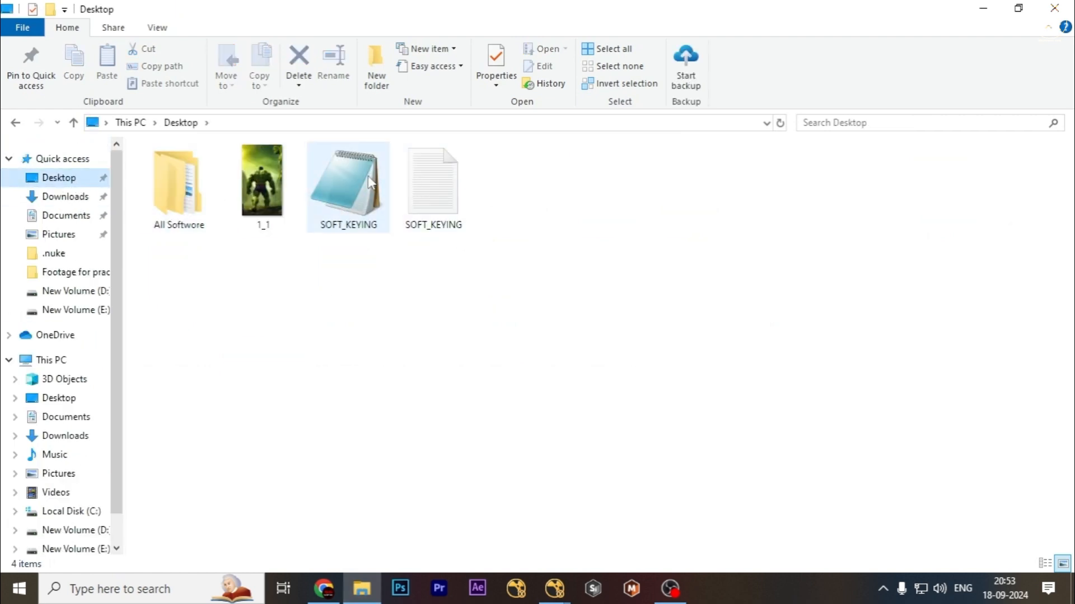
pyautogui.click(347, 185)
pyautogui.click(76, 252)
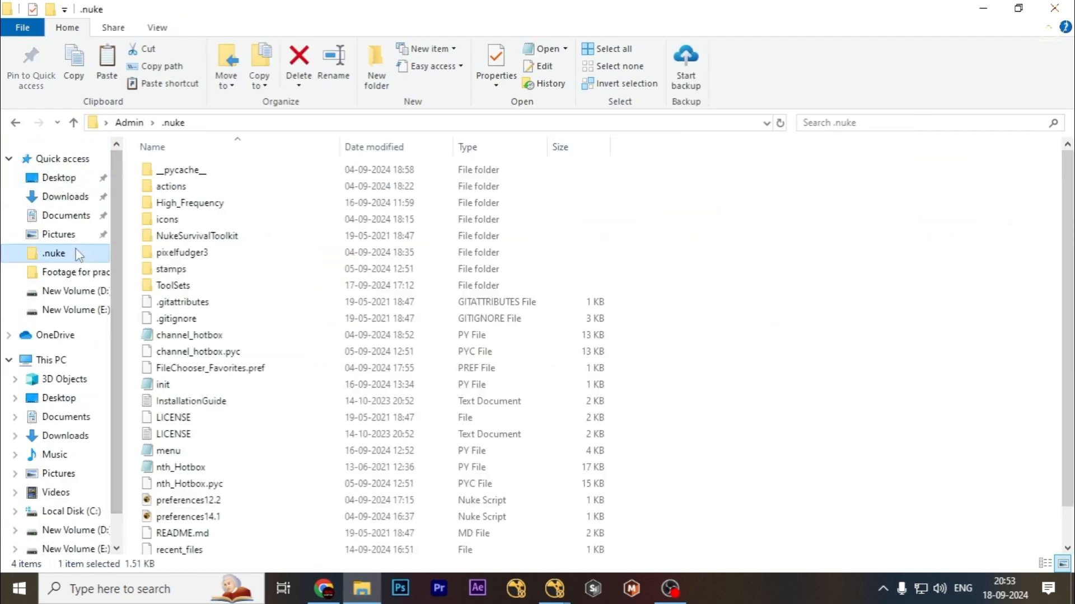
pyautogui.click(51, 360)
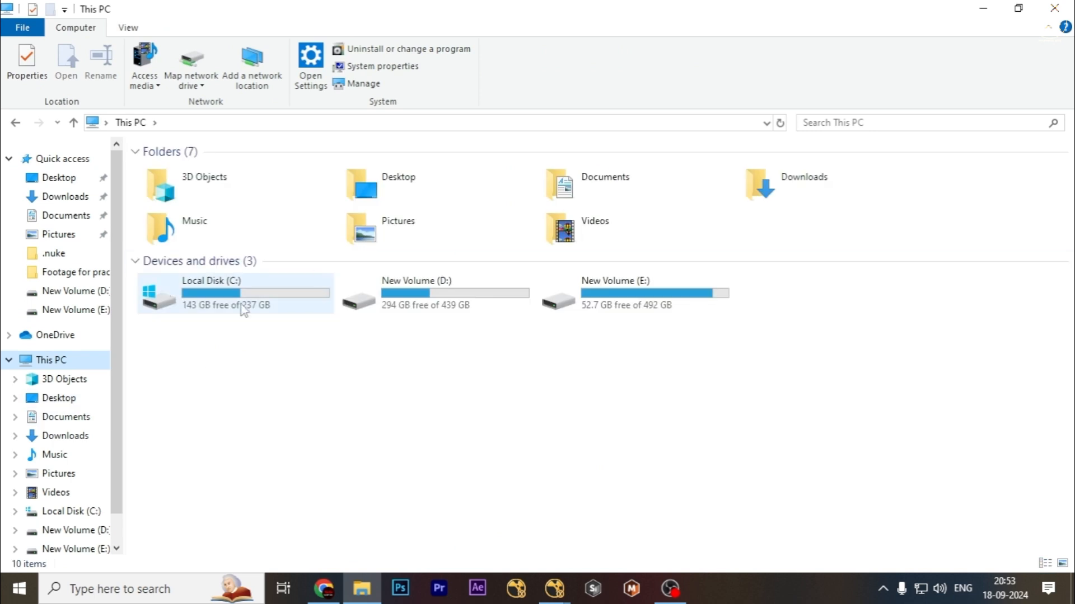
pyautogui.doubleClick(241, 307)
pyautogui.doubleClick(216, 236)
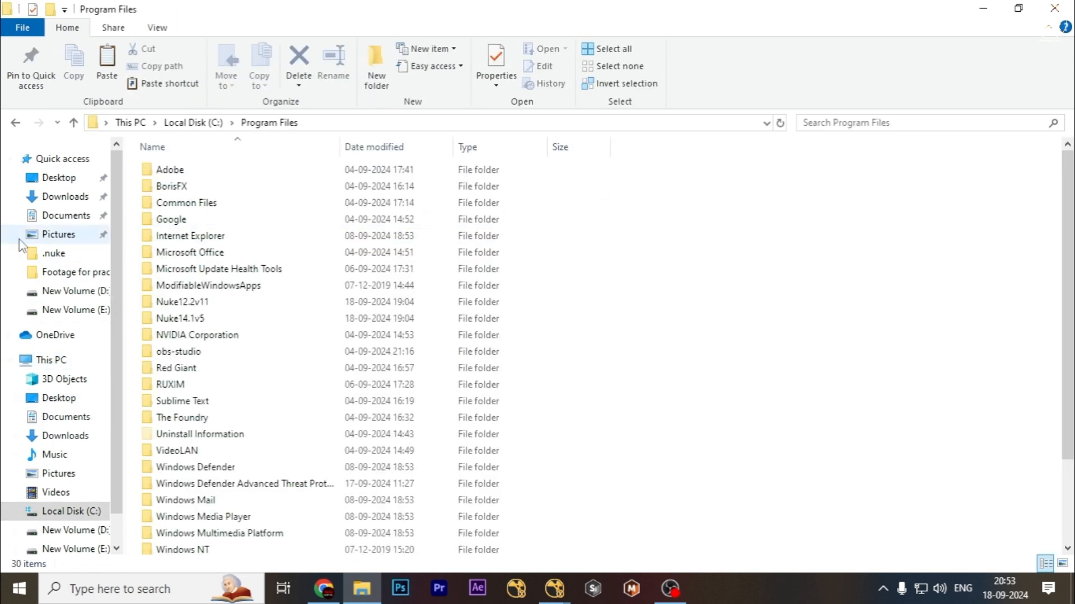
pyautogui.doubleClick(218, 318)
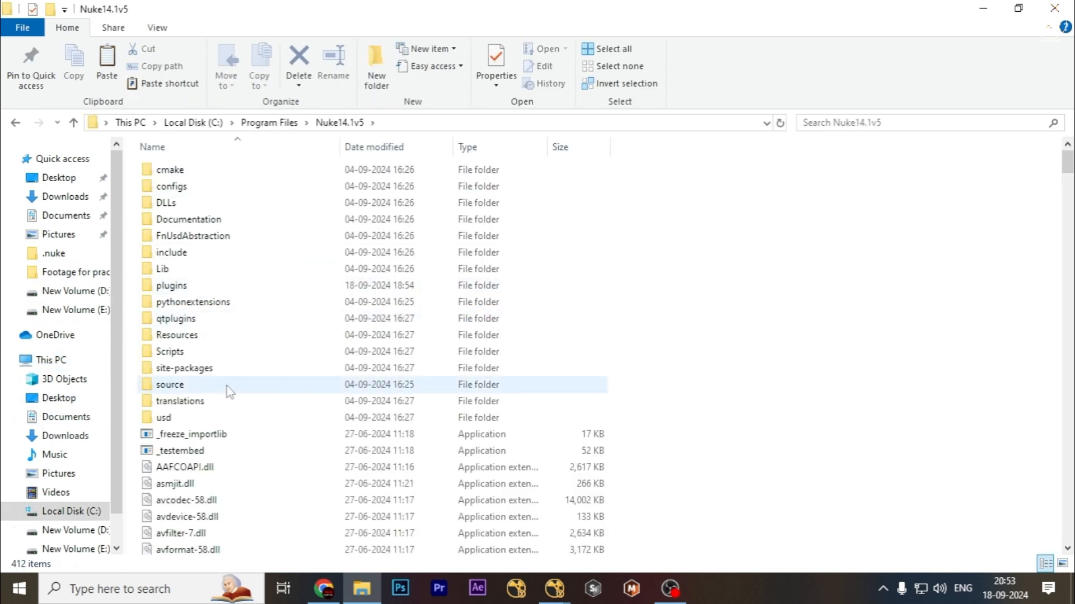
pyautogui.doubleClick(199, 285)
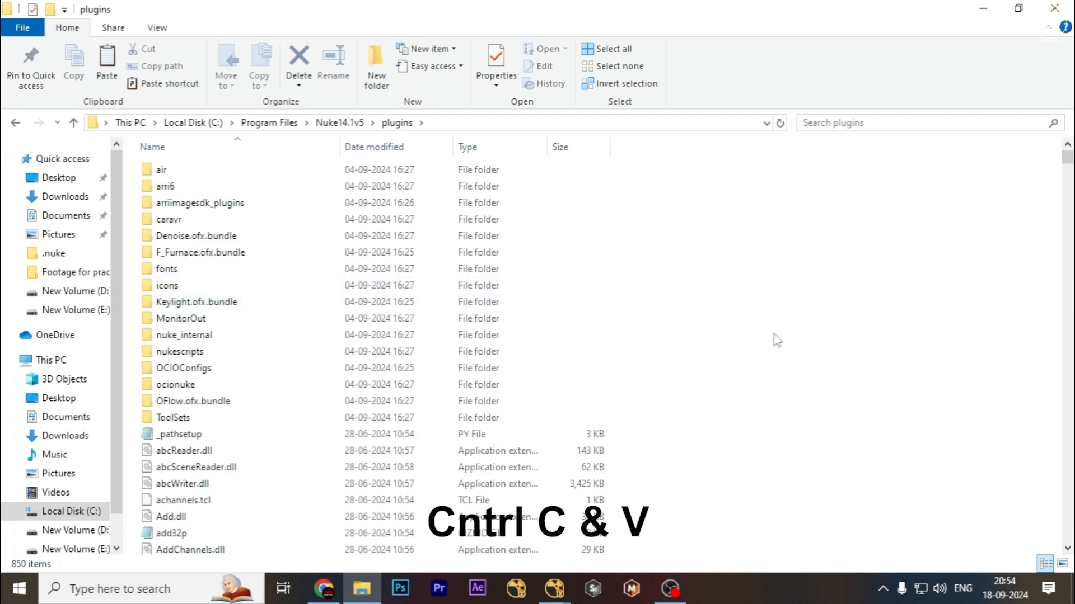
pyautogui.hotkey('ctrl', 'v')
pyautogui.click(510, 191)
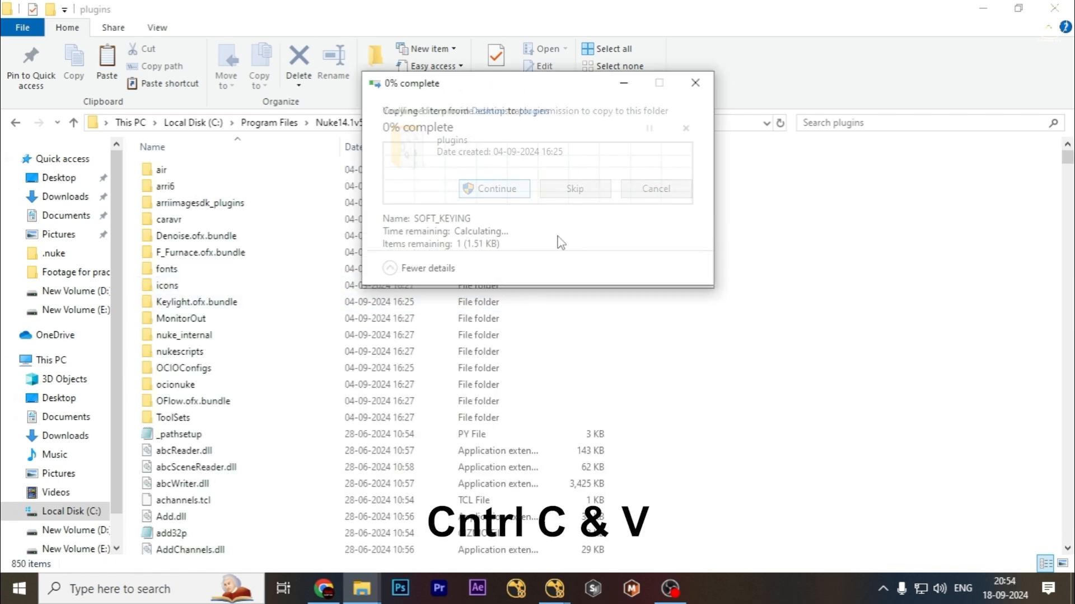
# Return to Nuke and delete all nodes from the node graph.
pyautogui.click(553, 589)
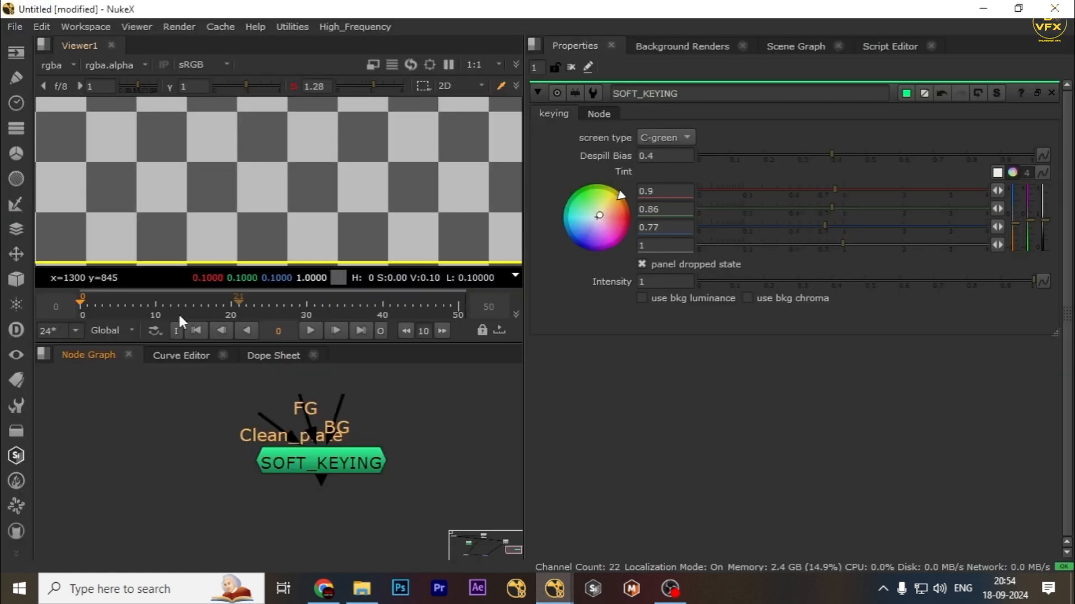
pyautogui.click(356, 462)
pyautogui.scroll(-3, 327, 462)
pyautogui.press('Delete')
pyautogui.scroll(-6, 339, 445)
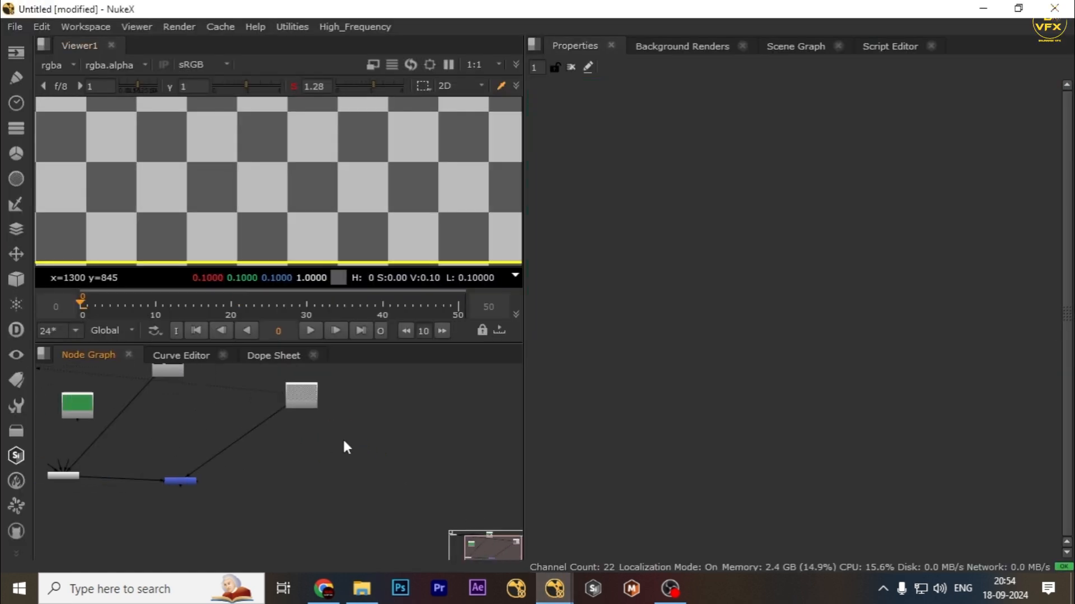
pyautogui.moveTo(370, 382); pyautogui.dragTo(166, 498)
pyautogui.press('Delete')
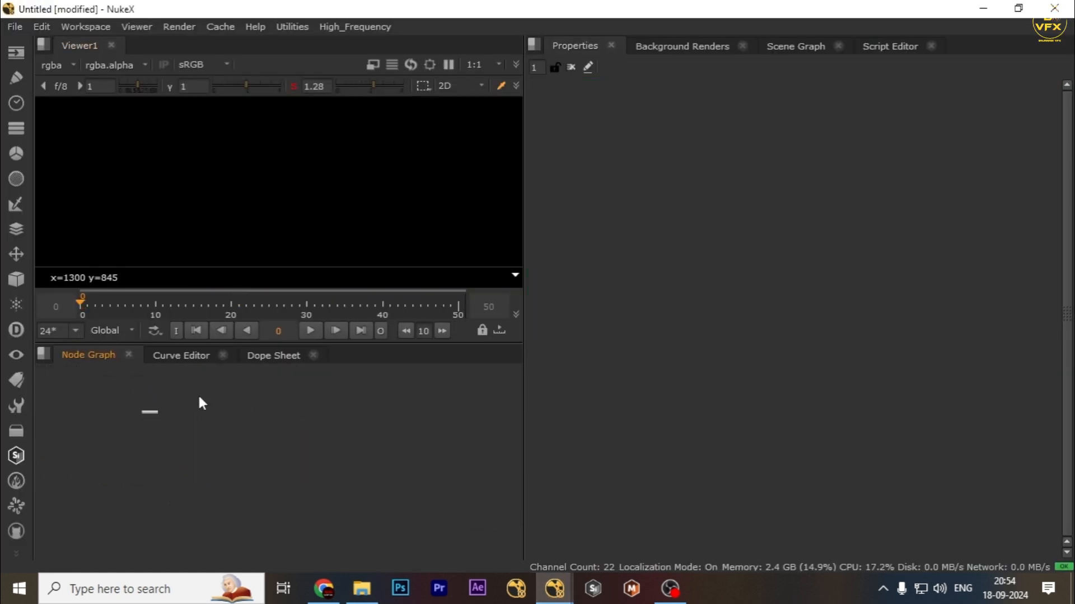
pyautogui.moveTo(197, 394); pyautogui.dragTo(132, 430)
pyautogui.press('Delete')
# Search the node menus for soft to look for the SOFT_KEYING node.
pyautogui.click(19, 428)
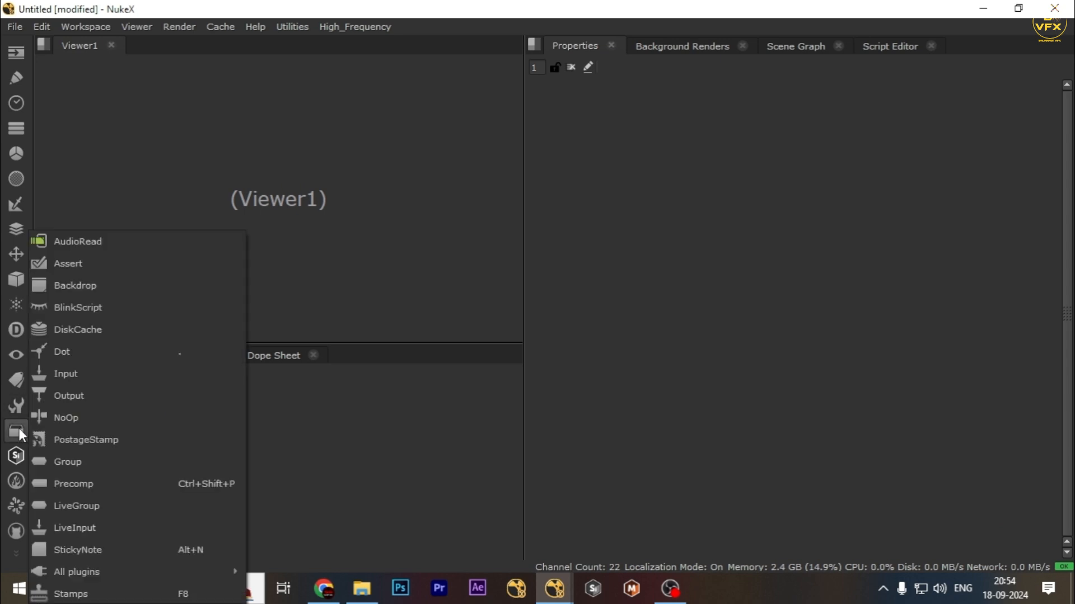
pyautogui.moveTo(53, 571)
pyautogui.click(280, 568)
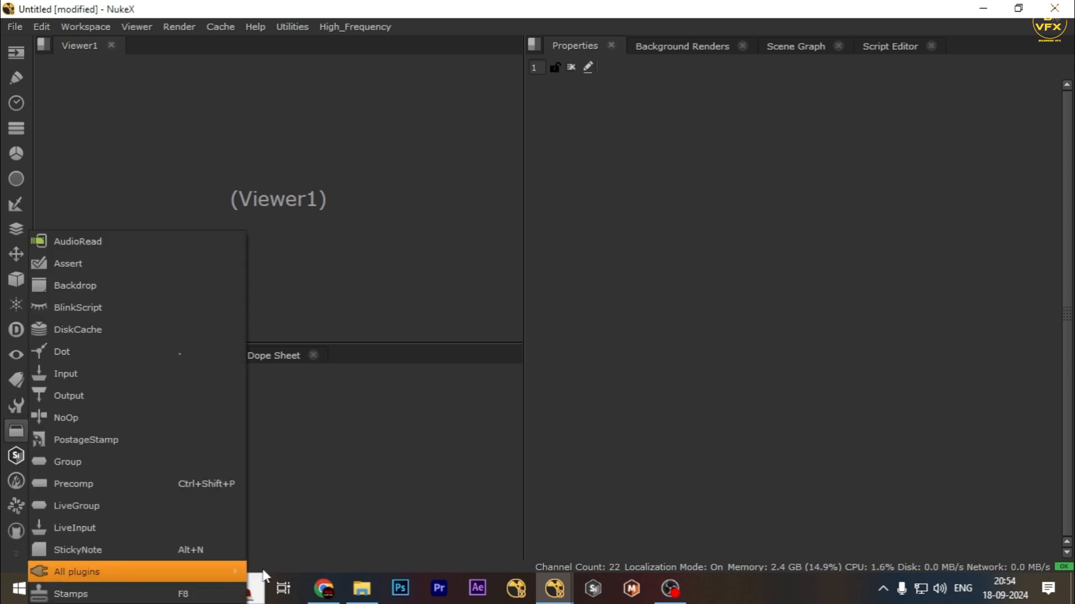
pyautogui.press('Tab')
pyautogui.write('soft')
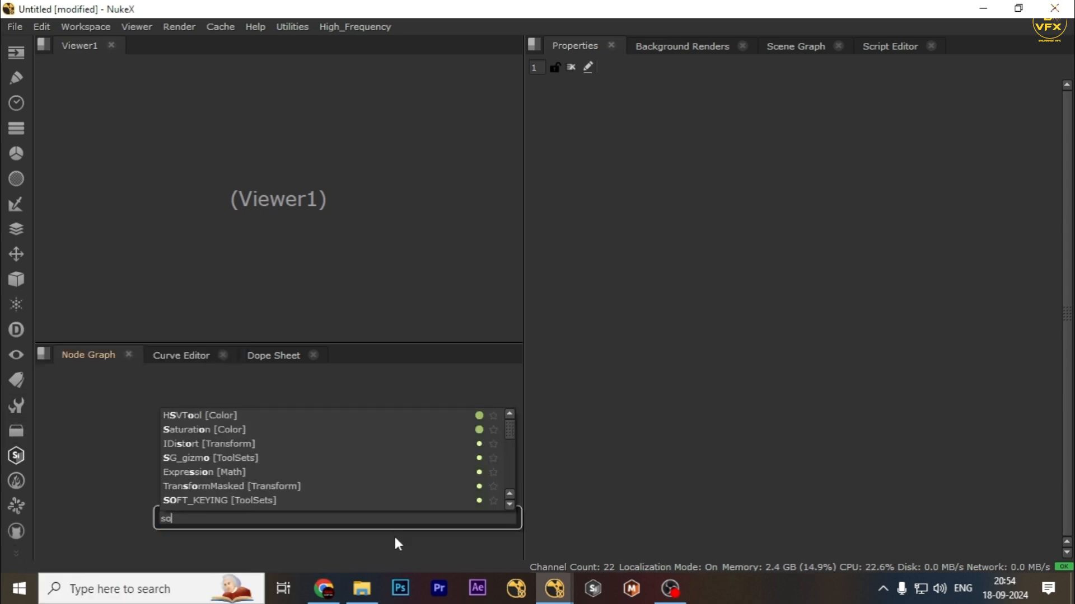
pyautogui.press('Down')
pyautogui.press('Down')
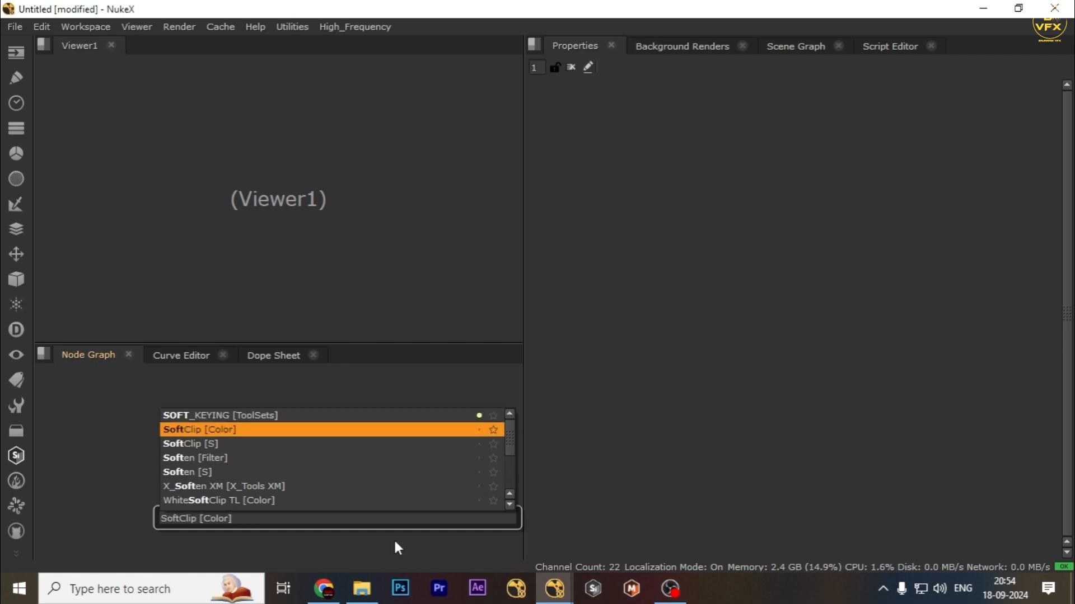
pyautogui.write('_')
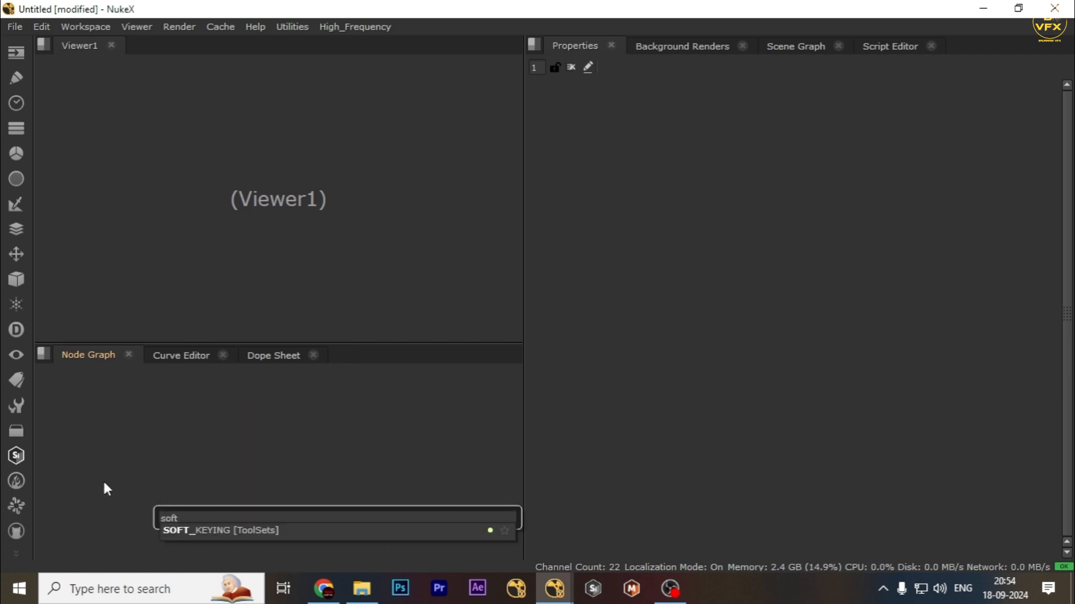
pyautogui.press('Escape')
# Update the All plugins list.
pyautogui.click(17, 433)
pyautogui.moveTo(85, 567)
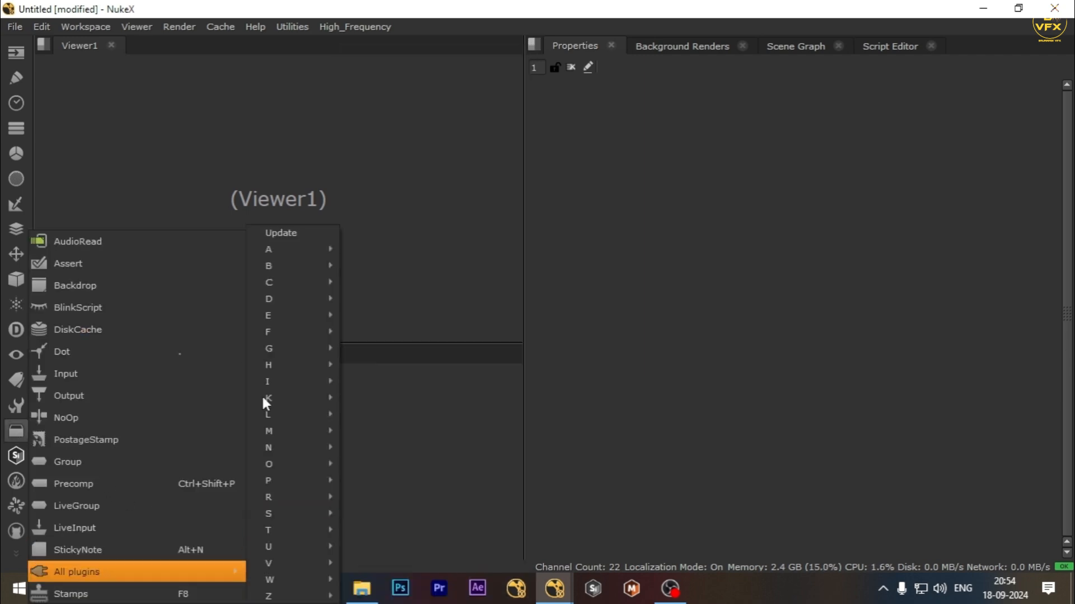
pyautogui.click(265, 235)
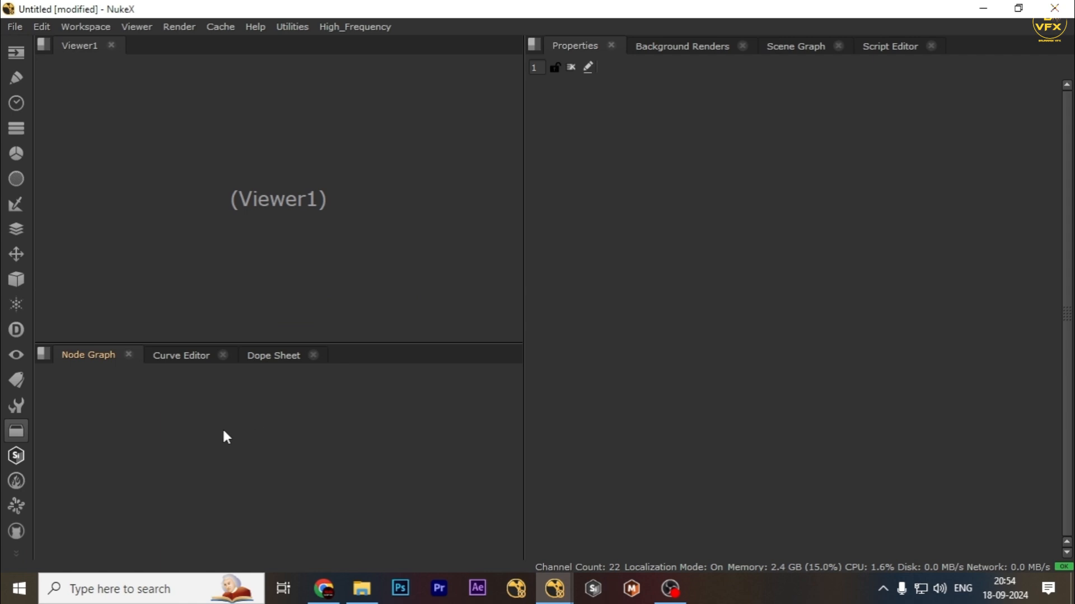
# Try adding a SOFT_KEYING node from the SOFT_KEYING [S] entry, then delete it.
pyautogui.press('Tab')
pyautogui.write('soft')
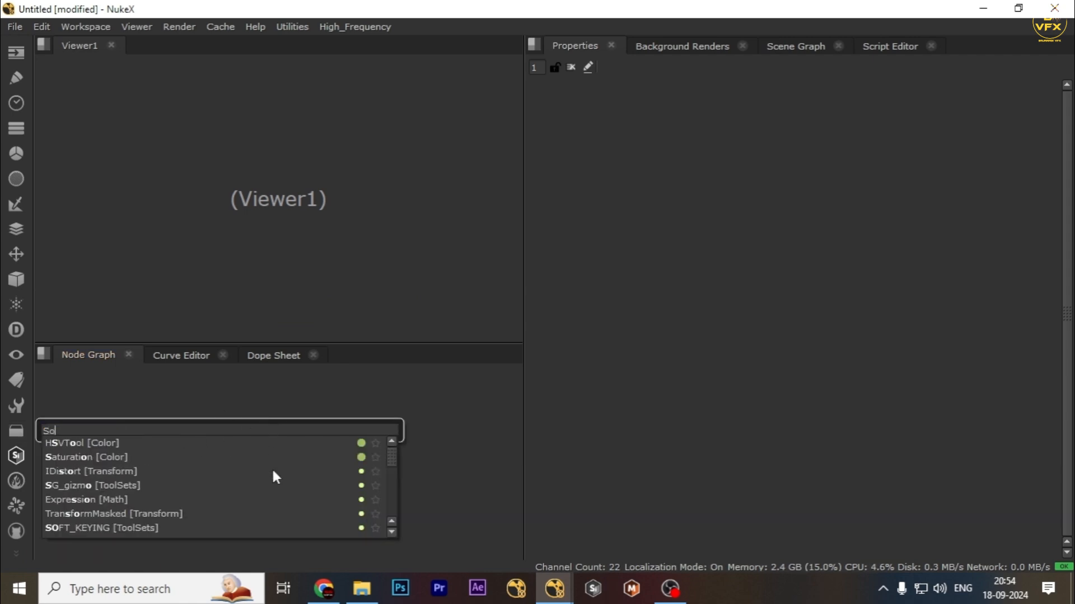
pyautogui.press('Down')
pyautogui.press('Down')
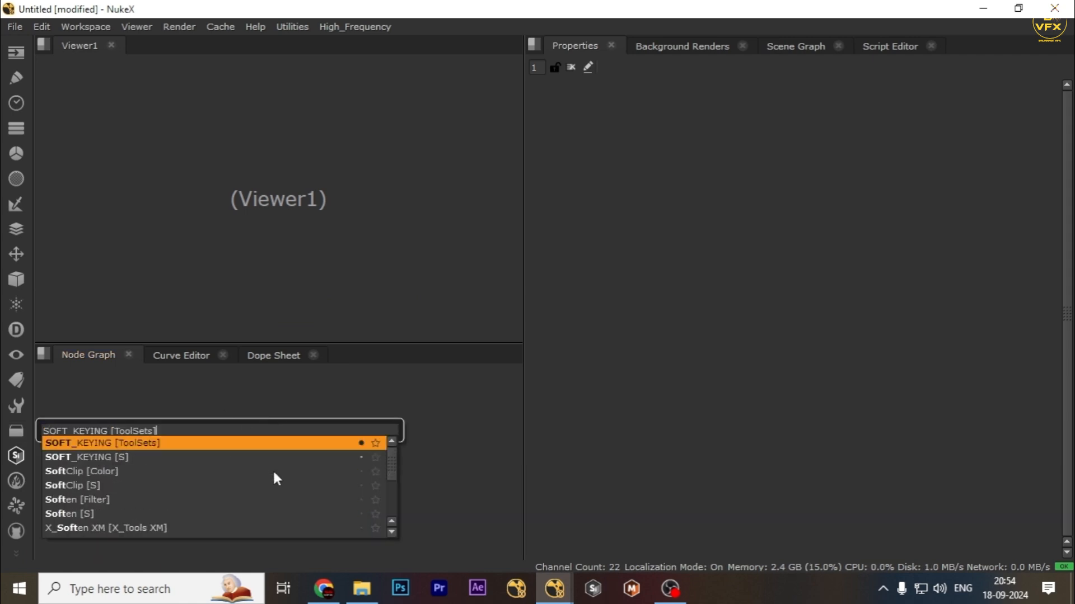
pyautogui.click(110, 457)
pyautogui.scroll(4, 252, 453)
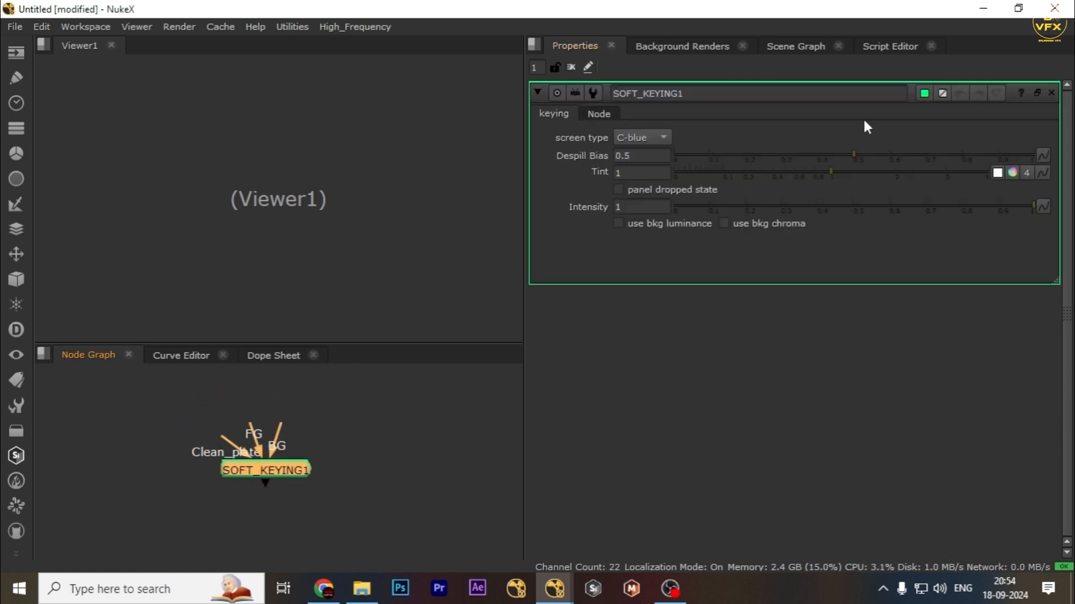
pyautogui.moveTo(854, 155)
pyautogui.mouseDown()
pyautogui.moveTo(812, 154)
pyautogui.moveTo(848, 155)
pyautogui.mouseUp()
pyautogui.moveTo(413, 420)
pyautogui.mouseDown()
pyautogui.moveTo(118, 549)
pyautogui.moveTo(173, 482)
pyautogui.mouseUp()
pyautogui.moveTo(118, 394); pyautogui.dragTo(413, 485)
pyautogui.moveTo(400, 419); pyautogui.dragTo(196, 495)
pyautogui.moveTo(87, 427); pyautogui.dragTo(443, 511)
pyautogui.press('Delete')
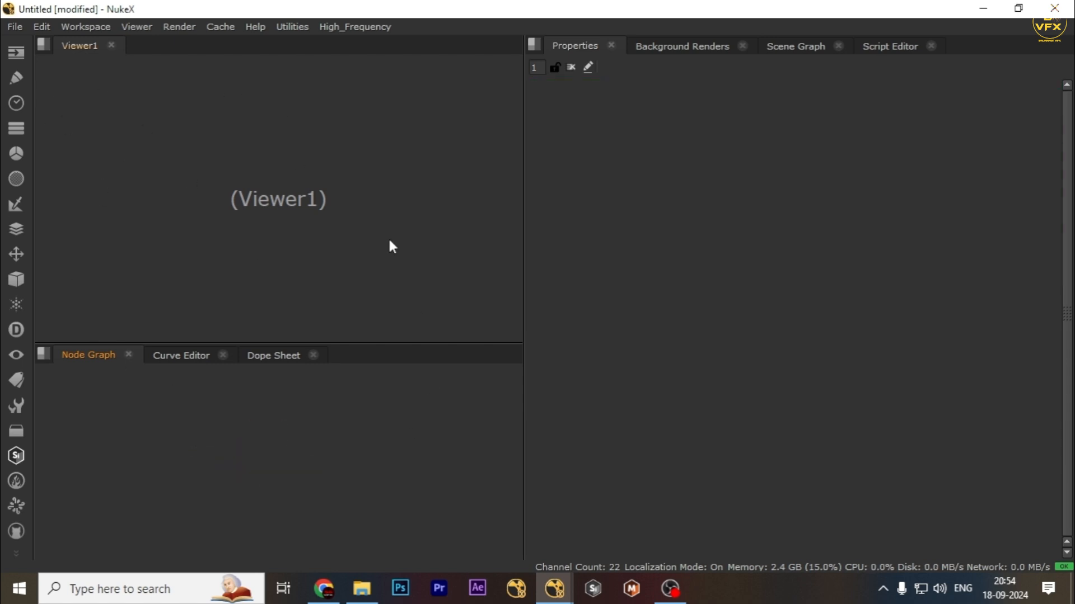
# Add a High_Frequency node from the High_Frequency menu and position it in the node graph.
pyautogui.click(359, 27)
pyautogui.click(389, 45)
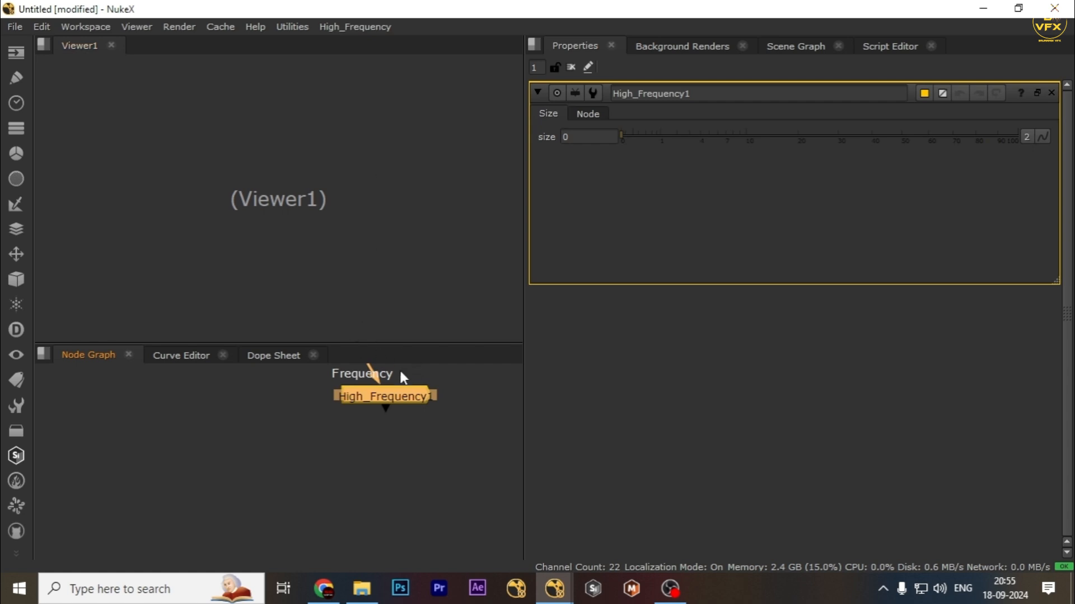
pyautogui.moveTo(400, 391); pyautogui.dragTo(351, 455)
pyautogui.moveTo(464, 396); pyautogui.dragTo(284, 482)
pyautogui.moveTo(400, 419)
pyautogui.mouseDown()
pyautogui.moveTo(289, 495)
pyautogui.moveTo(182, 498)
pyautogui.mouseUp()
pyautogui.moveTo(132, 430)
pyautogui.mouseDown()
pyautogui.moveTo(496, 498)
pyautogui.moveTo(458, 439)
pyautogui.mouseUp()
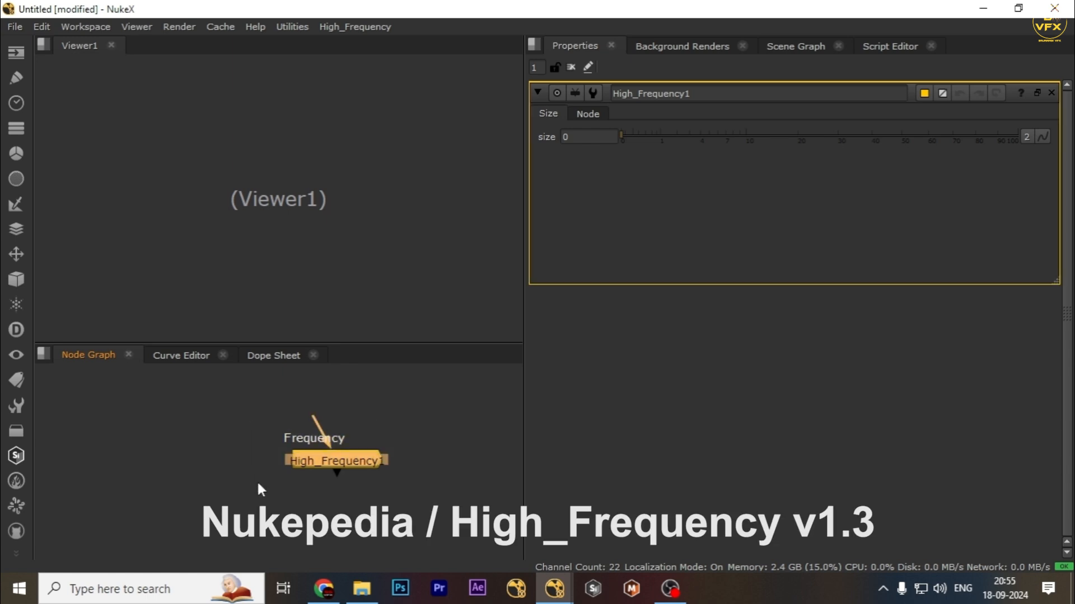
pyautogui.hotkey('alt', 'b')
pyautogui.moveTo(510, 492); pyautogui.dragTo(506, 490)
pyautogui.moveTo(424, 410); pyautogui.dragTo(207, 502)
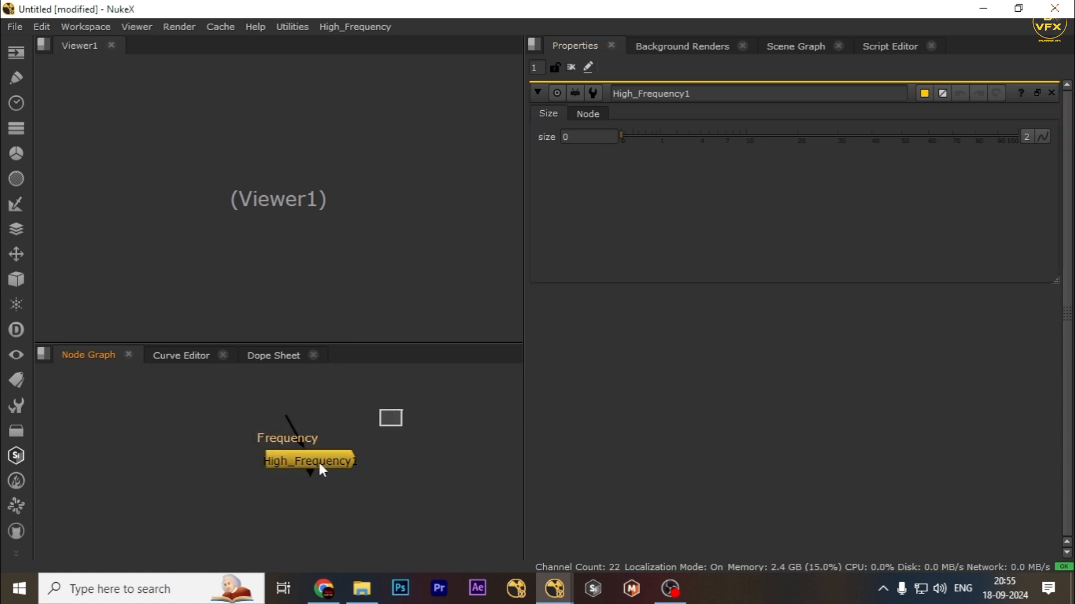